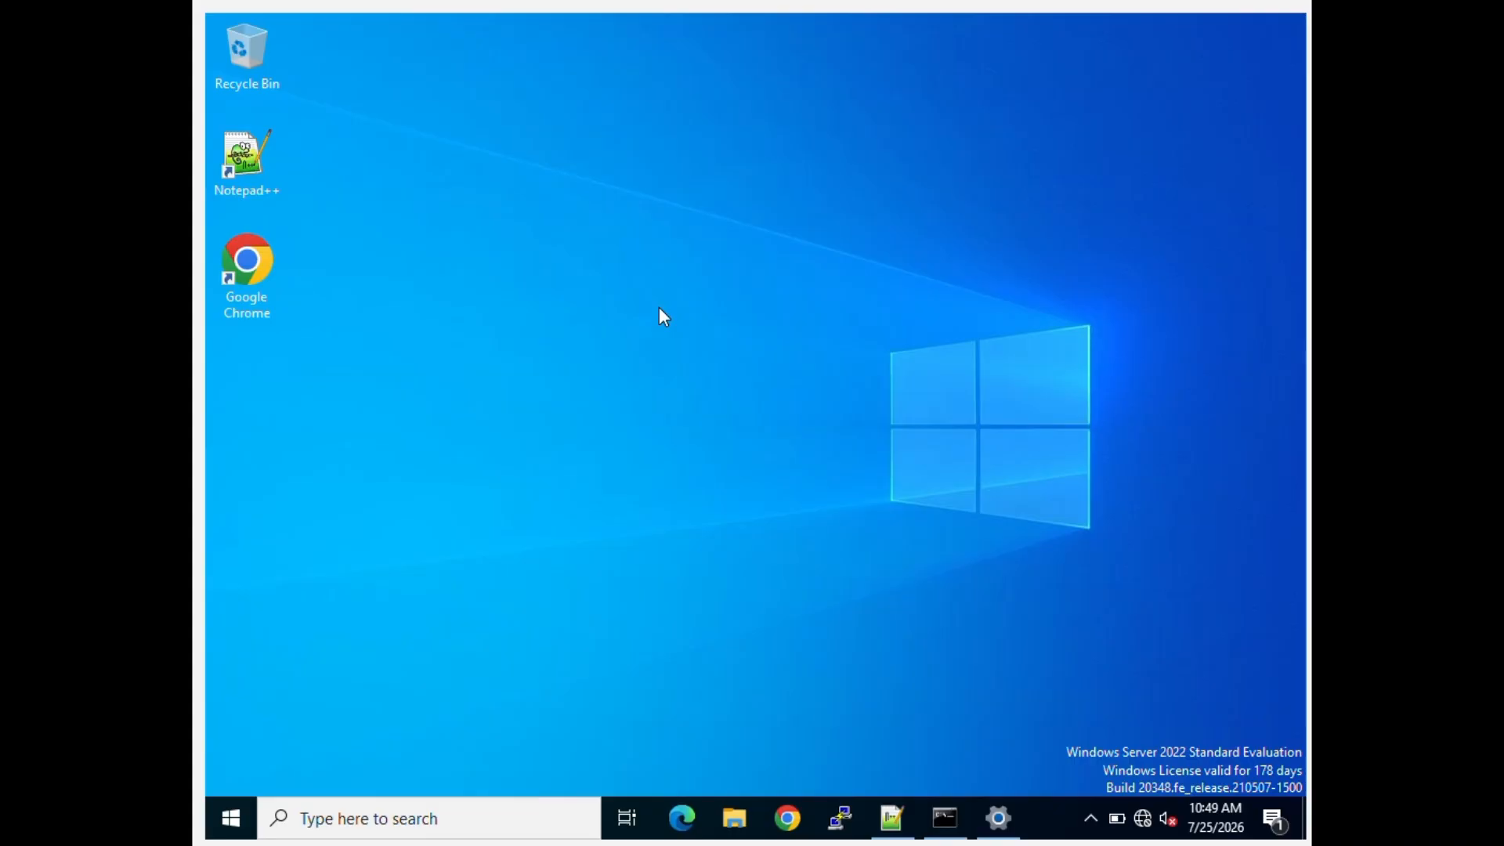
Step: Open the Gaia Portal at 10.0.0.2 in Chrome
{"action": "left_click", "coordinate": [786, 819]}
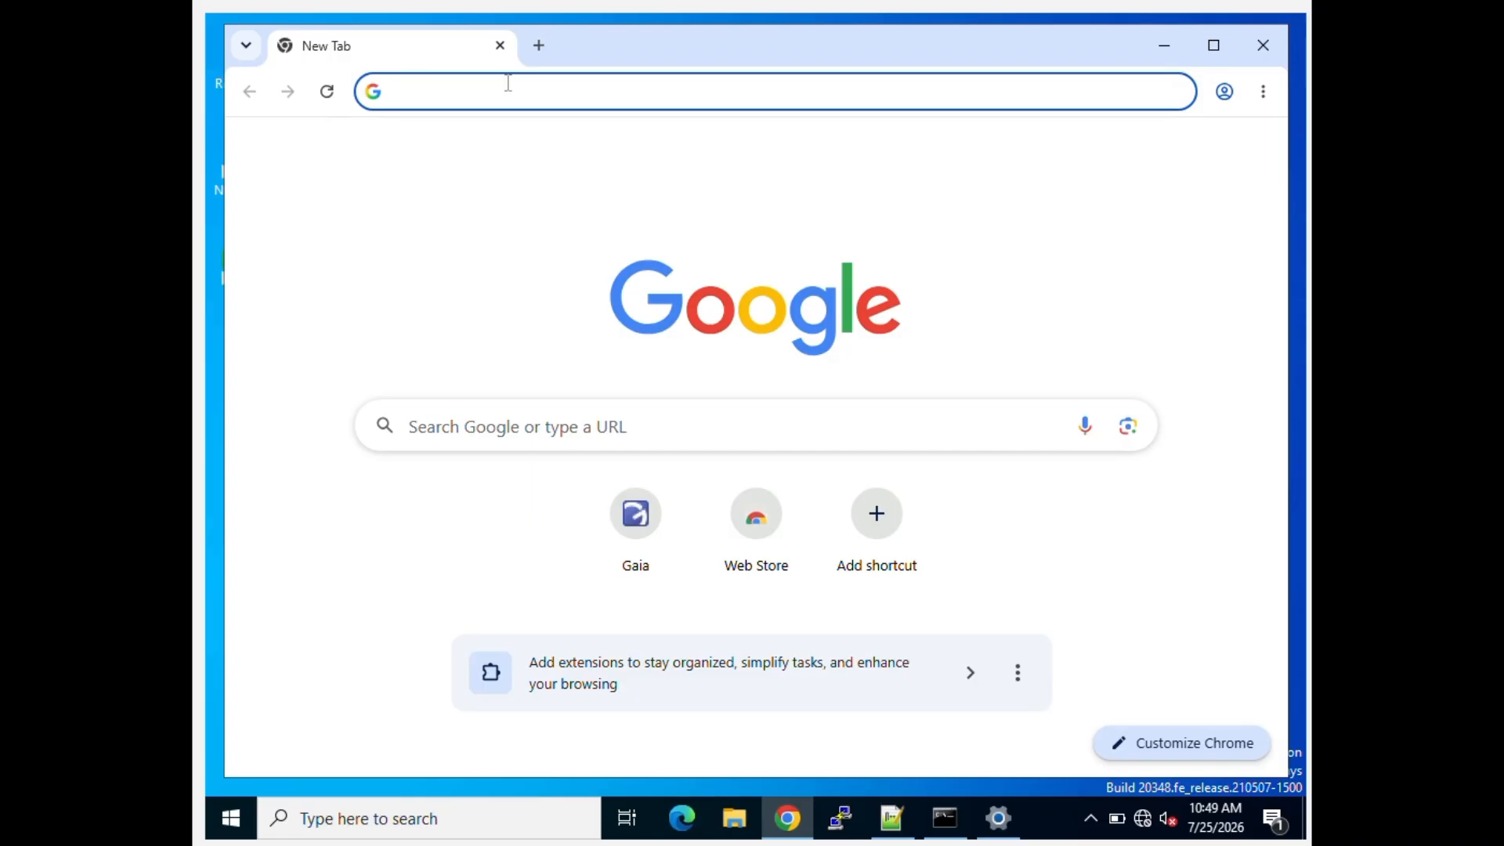
{"action": "type", "text": "10.0.0."}
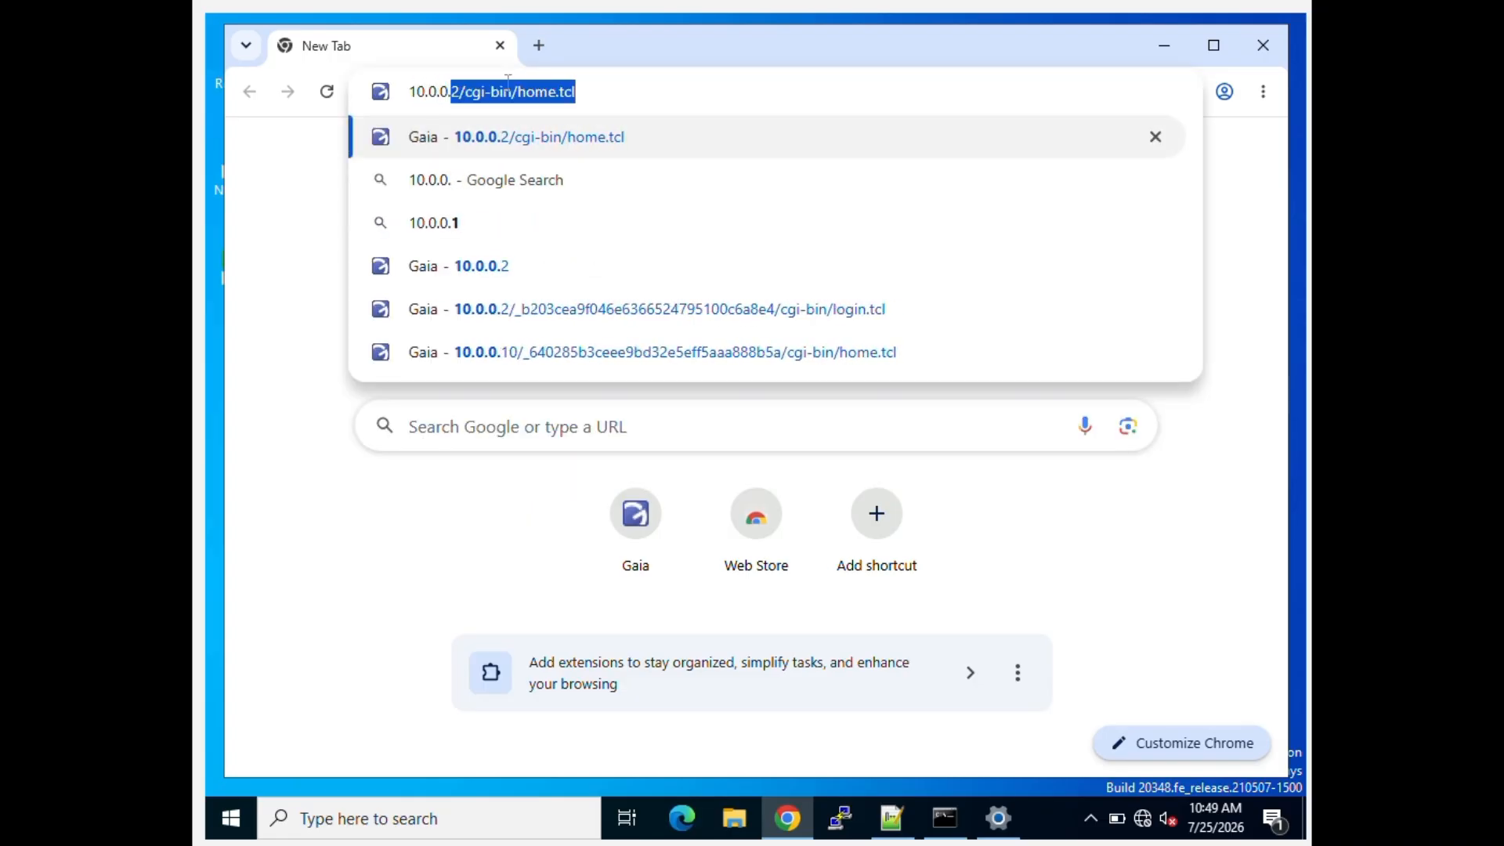
{"action": "type", "text": "2"}
{"action": "key", "text": "Return"}
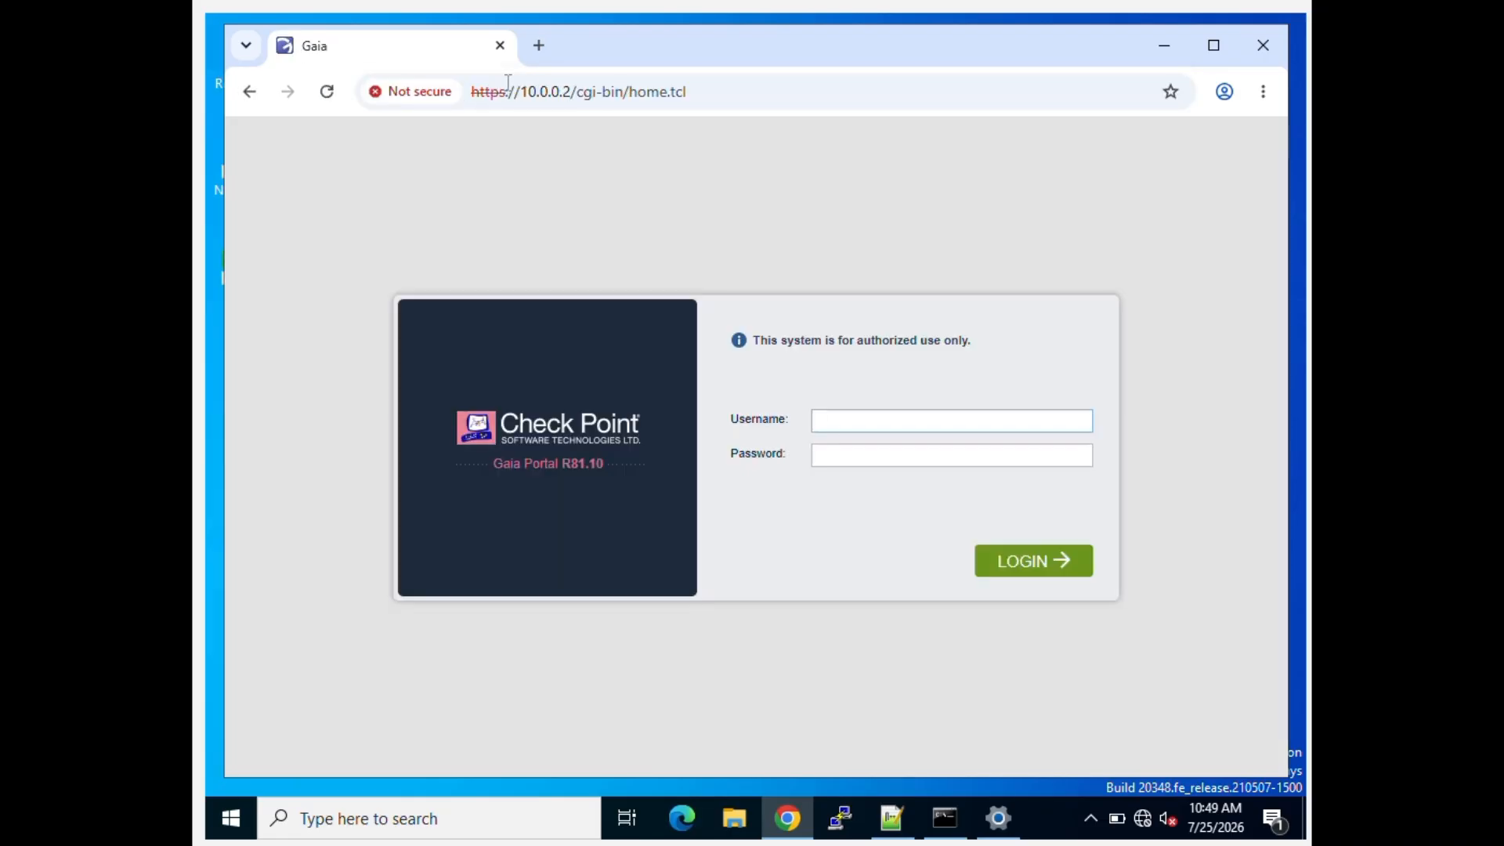
Step: Try to log in to the portal as admin with the account password
{"action": "left_click", "coordinate": [846, 419]}
{"action": "type", "text": "admin"}
{"action": "key", "text": "Tab"}
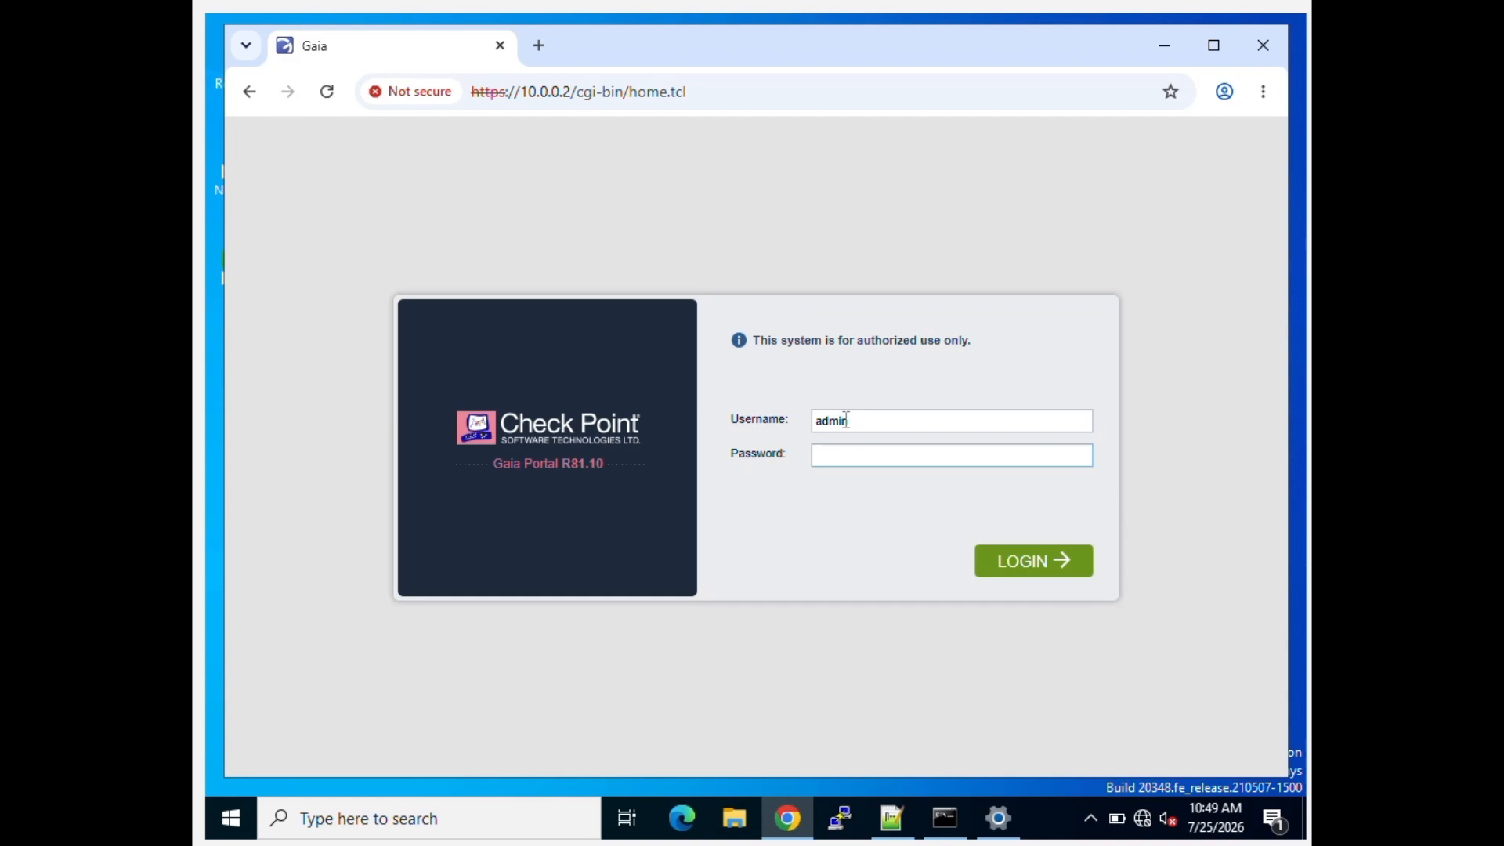
{"action": "type", "text": "•••••••••"}
{"action": "key", "text": "Return"}
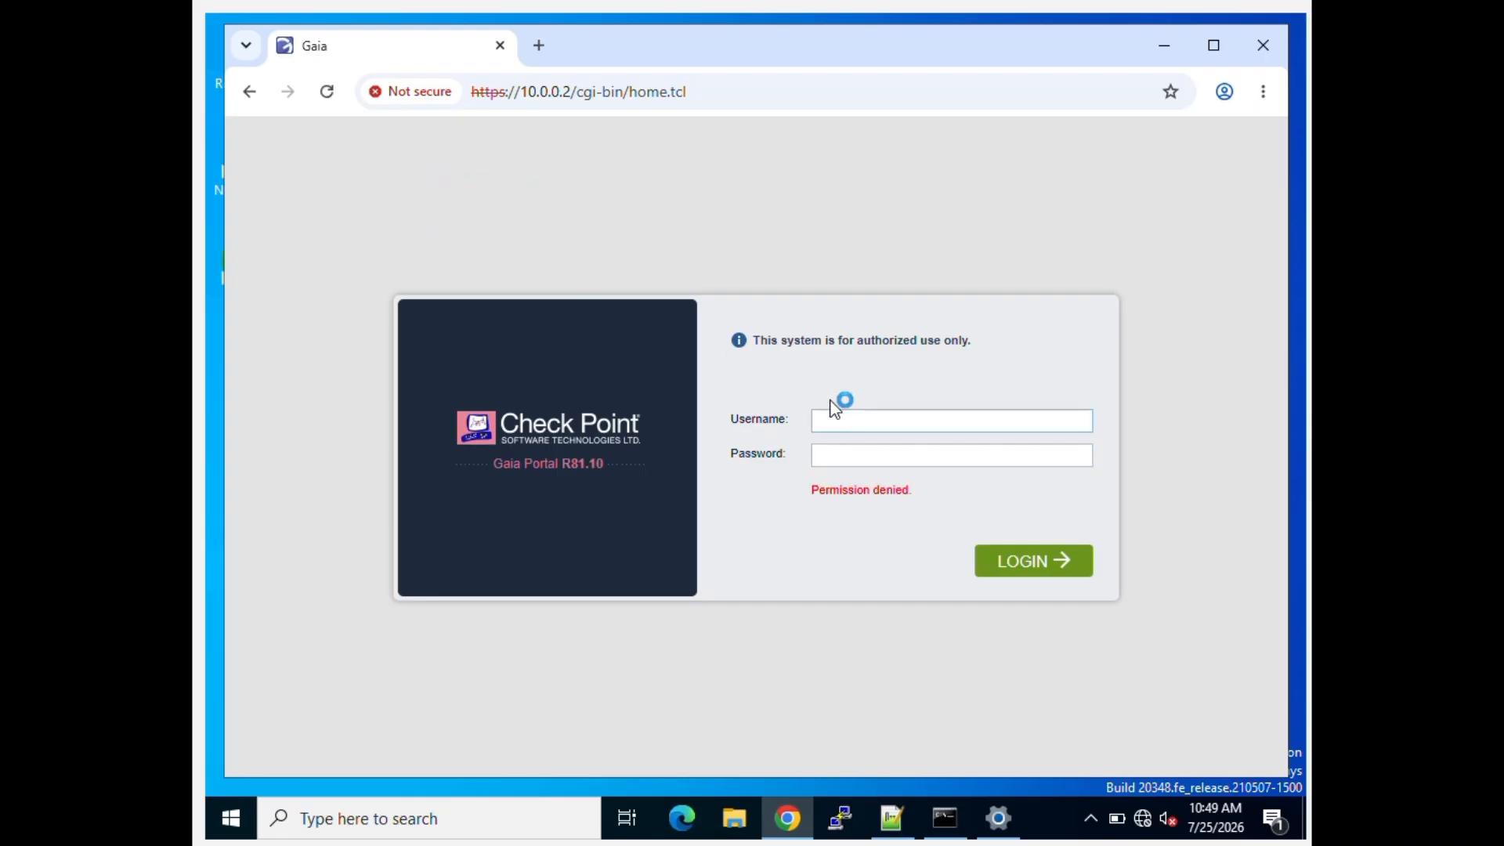
Step: Log in again with the username admin, re-entering the account password
{"action": "type", "text": "admin"}
{"action": "key", "text": "Tab"}
{"action": "type", "text": "••"}
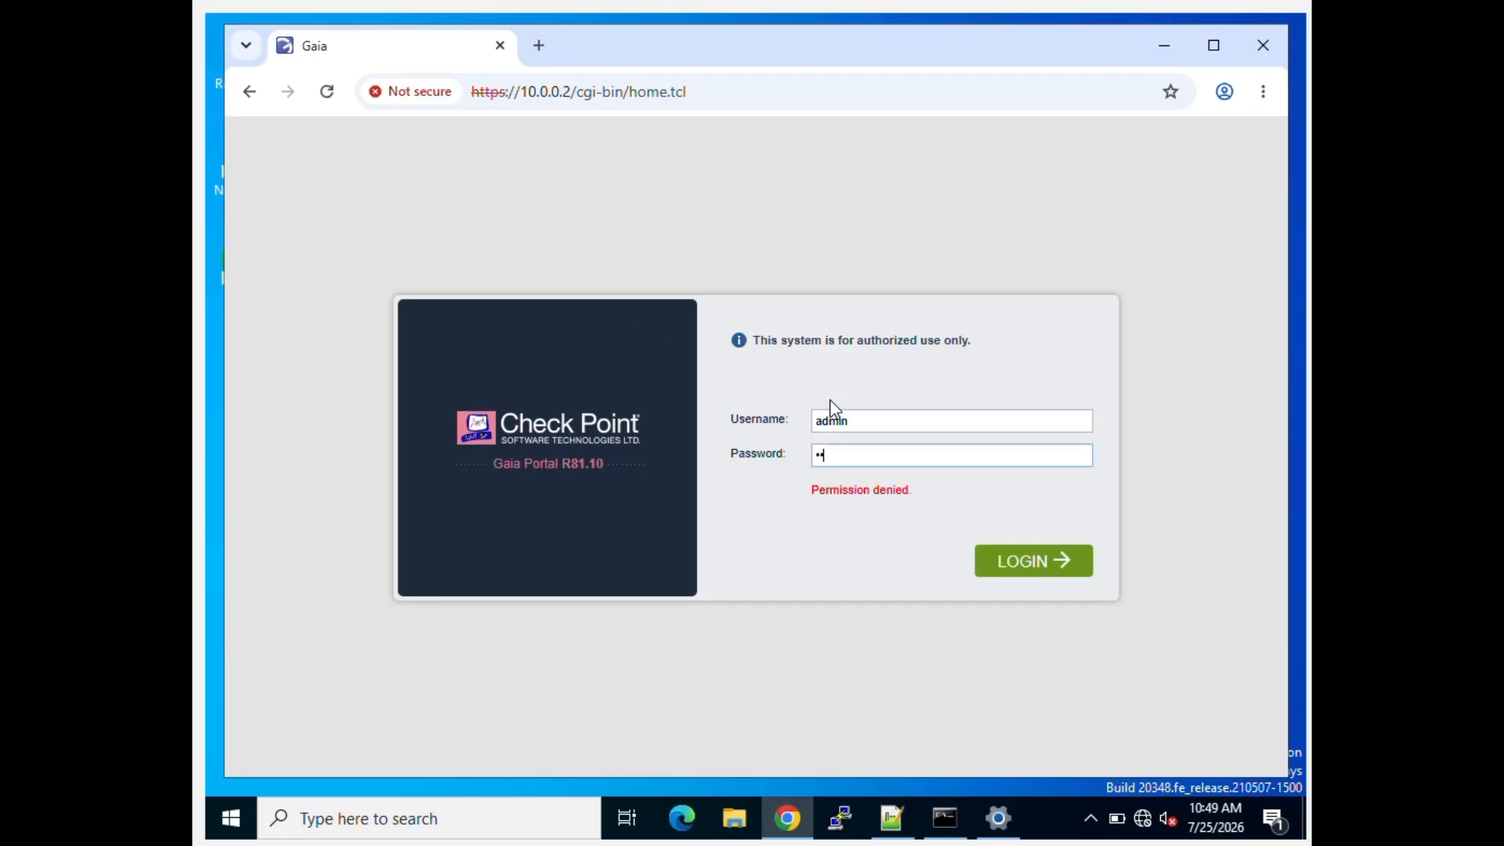
{"action": "type", "text": "•••••••"}
{"action": "key", "text": "Return"}
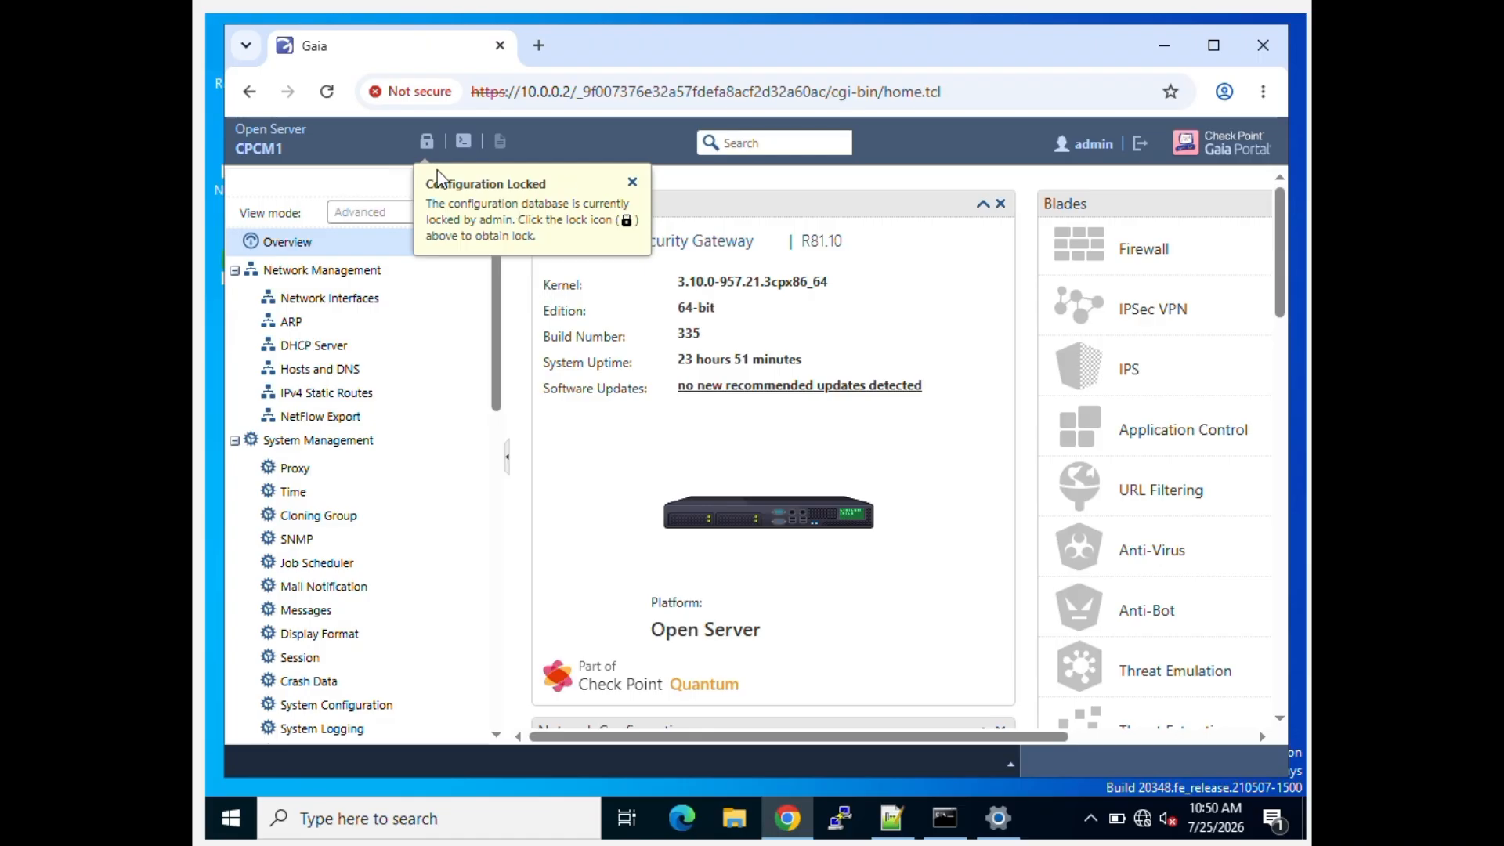
Step: Override the configuration lock and display the Network Interfaces page under Network Management
{"action": "left_click", "coordinate": [632, 181]}
{"action": "left_click", "coordinate": [428, 149]}
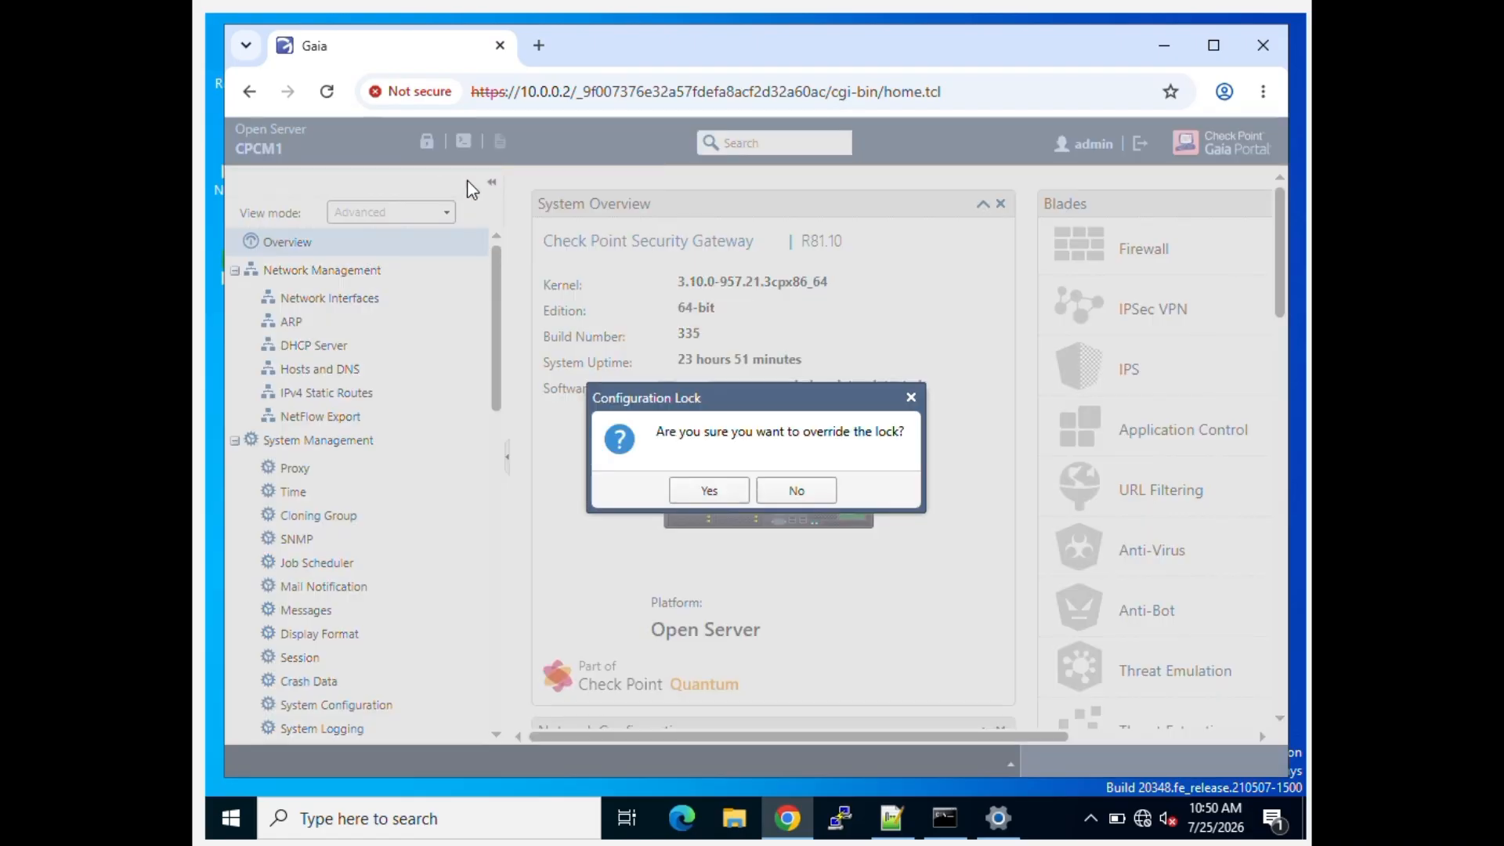
{"action": "left_click", "coordinate": [709, 492]}
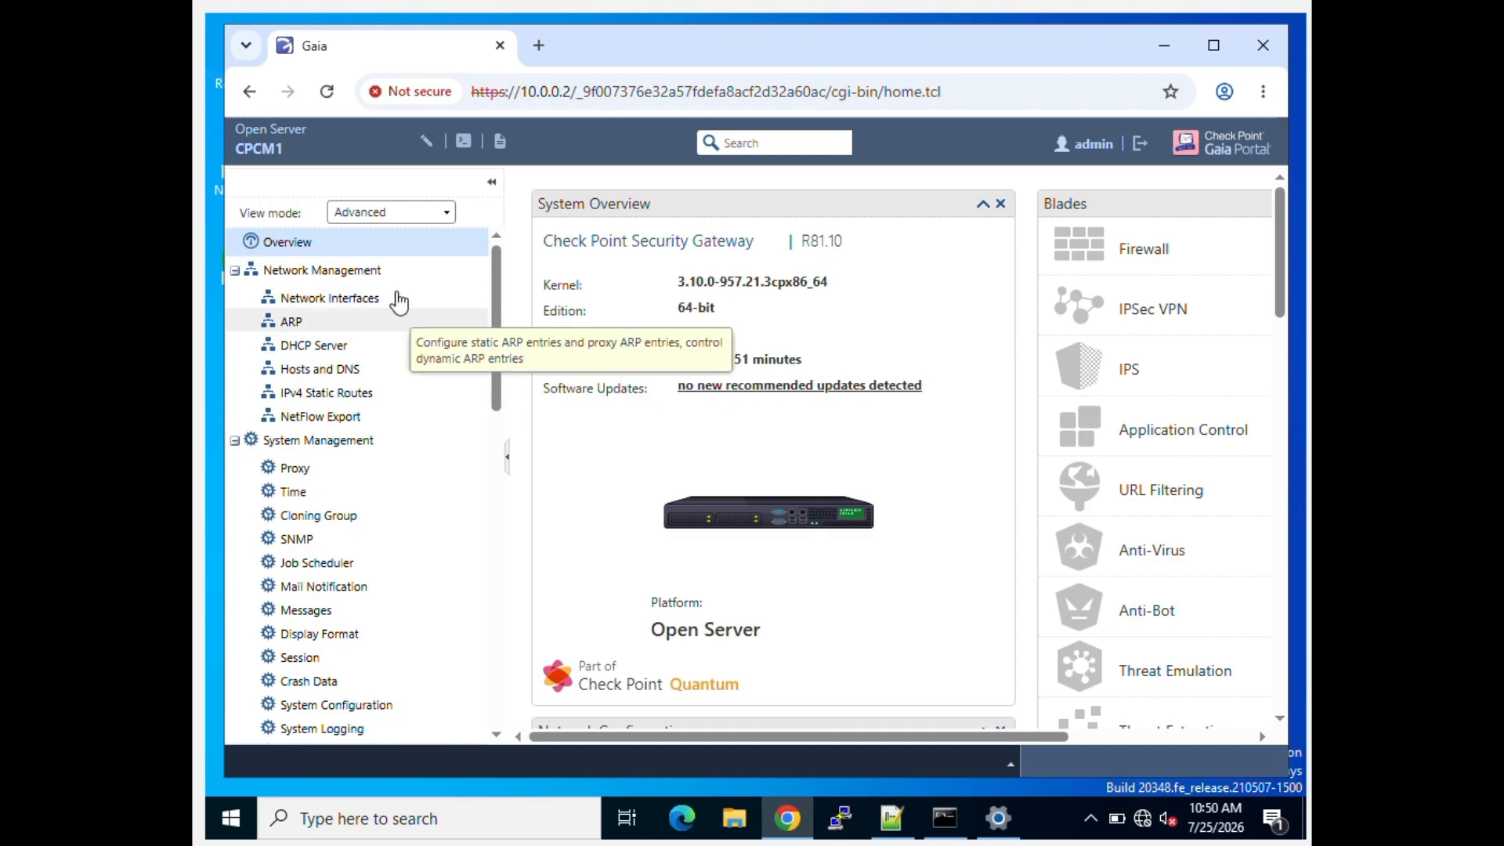
{"action": "left_click", "coordinate": [316, 310]}
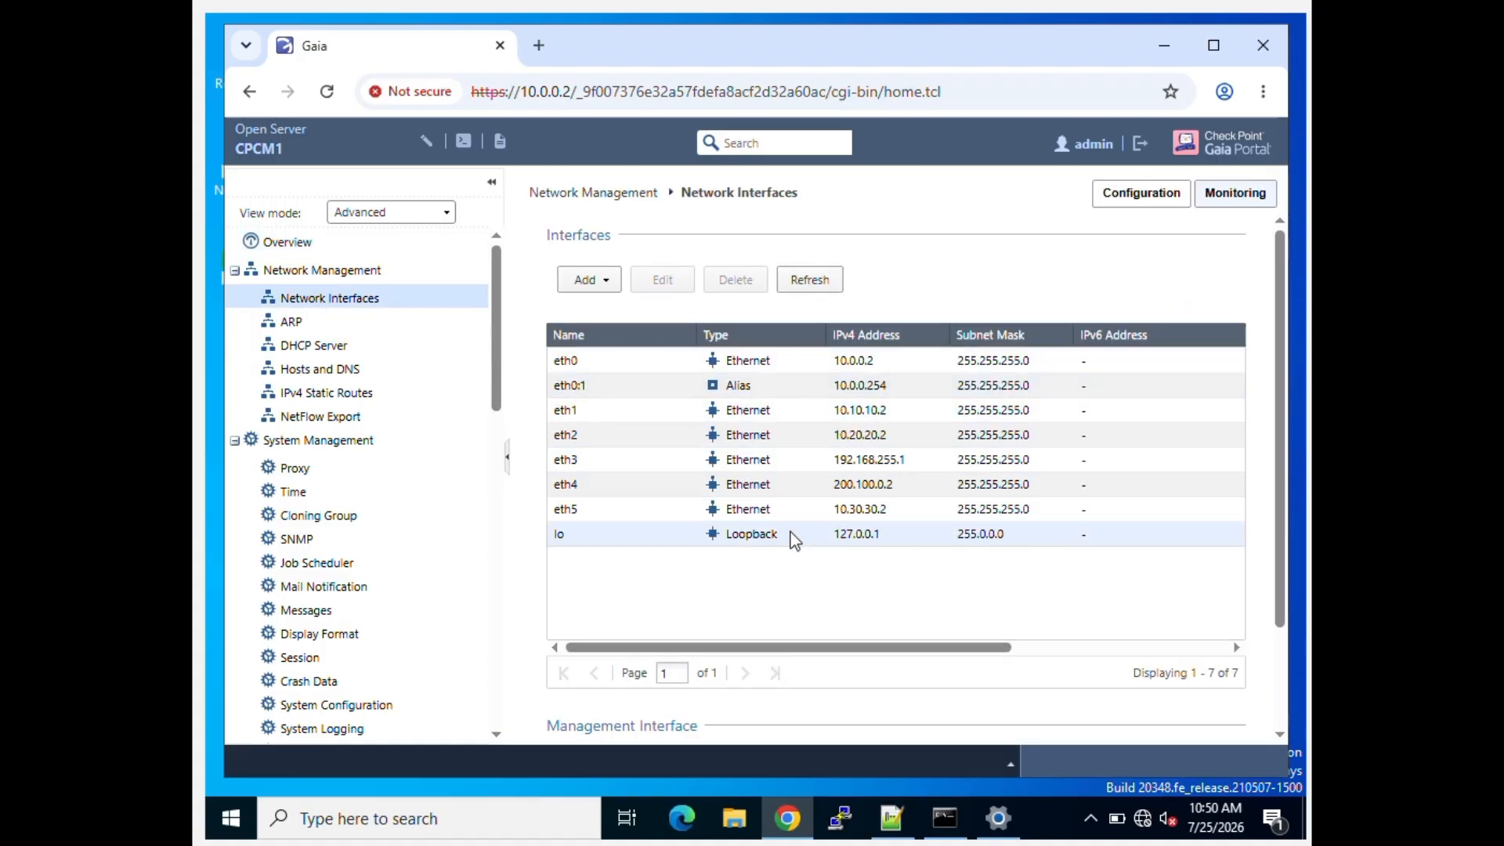
Step: Start adding a VLAN interface with VLAN ID 100
{"action": "left_click", "coordinate": [614, 285]}
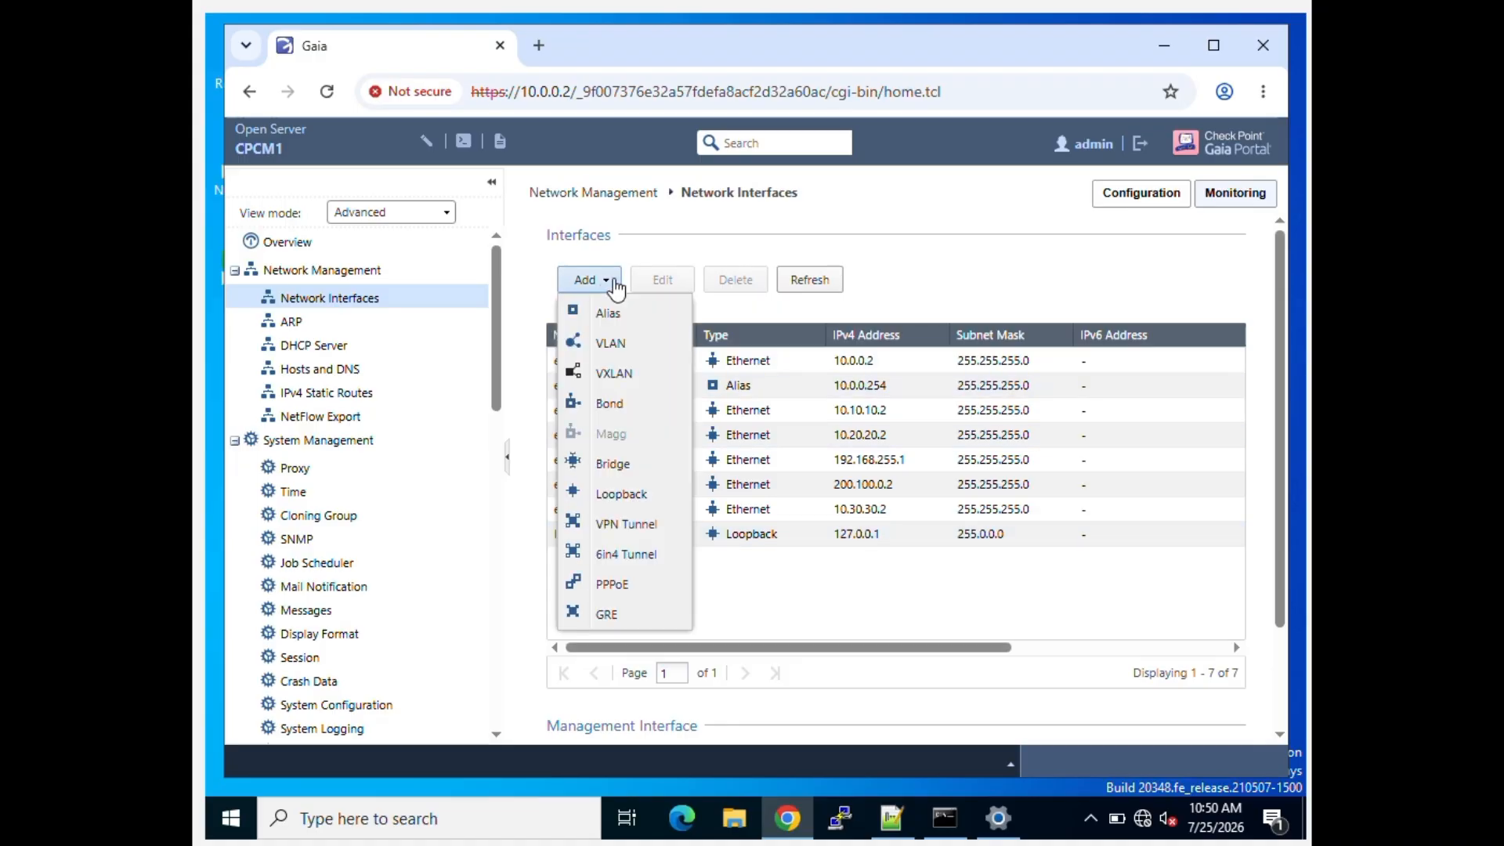
{"action": "left_click", "coordinate": [628, 347]}
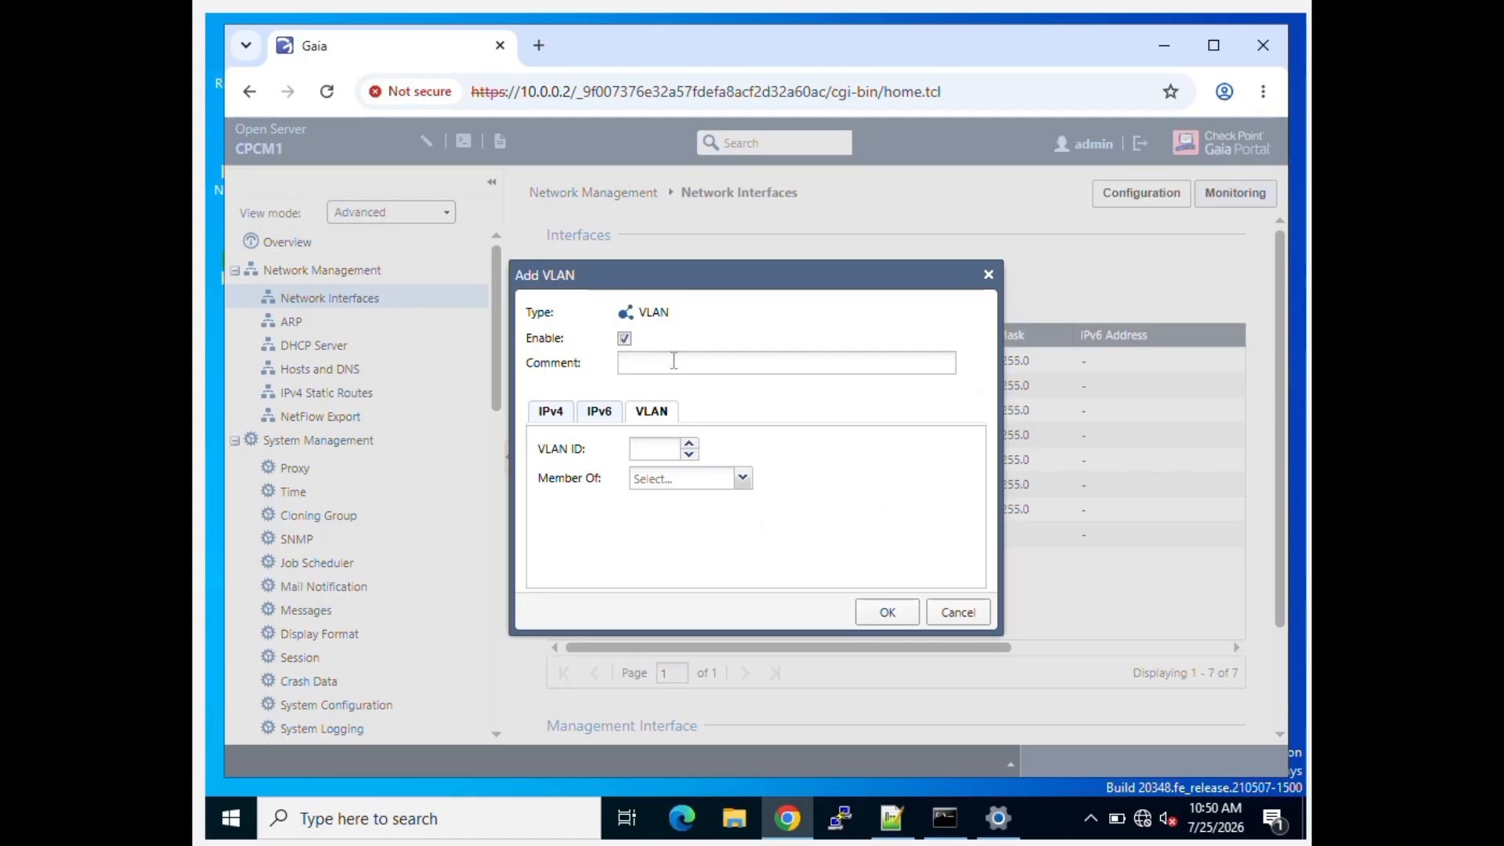
{"action": "left_click", "coordinate": [655, 452]}
{"action": "type", "text": "100"}
{"action": "left_click", "coordinate": [742, 479]}
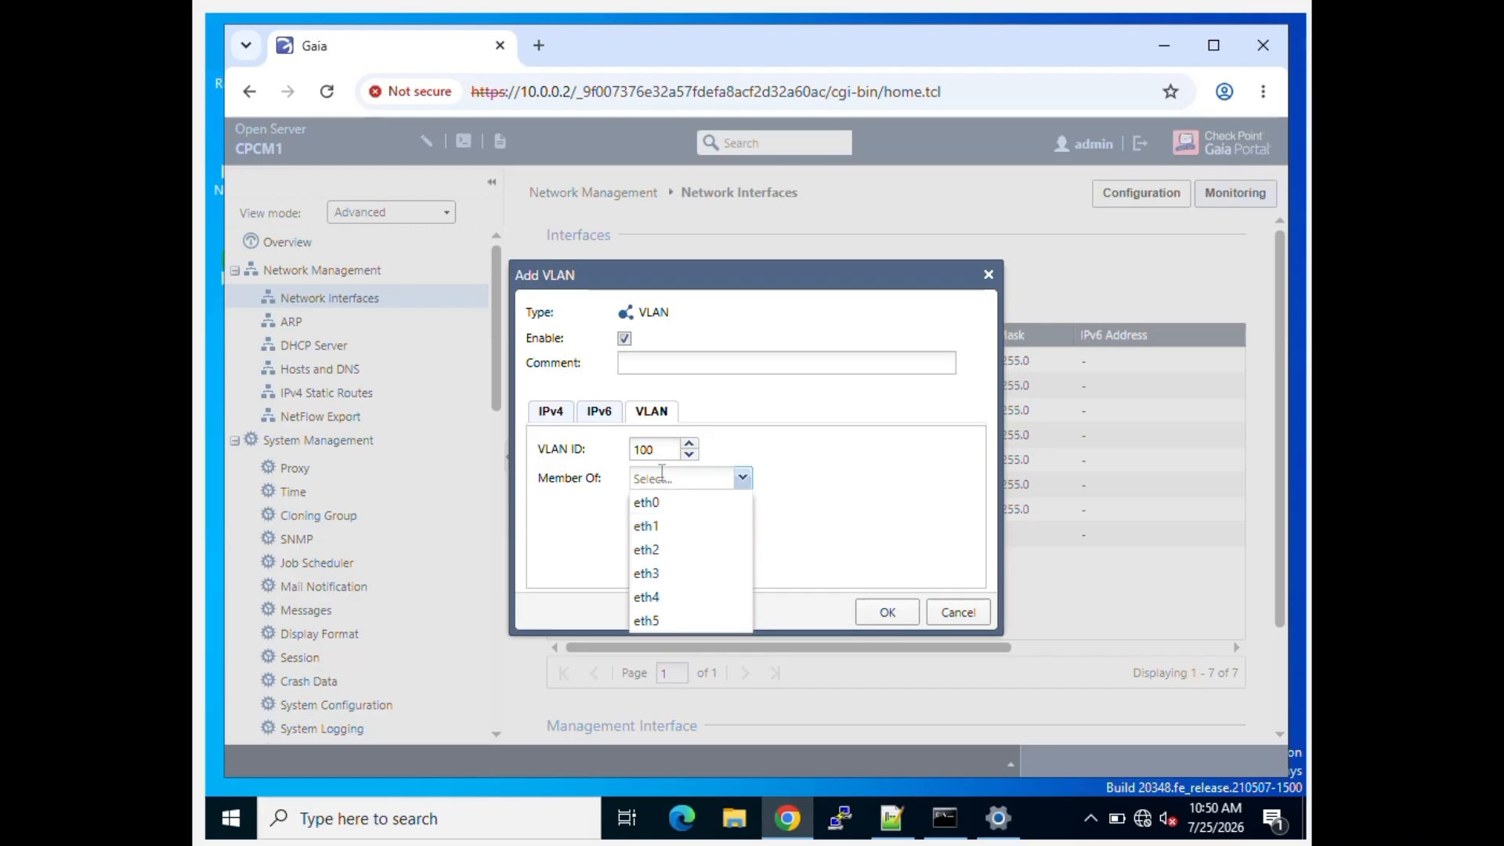
{"action": "left_click", "coordinate": [785, 480]}
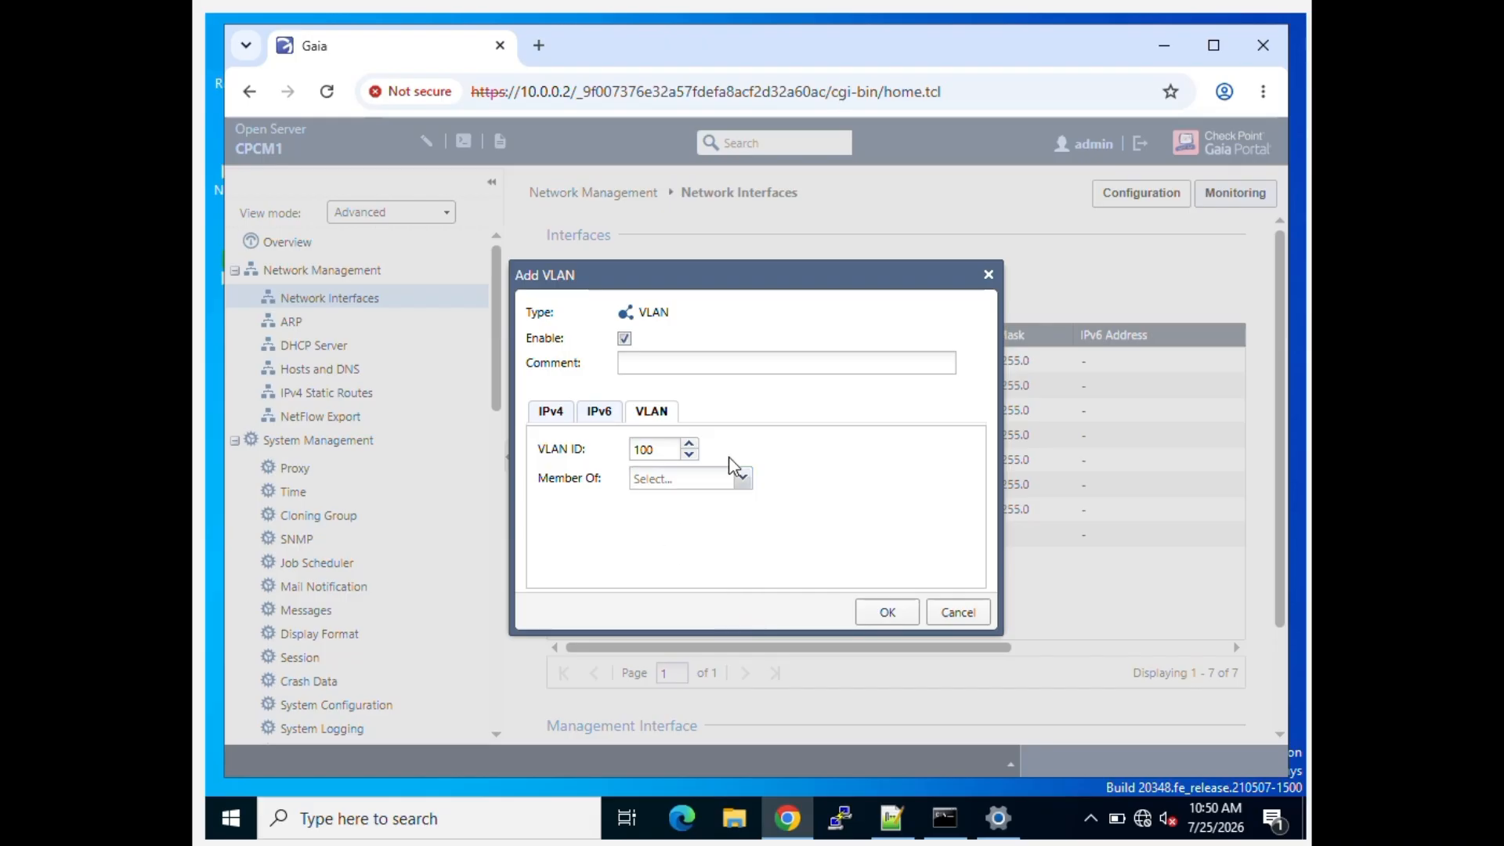
Step: Give the new VLAN the static IPv4 address 10.10.10.10 with subnet mask 255.255.255.0
{"action": "left_click", "coordinate": [553, 413]}
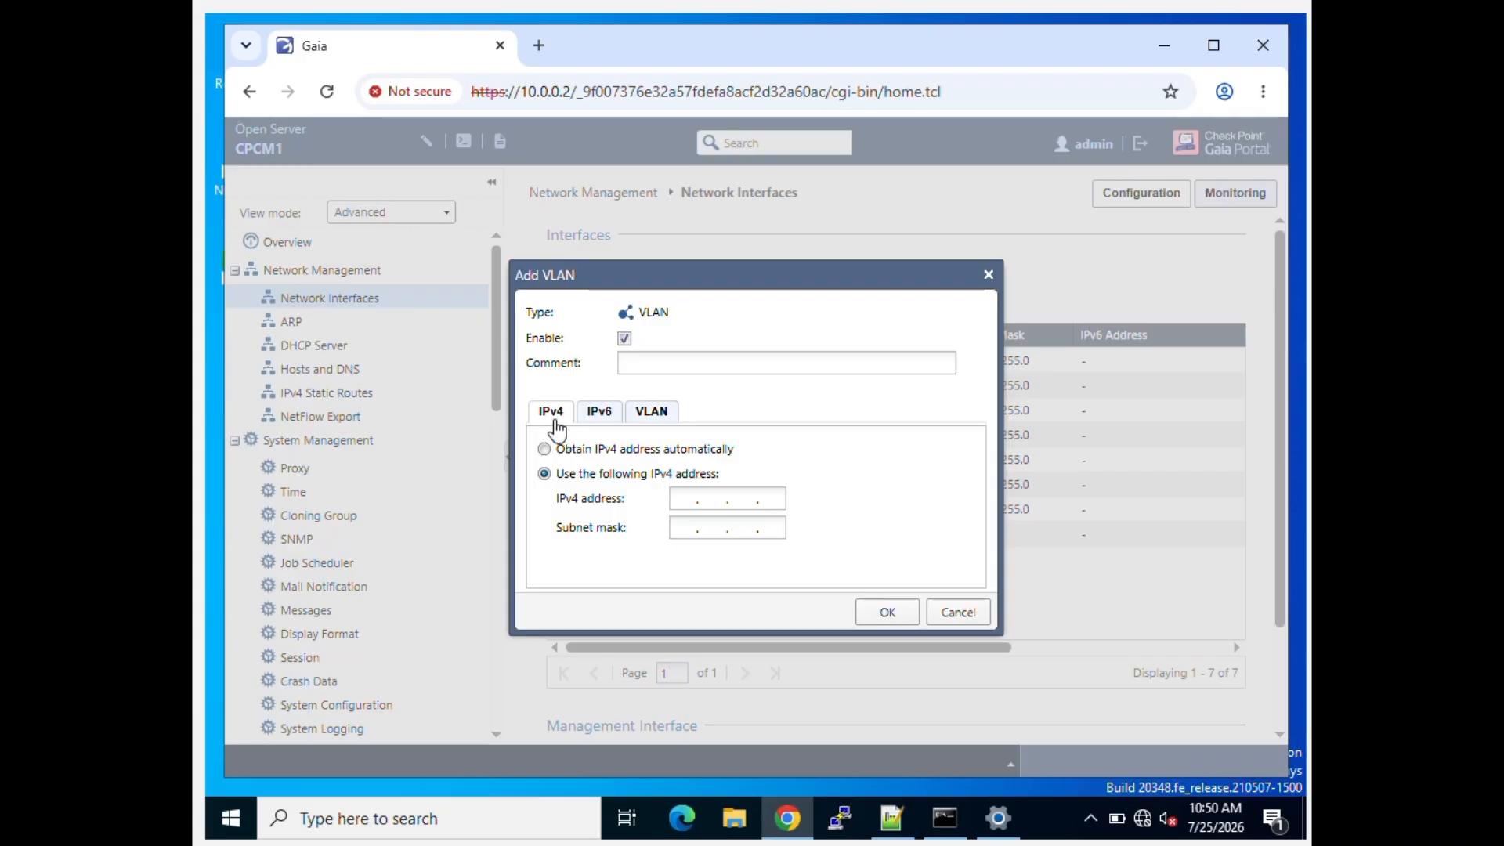
{"action": "left_click", "coordinate": [688, 509]}
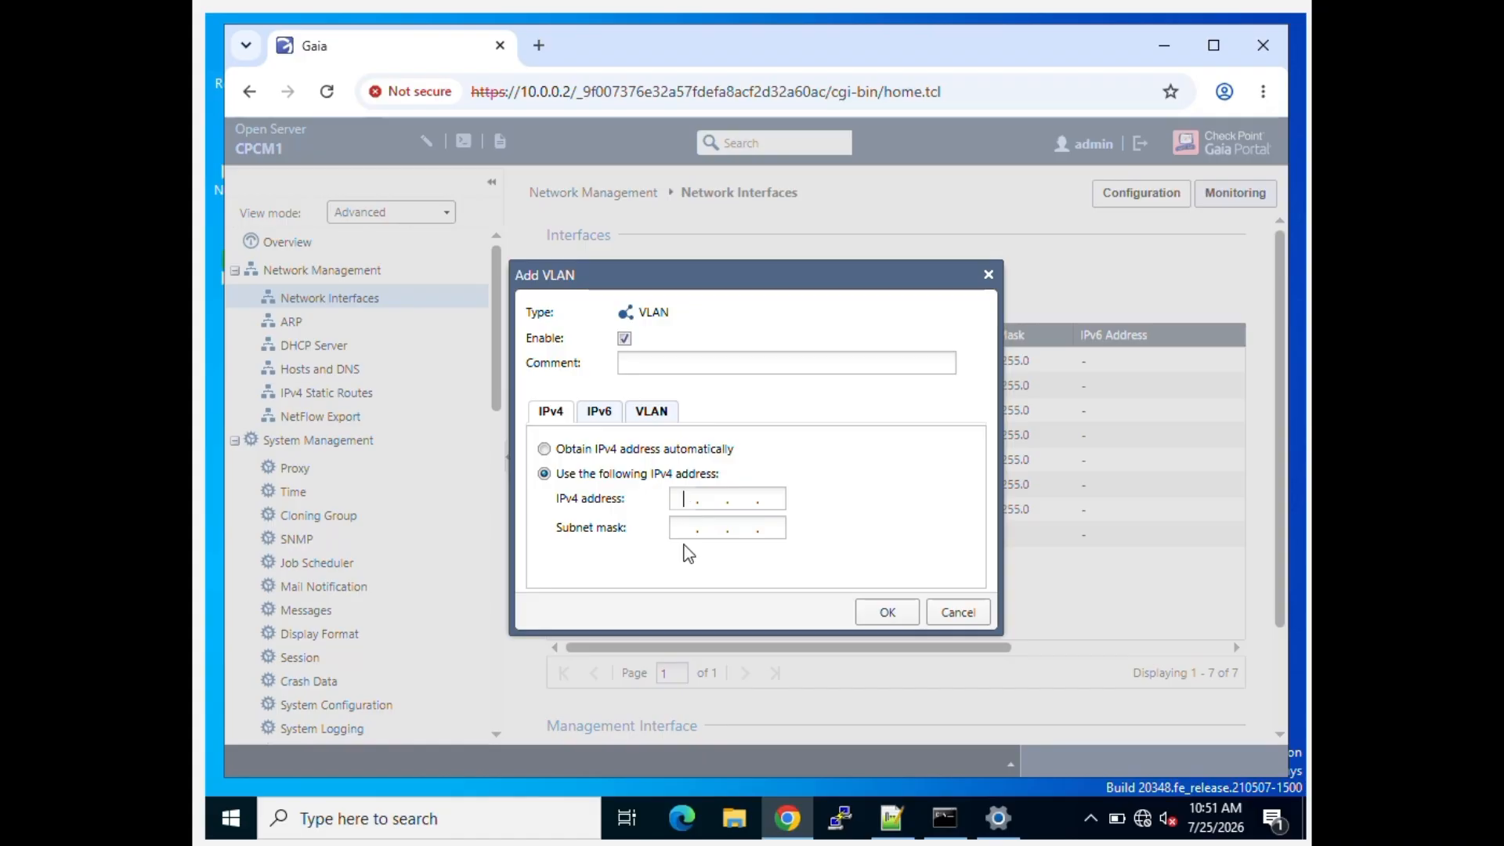
{"action": "left_click", "coordinate": [651, 412]}
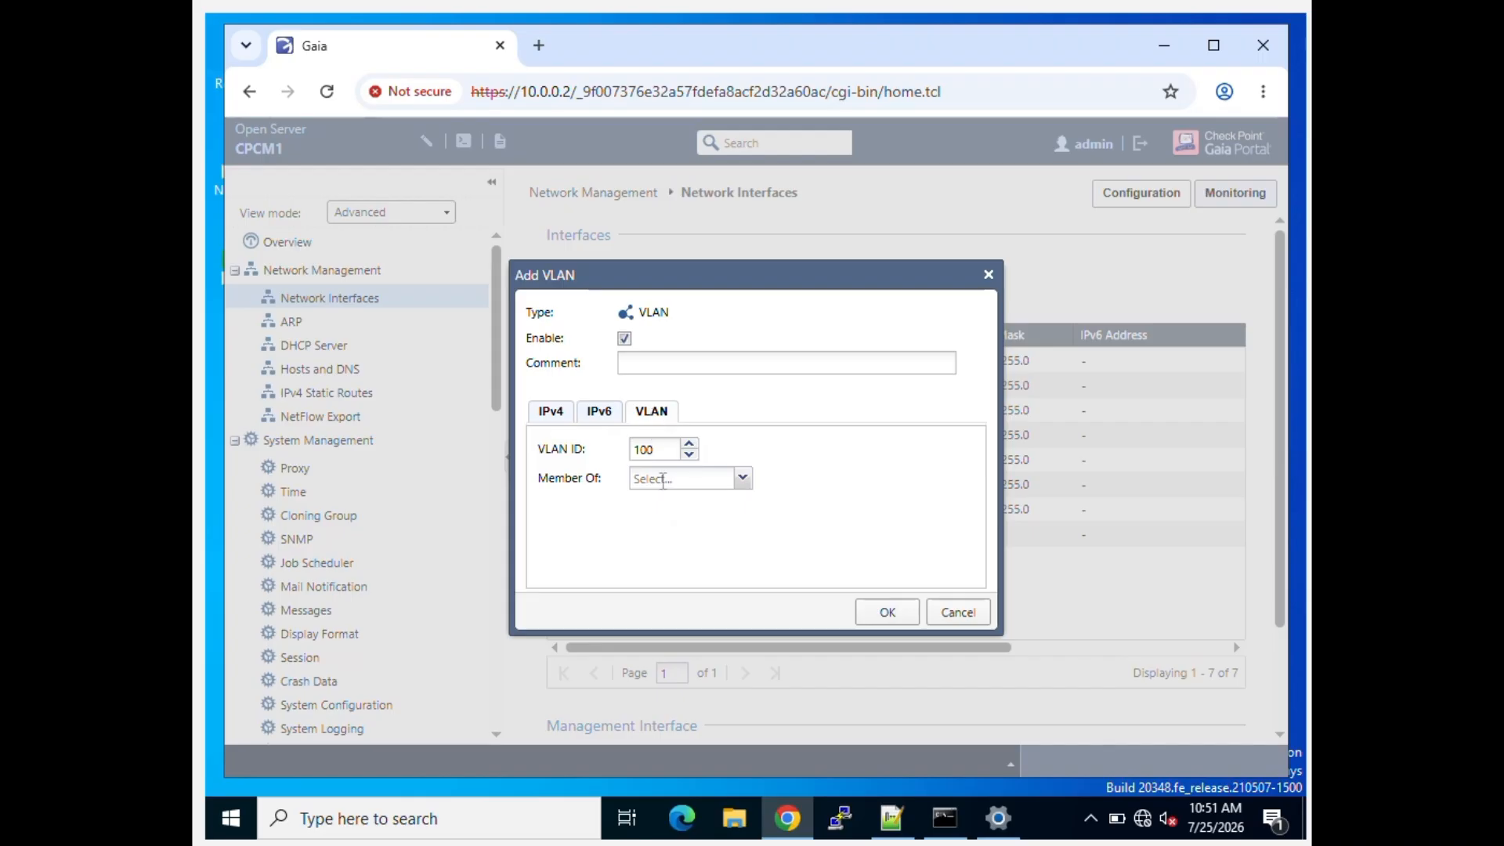
{"action": "left_click", "coordinate": [536, 415]}
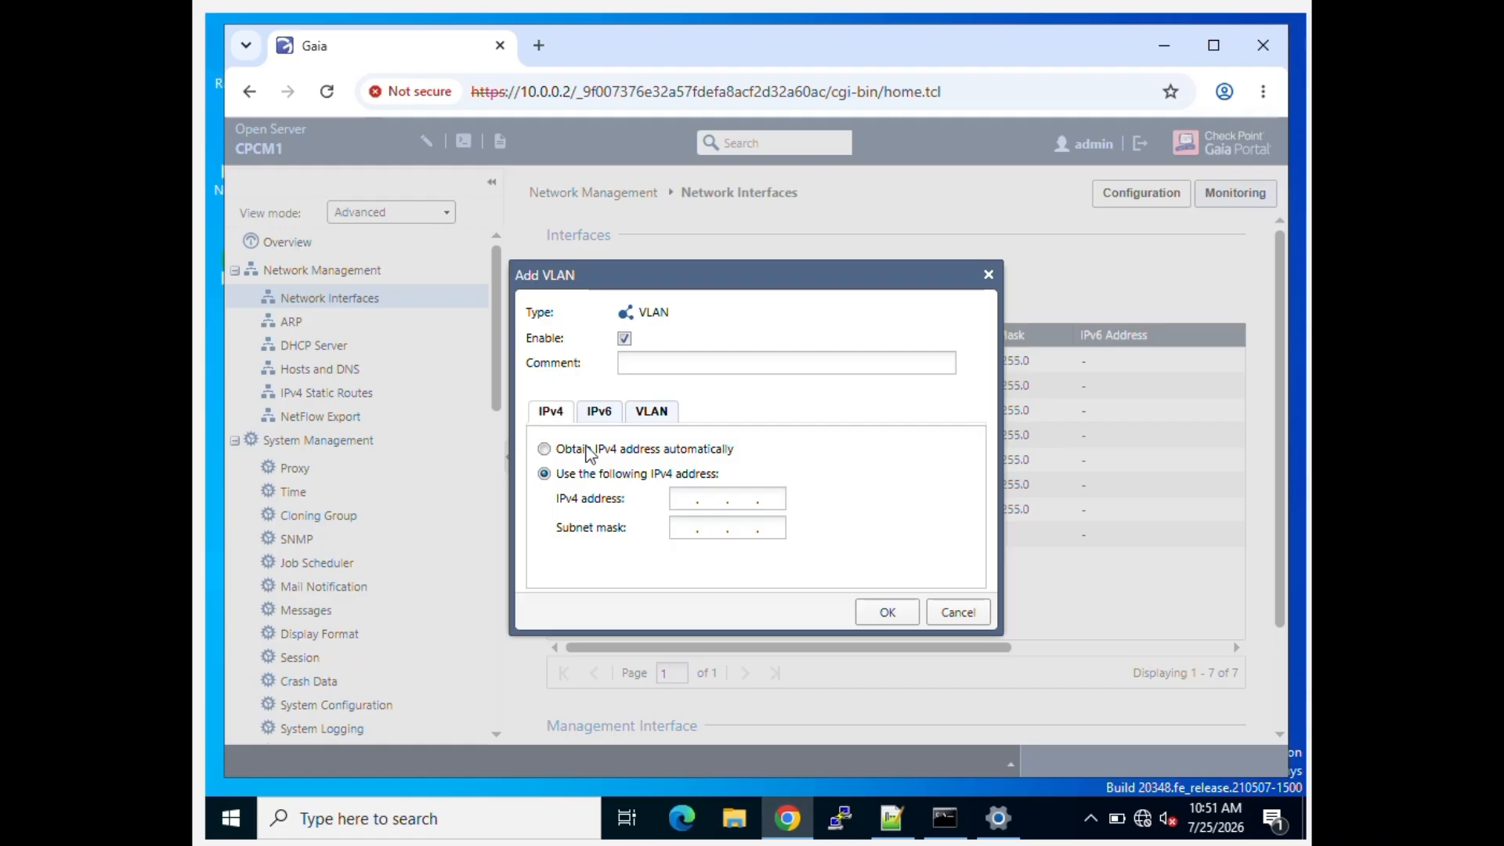
{"action": "left_click", "coordinate": [685, 502]}
{"action": "type", "text": "10 . 10 . 10 . 10"}
{"action": "left_click", "coordinate": [684, 527]}
{"action": "type", "text": "255.255.255."}
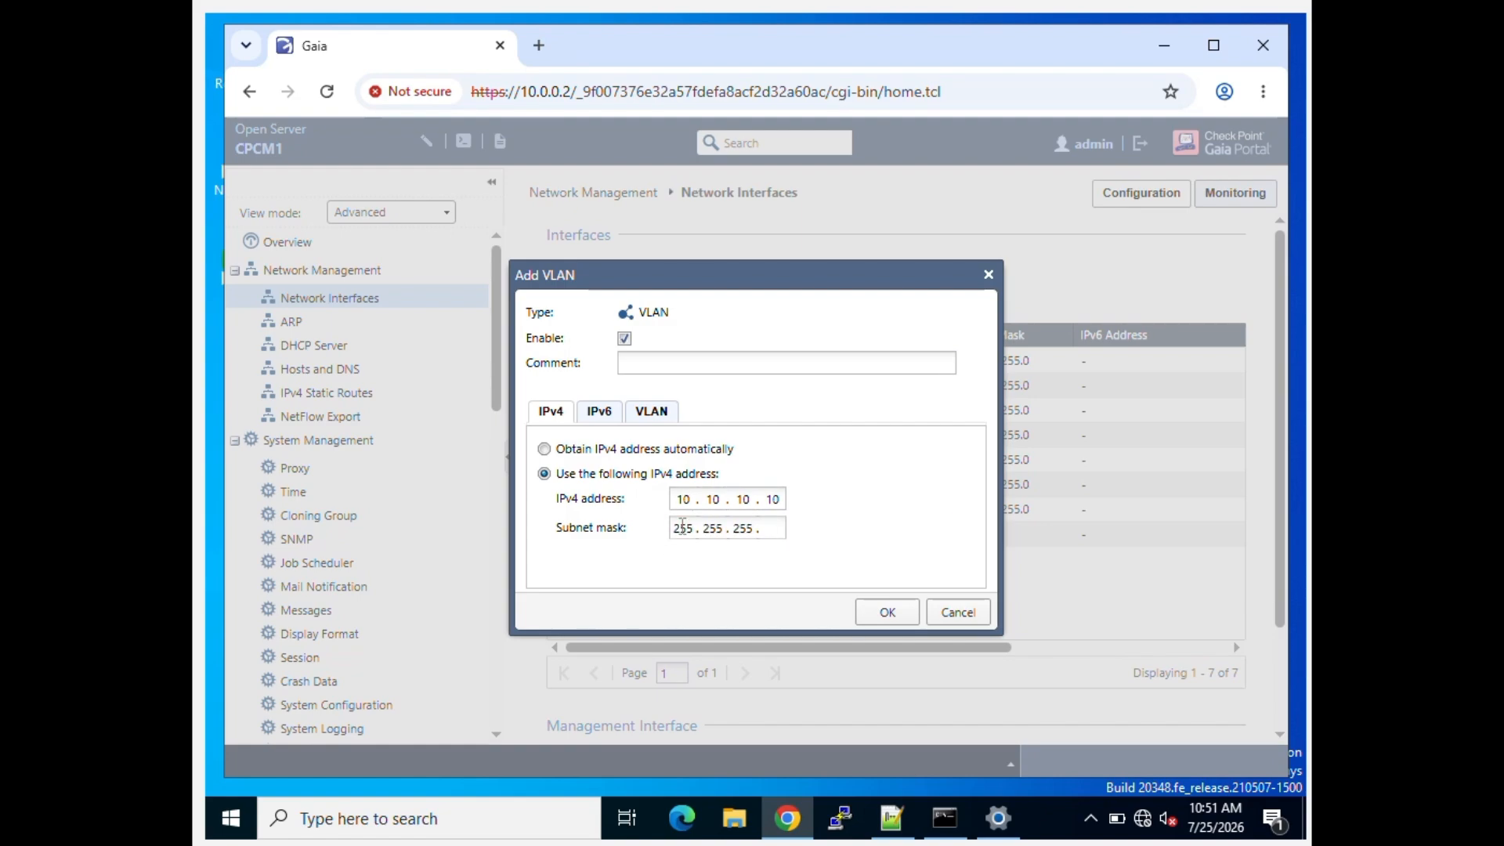
{"action": "type", "text": "0"}
Step: Try to save VLAN 100 as a member of eth1, and discard the new VLAN
{"action": "left_click", "coordinate": [655, 422]}
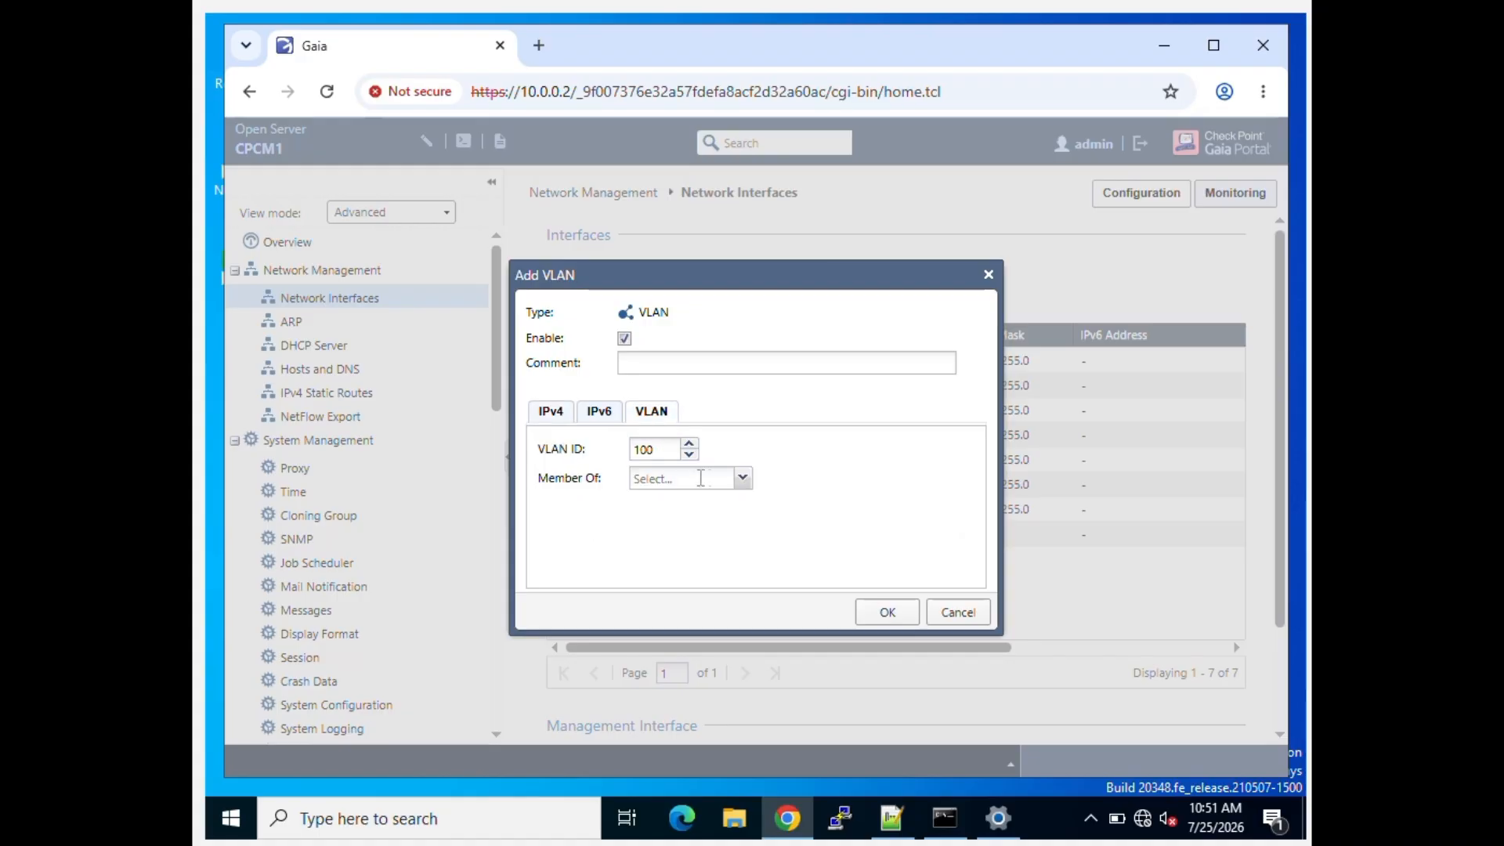
{"action": "left_click", "coordinate": [743, 479]}
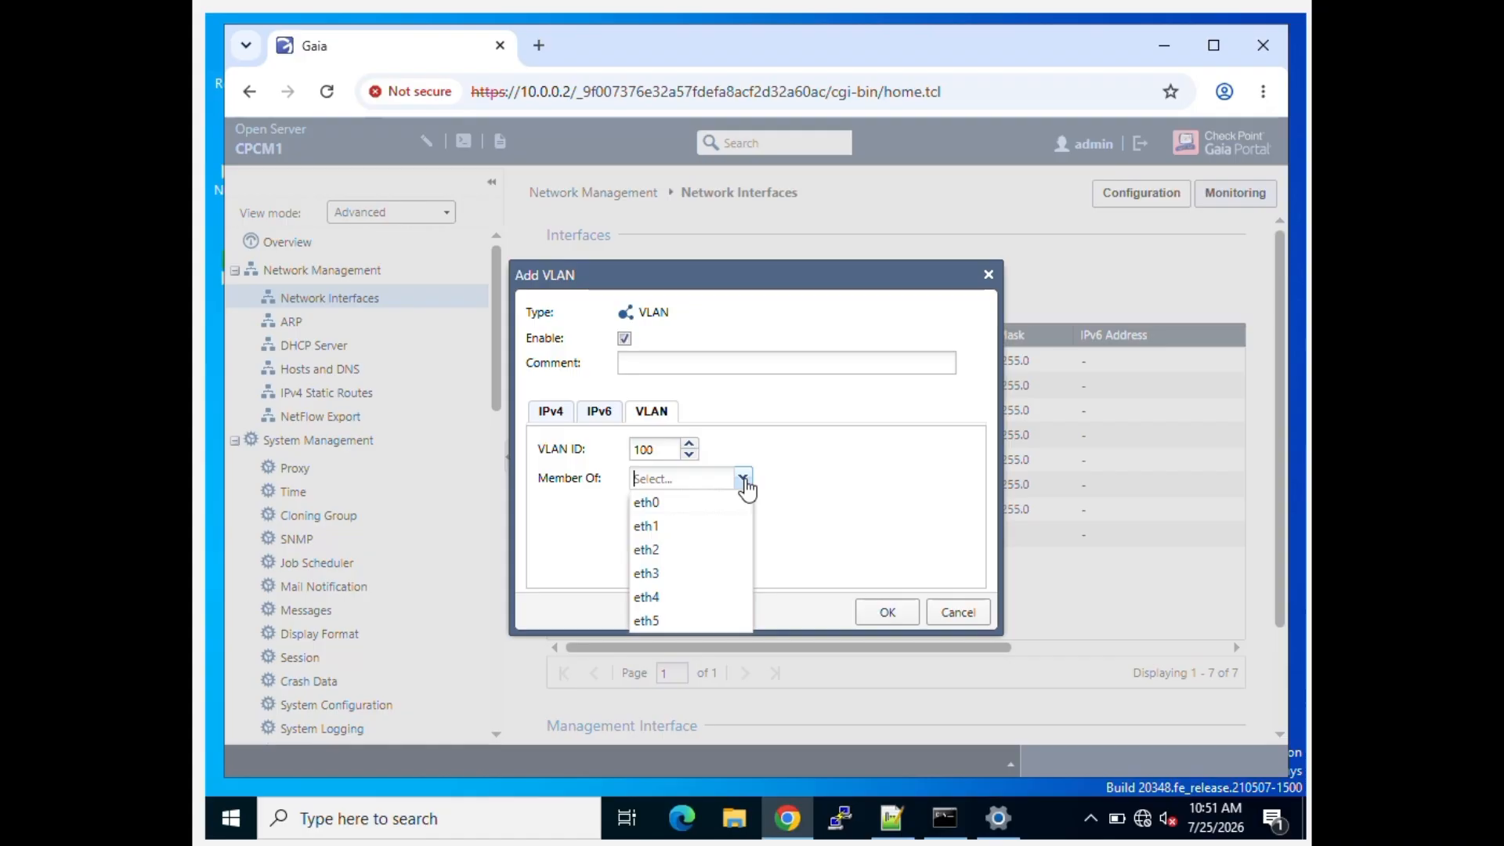
{"action": "left_click", "coordinate": [676, 528]}
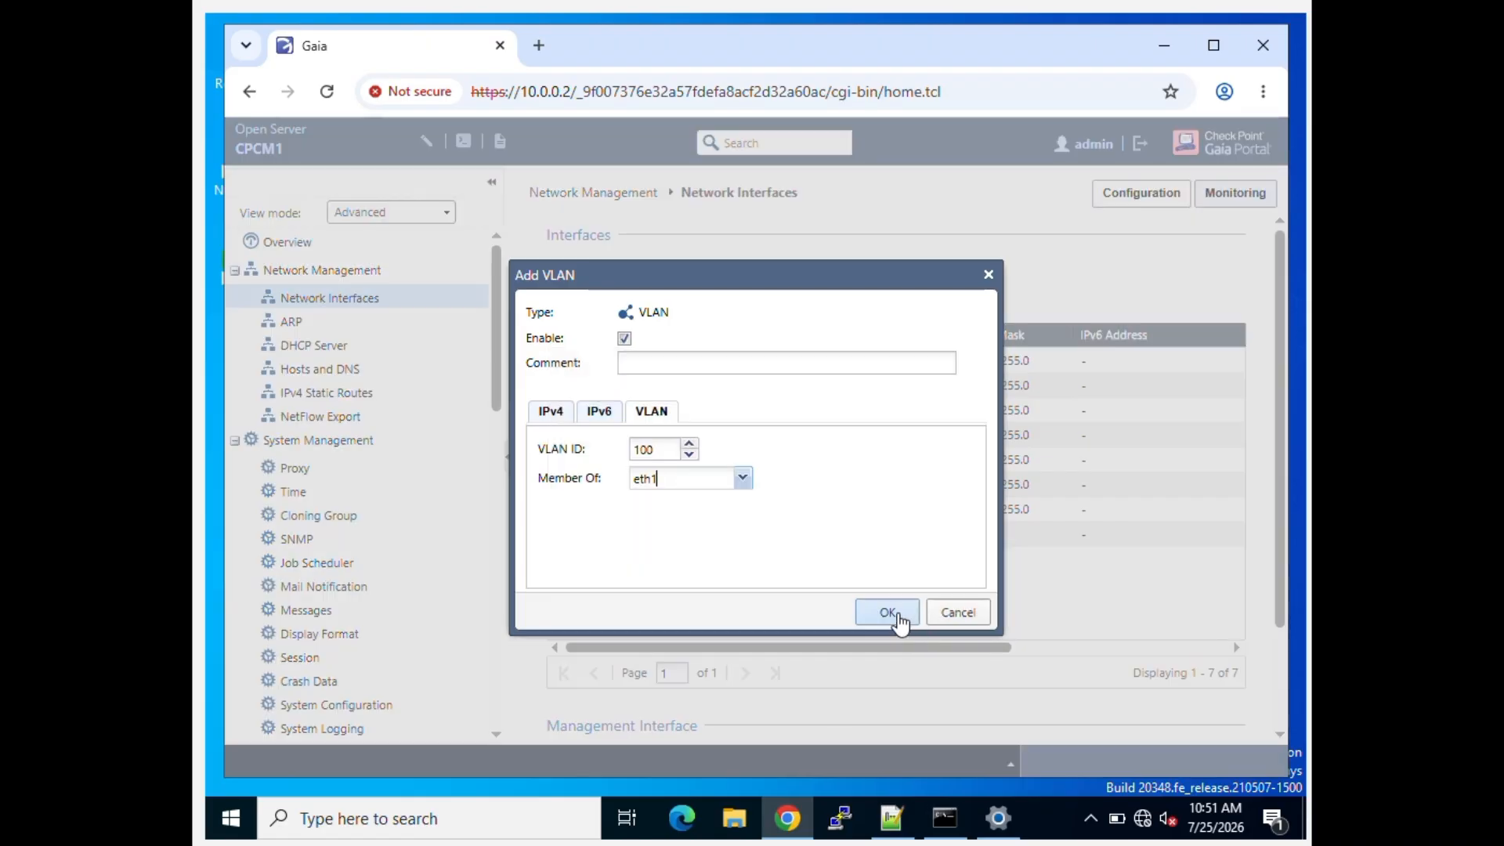
{"action": "left_click", "coordinate": [898, 614]}
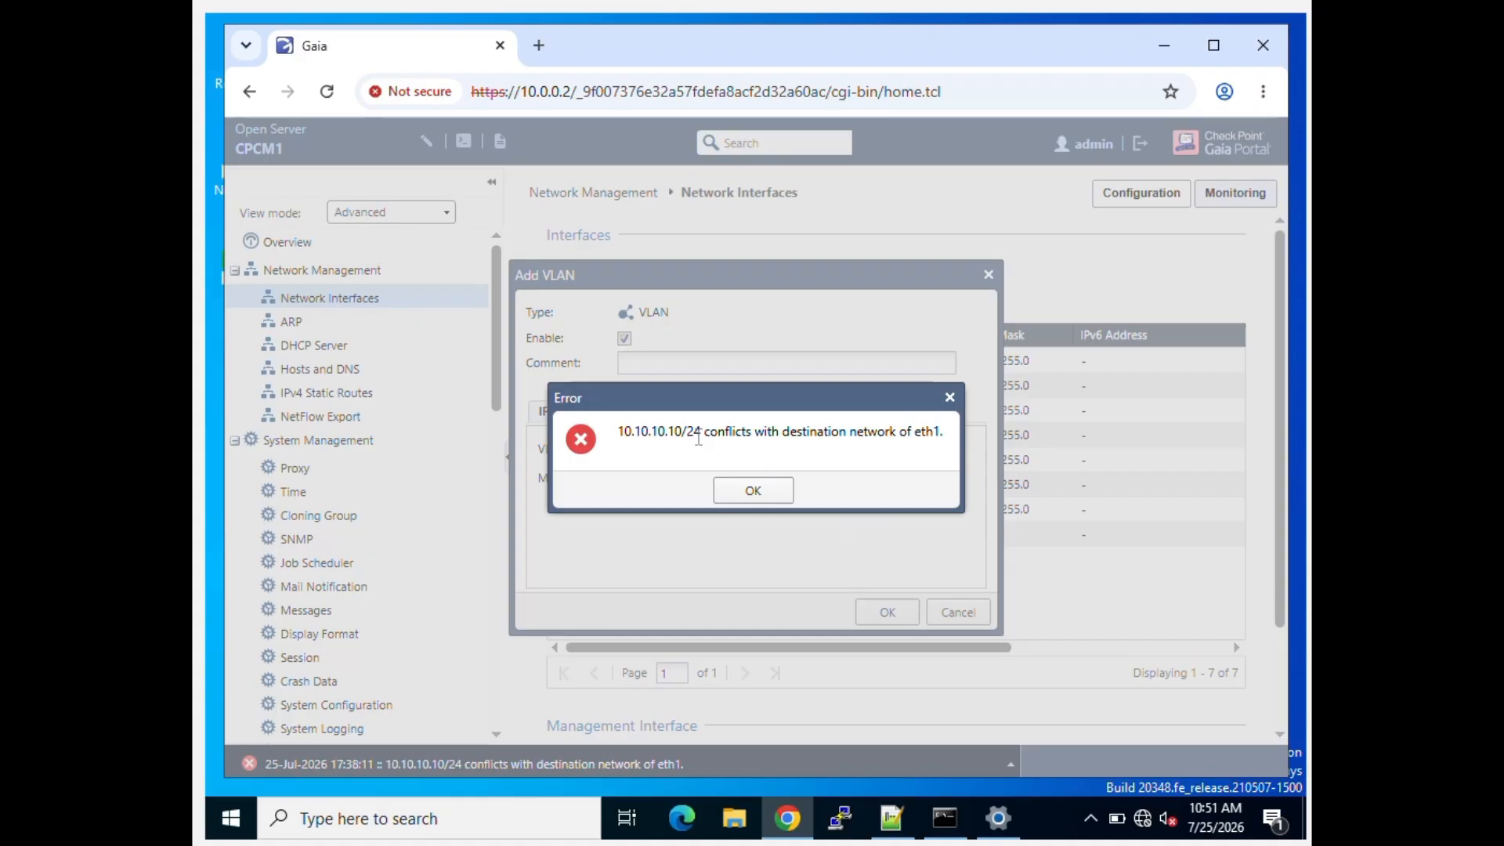
{"action": "left_click", "coordinate": [760, 496]}
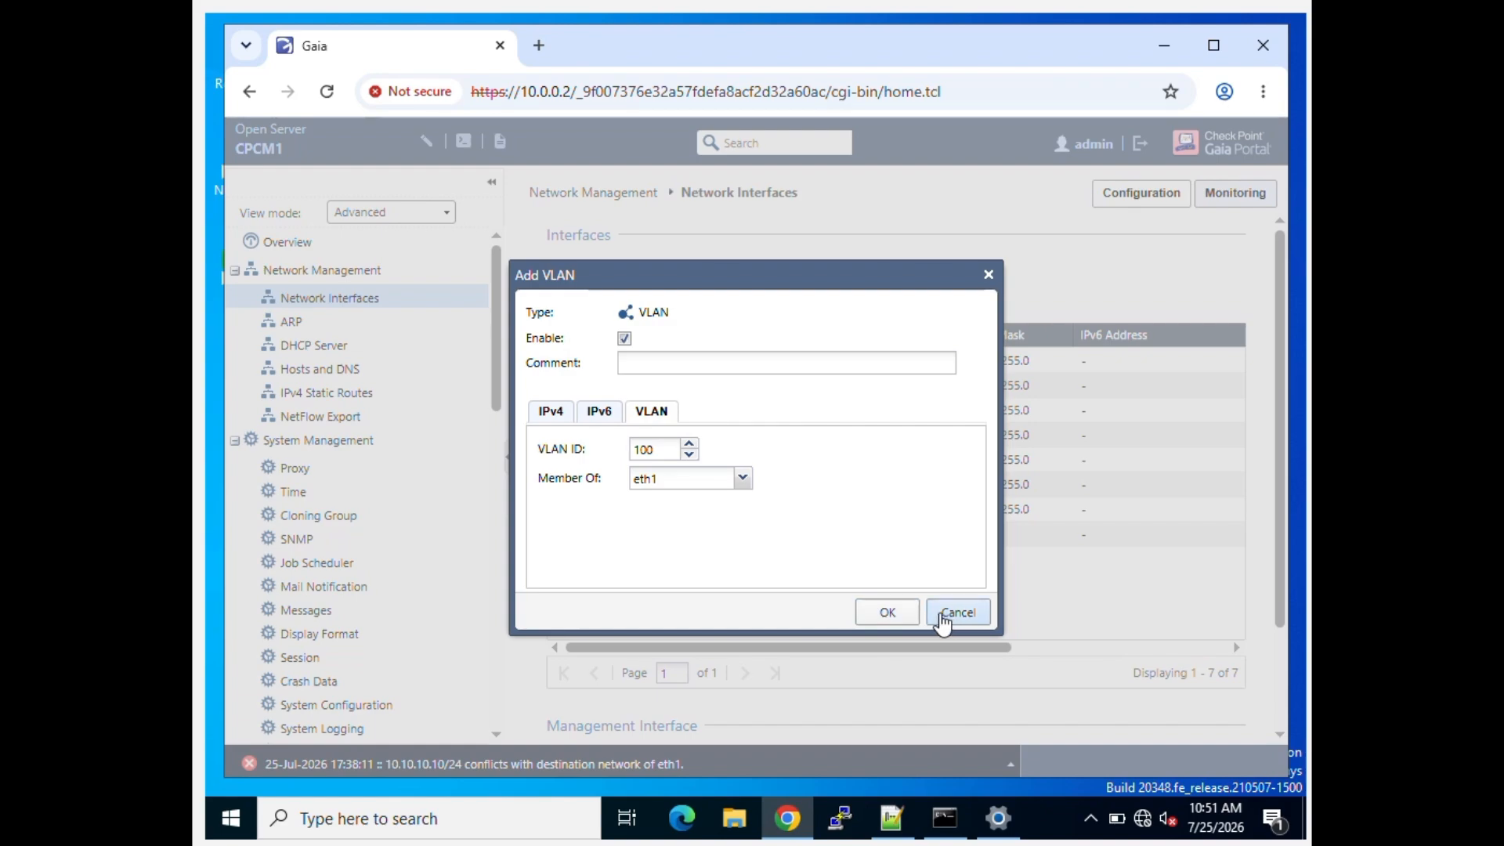
{"action": "left_click", "coordinate": [941, 619]}
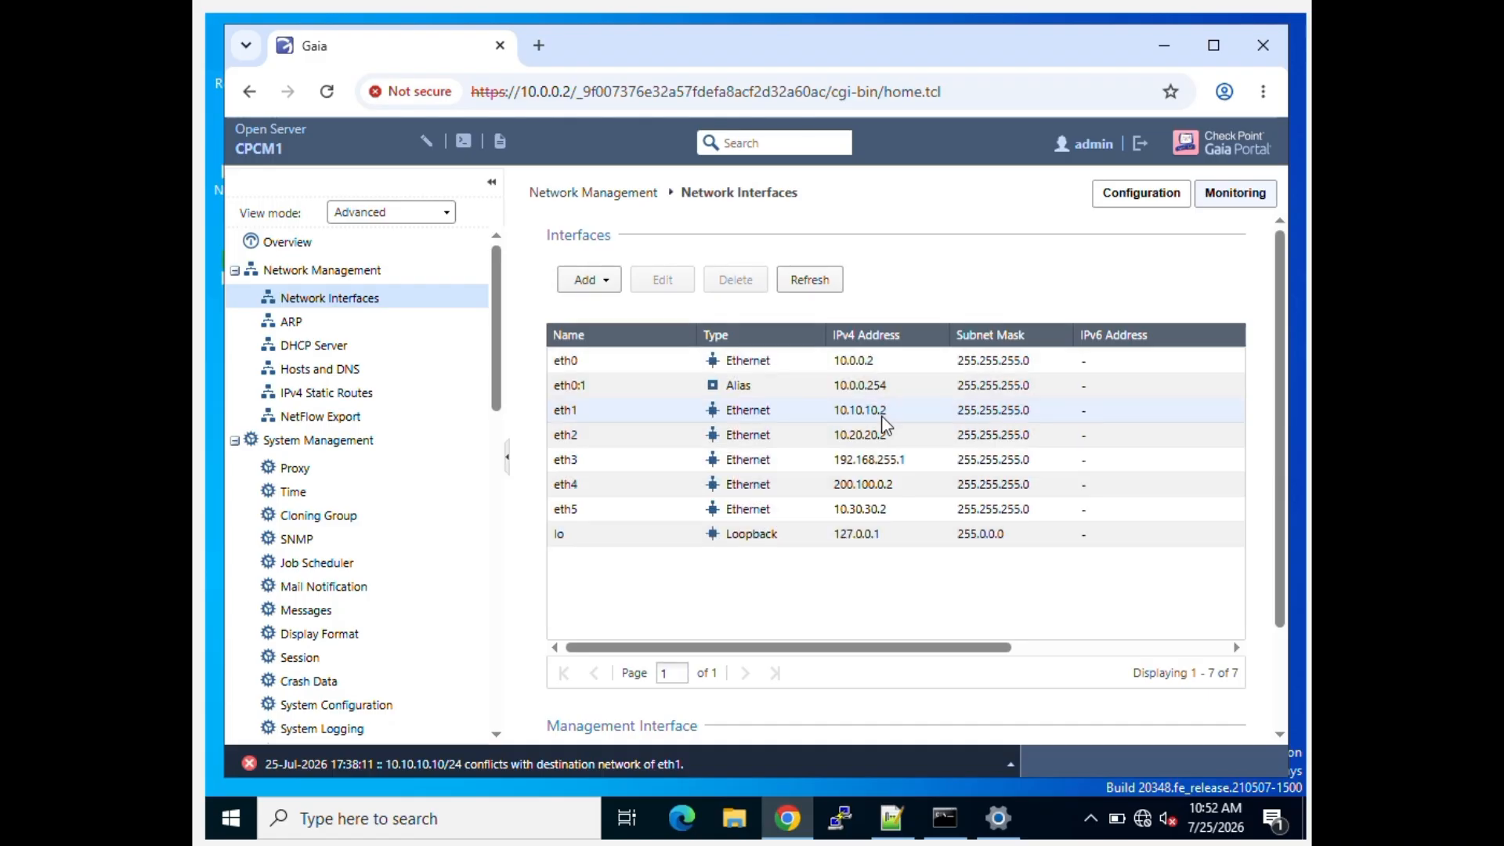
Step: Review the IPv4 and Ethernet settings of the eth1 interface and save it without edits
{"action": "left_click", "coordinate": [865, 415]}
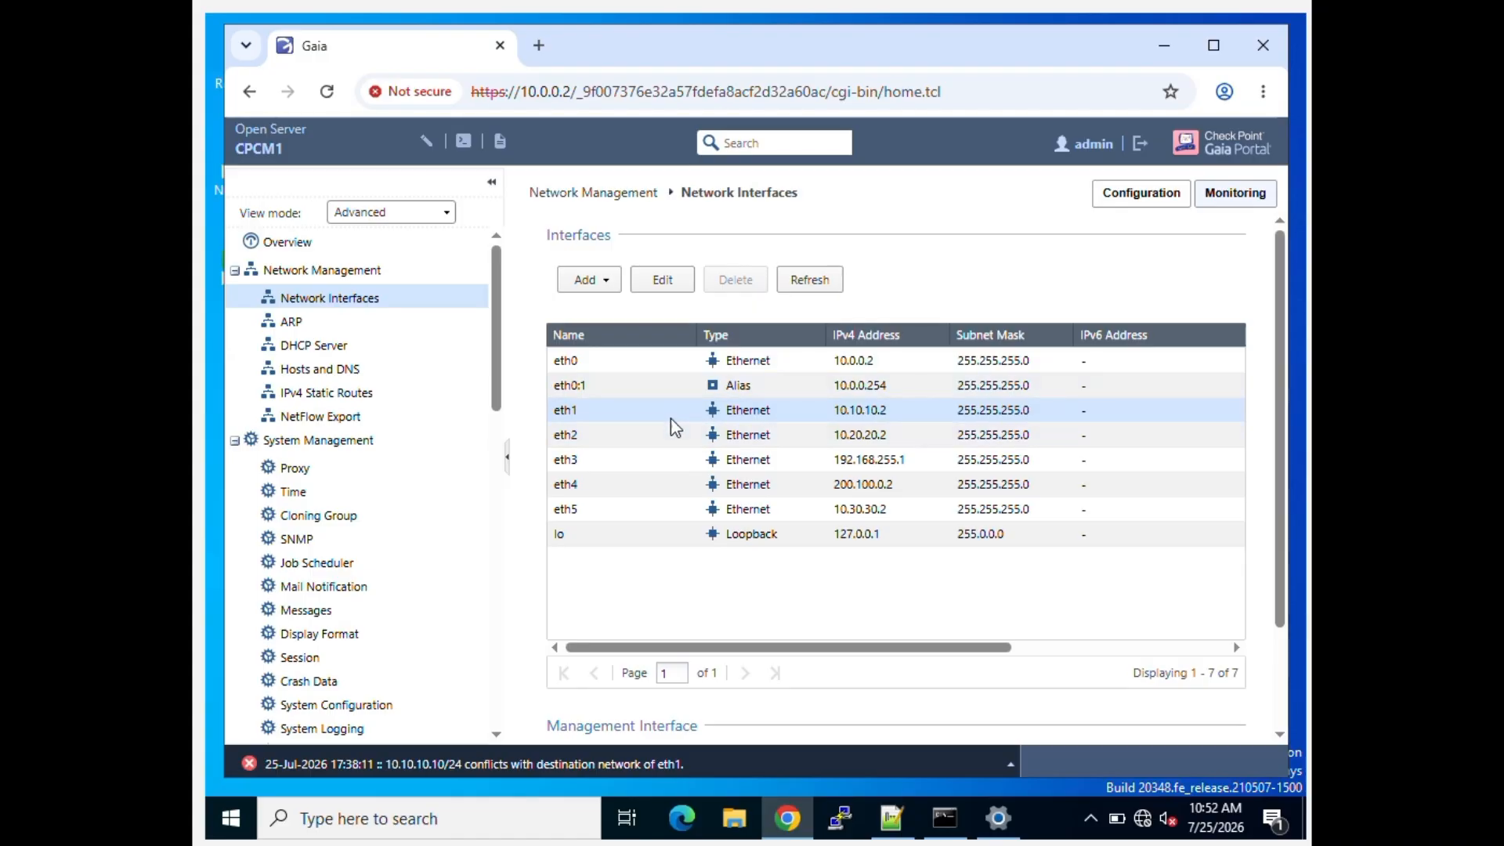
{"action": "left_click", "coordinate": [661, 279]}
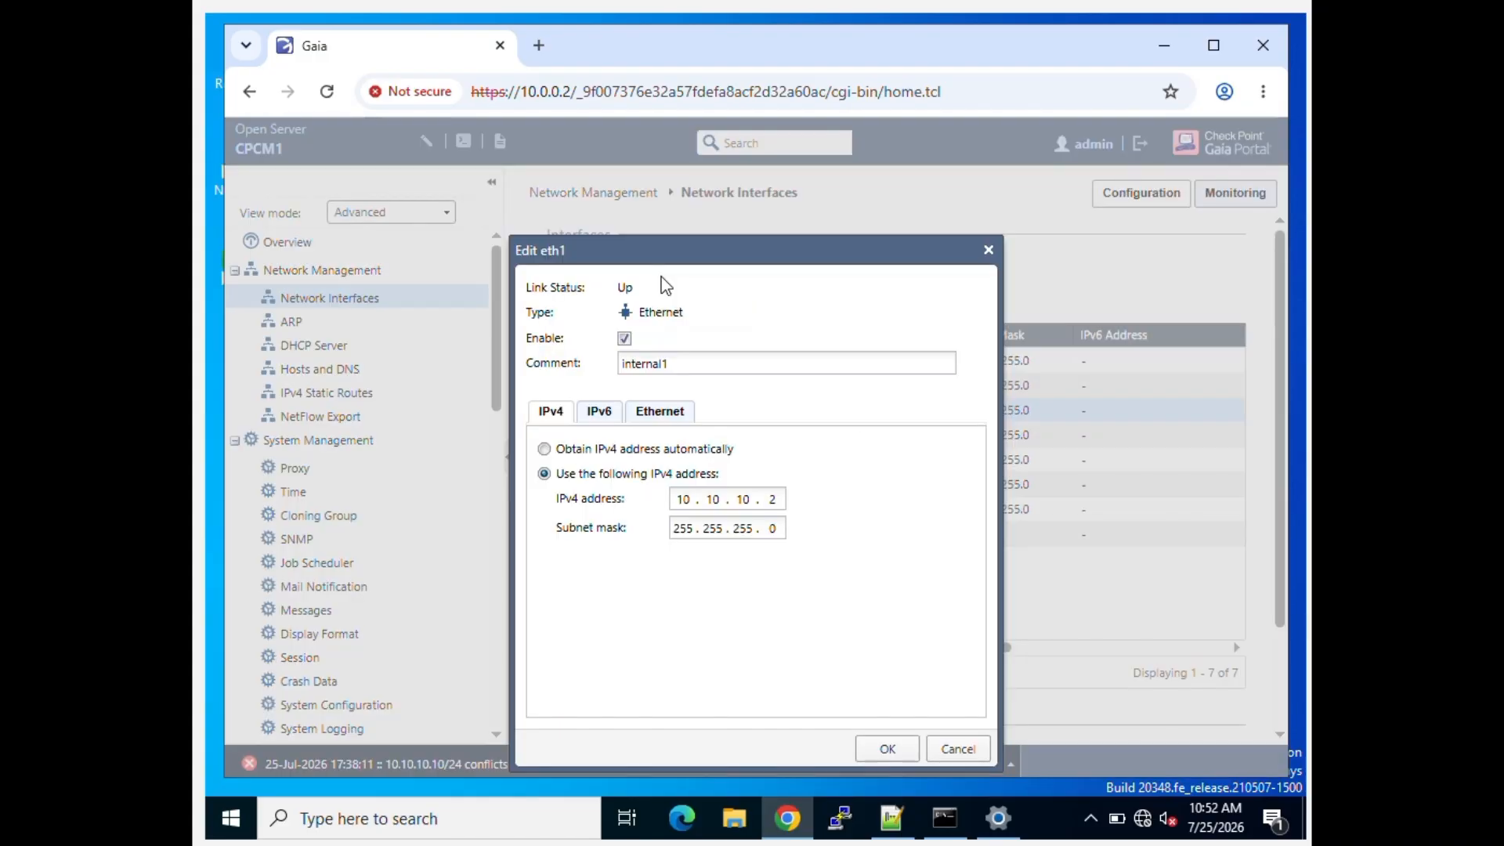
{"action": "left_click", "coordinate": [661, 423]}
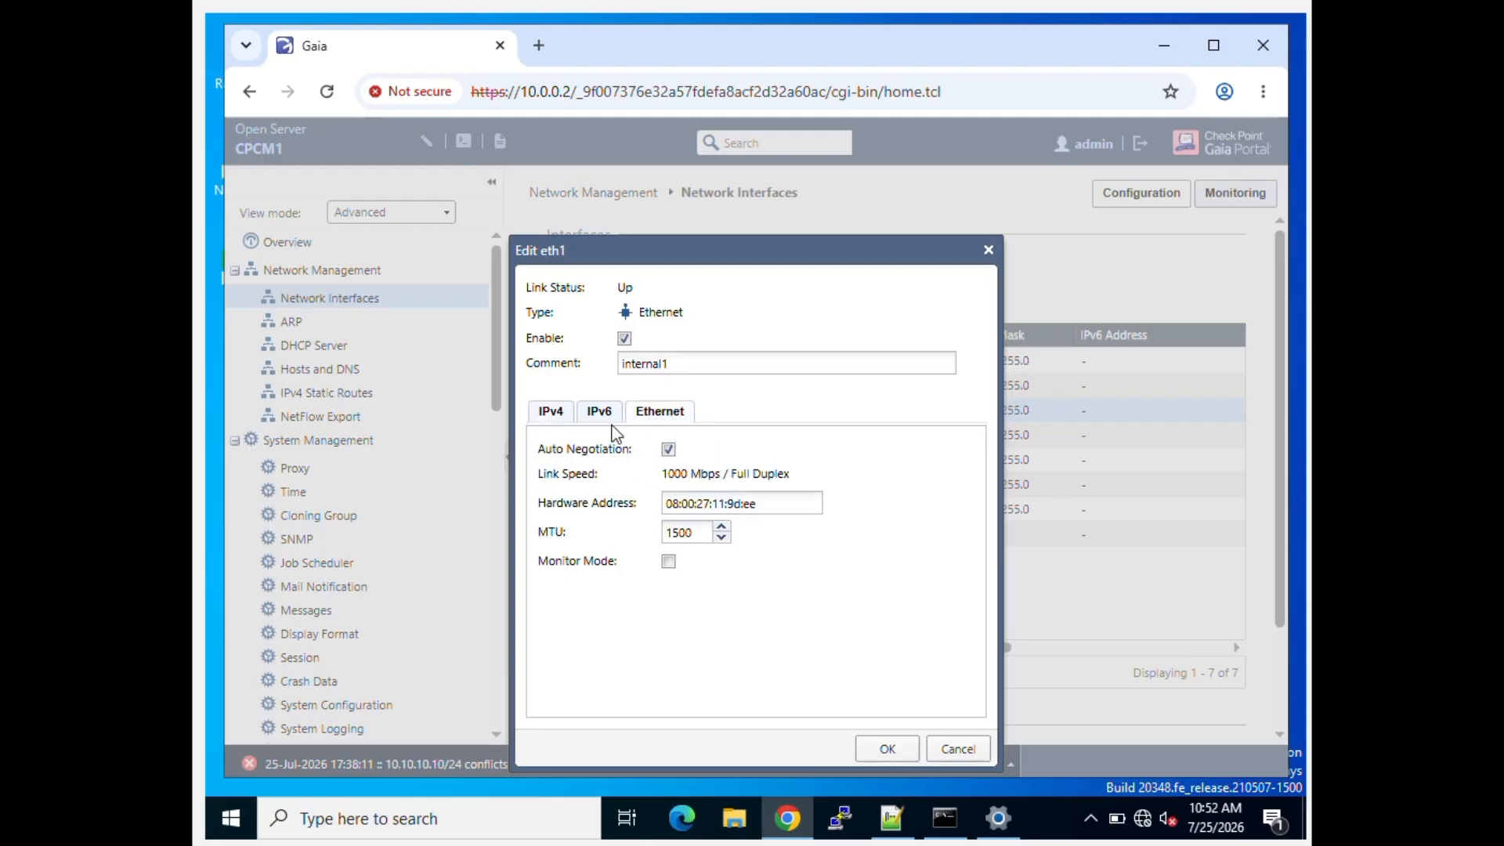
{"action": "left_click", "coordinate": [886, 749]}
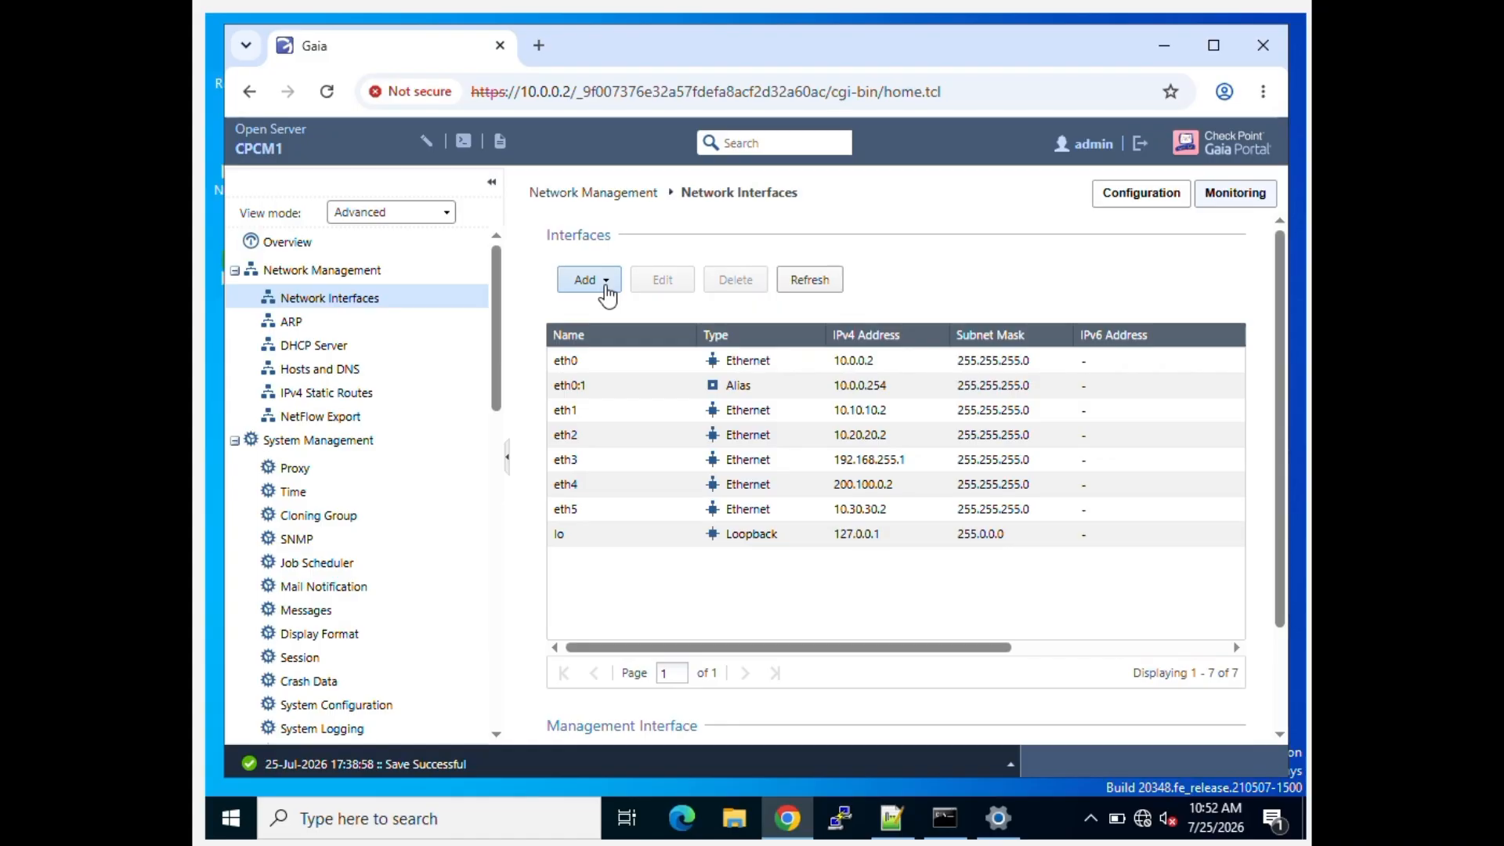
Step: Try setting up a bridge with eth1 as a chosen interface, and discard it
{"action": "left_click", "coordinate": [606, 282]}
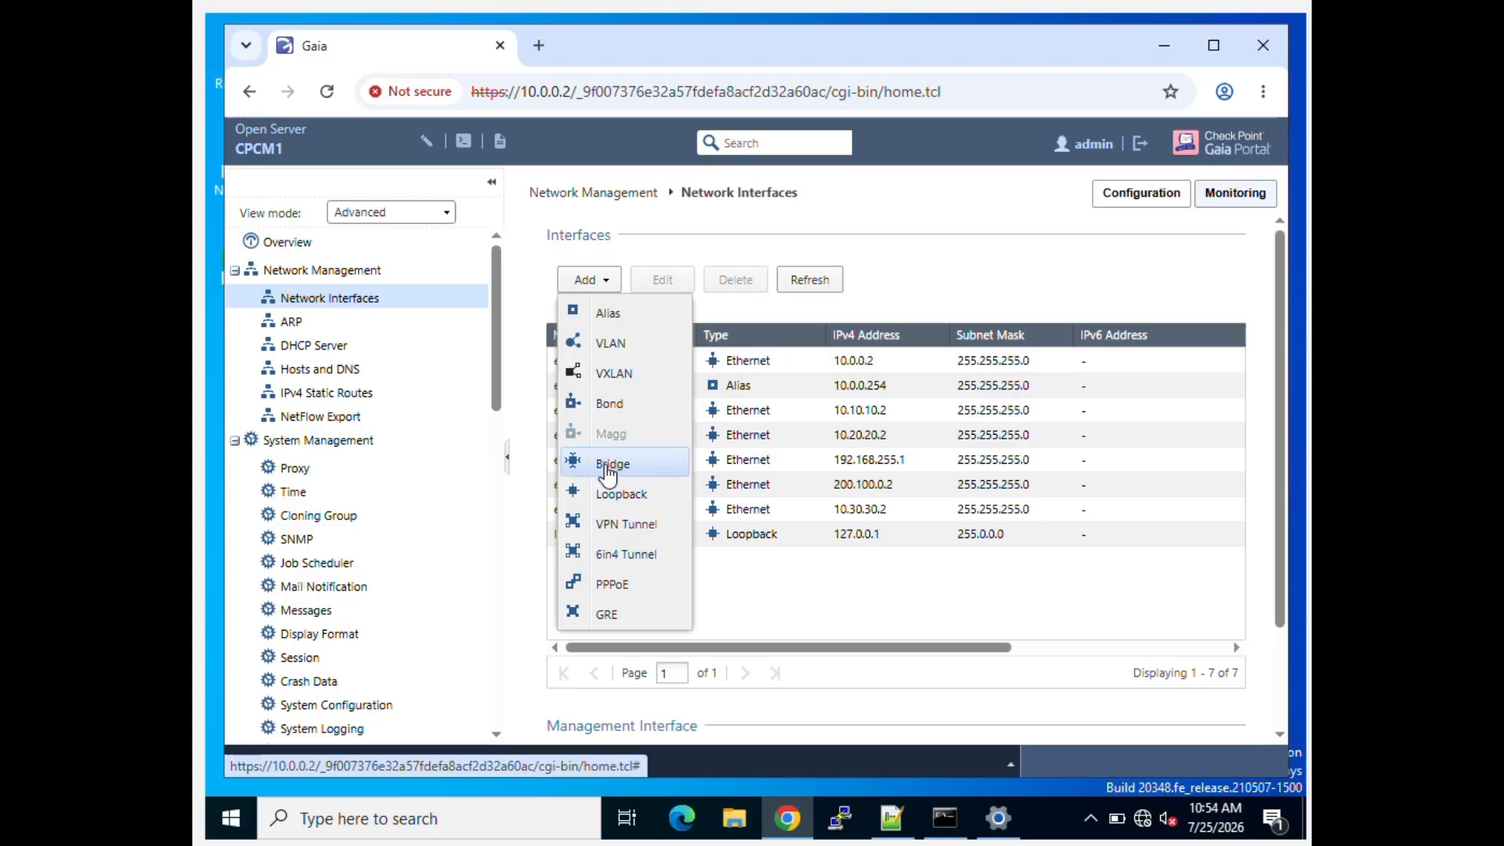
{"action": "left_click", "coordinate": [610, 467]}
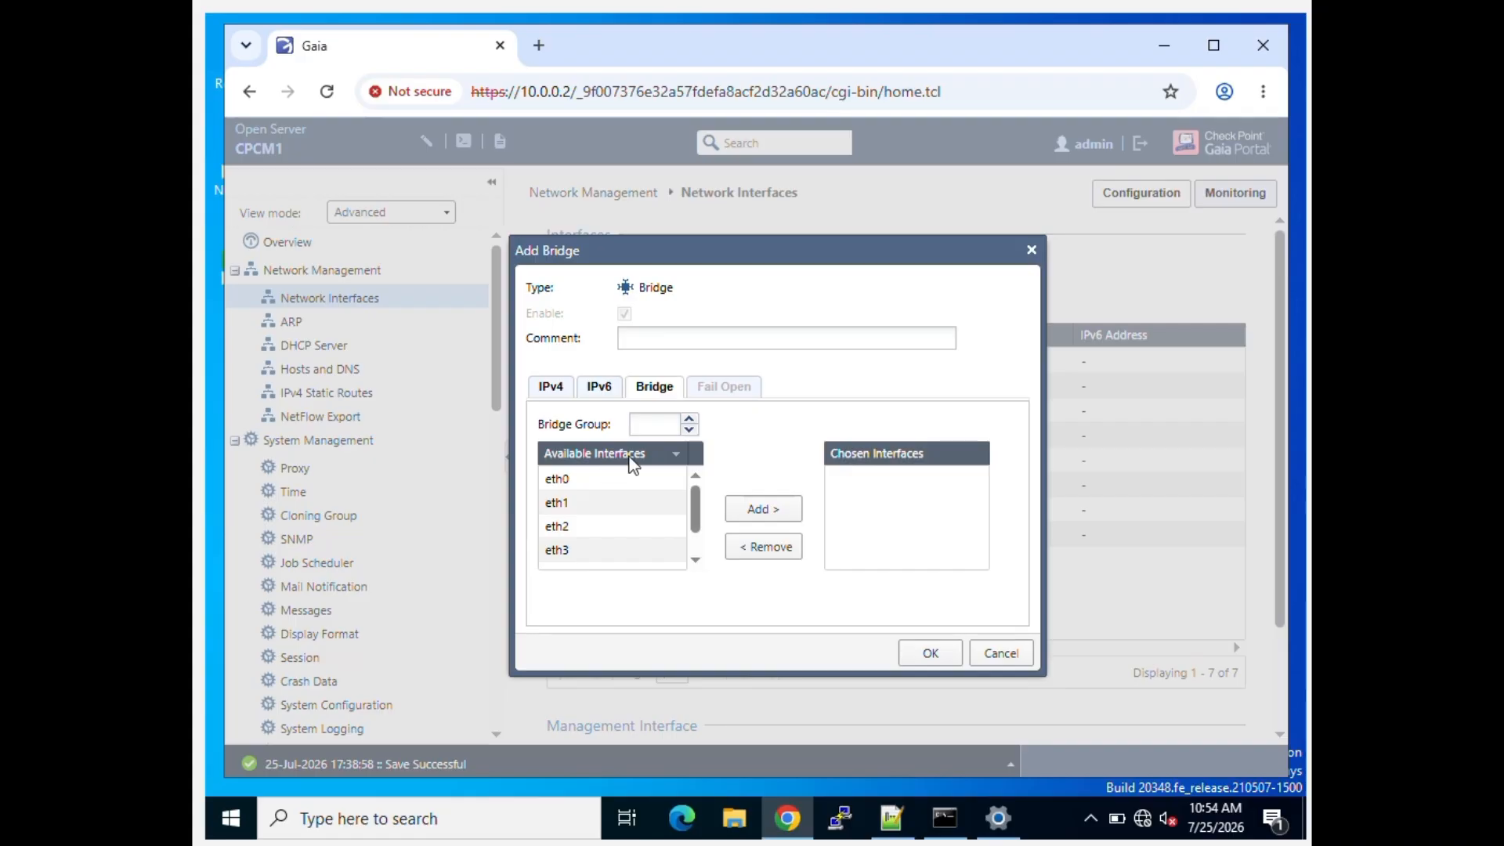
{"action": "left_click", "coordinate": [593, 505]}
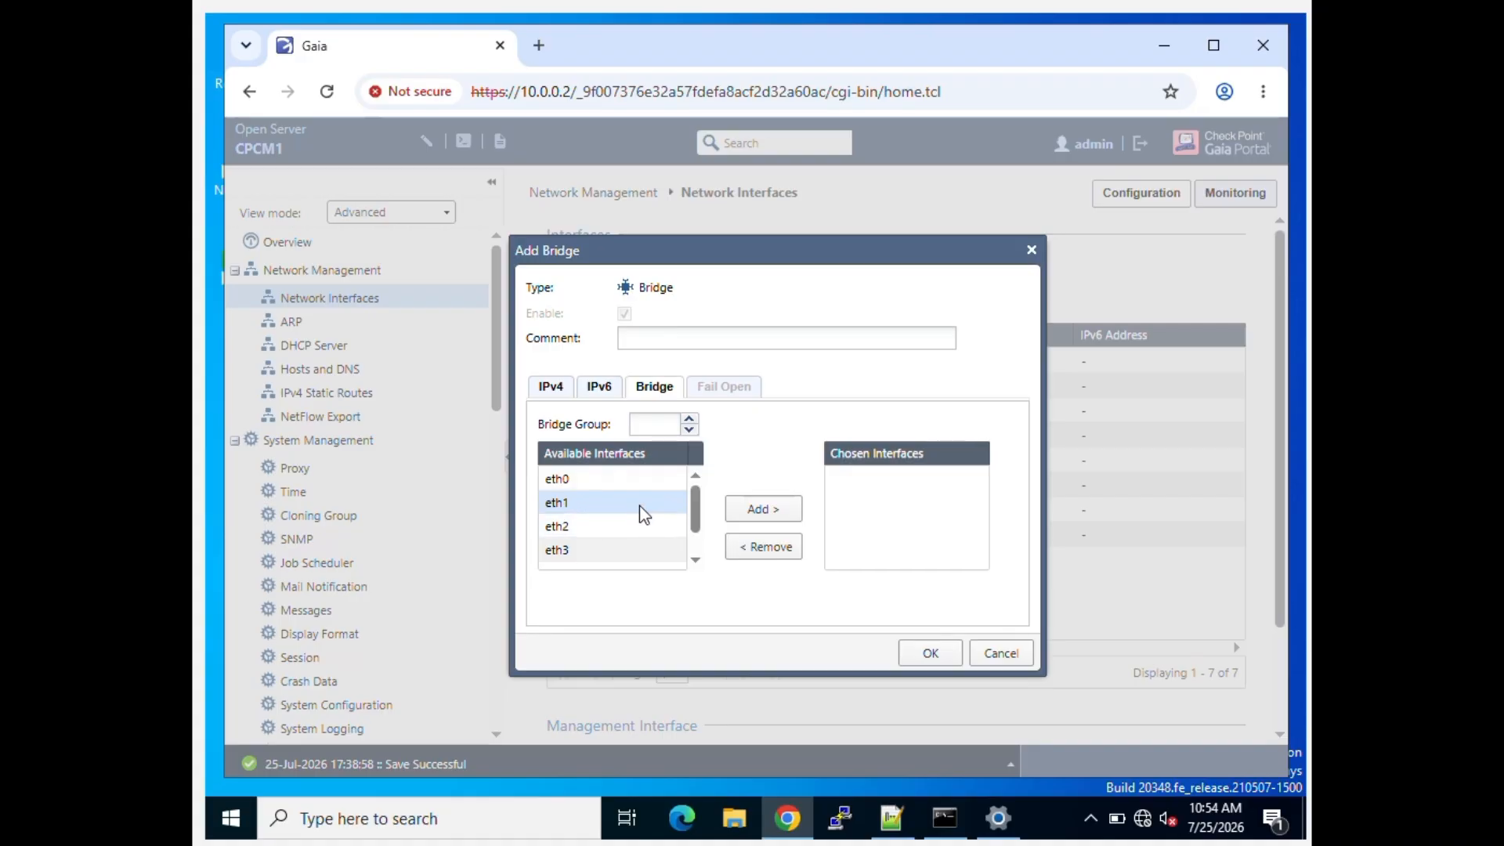
{"action": "left_click", "coordinate": [761, 517]}
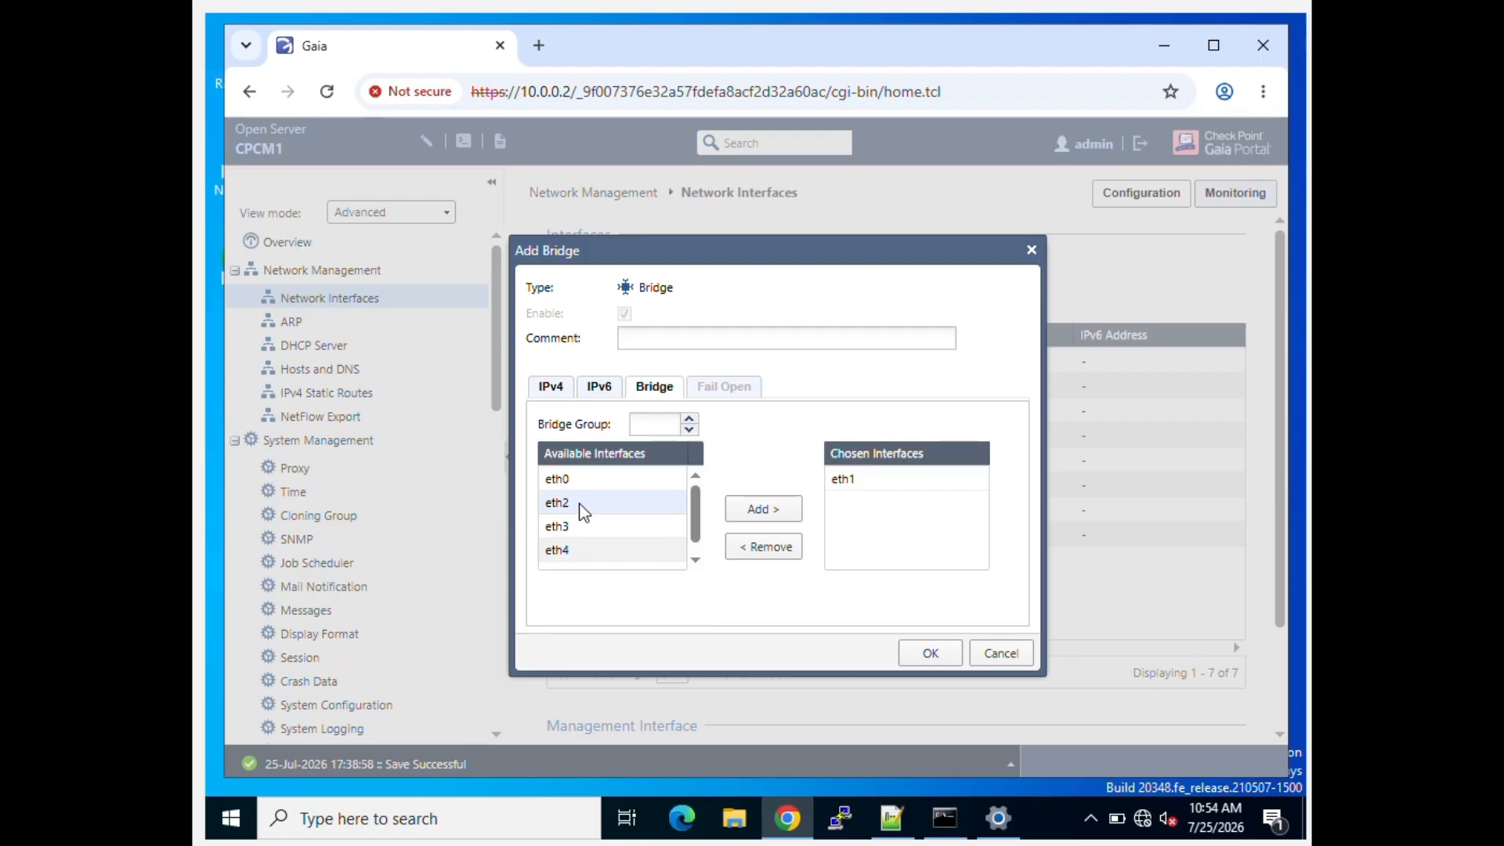
{"action": "left_click", "coordinate": [1001, 653]}
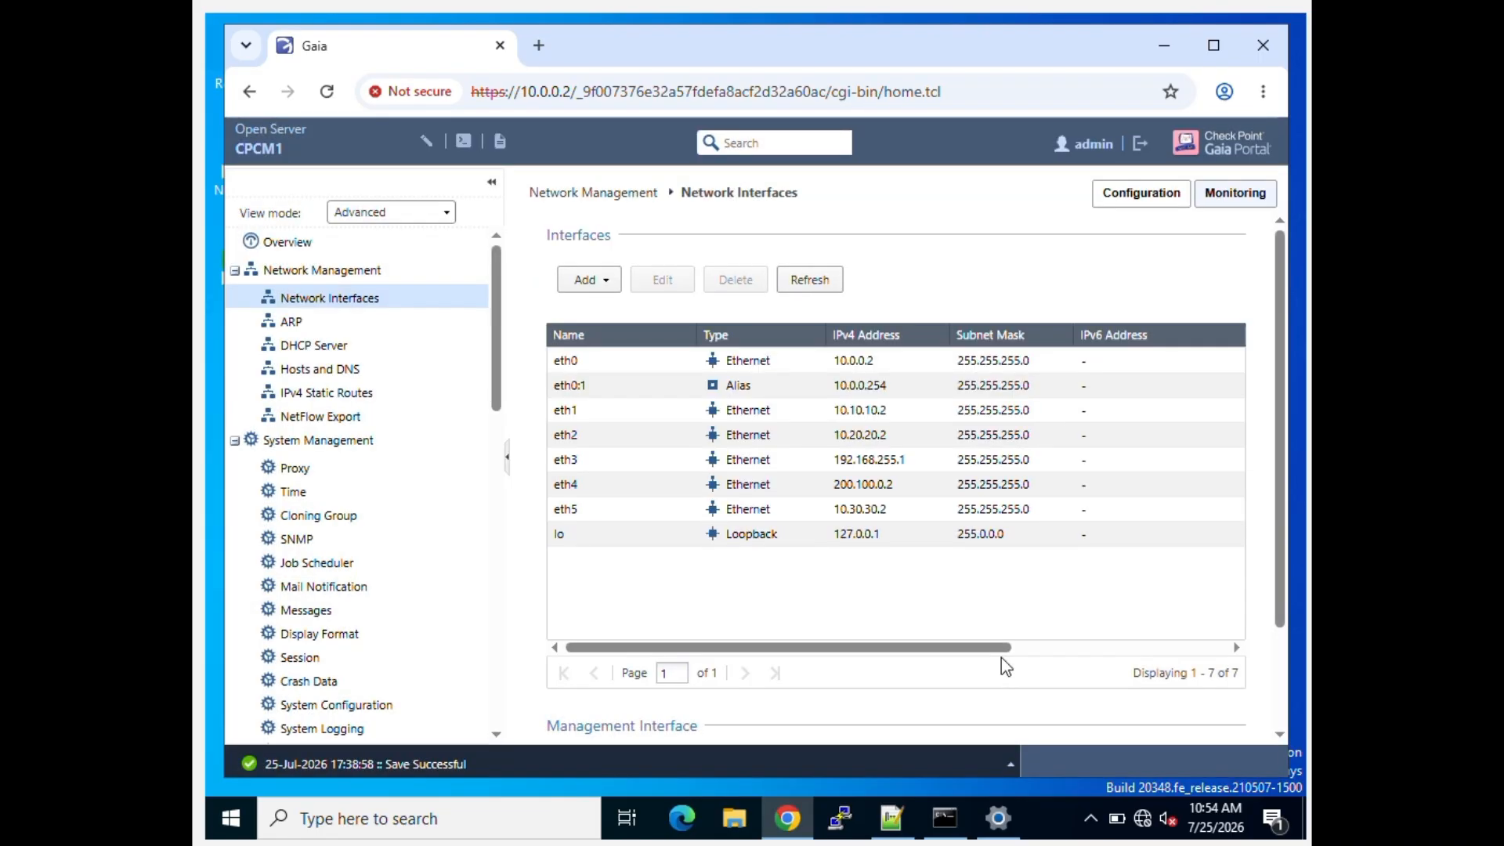
Step: Set the primary DNS server to 10.20.20.10 in the Hosts and DNS settings and apply it
{"action": "left_click", "coordinate": [333, 380]}
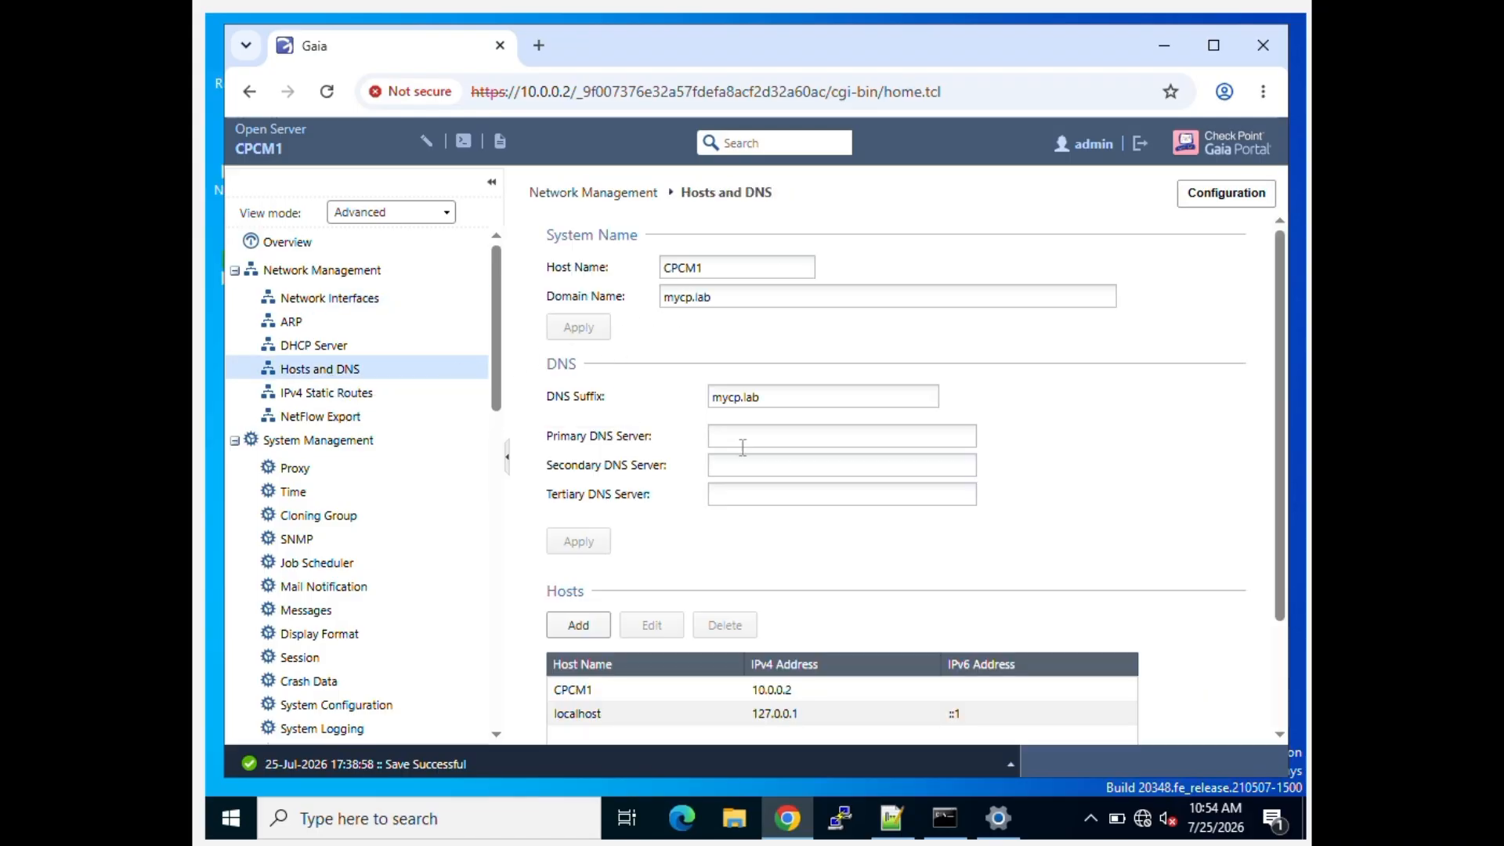
{"action": "scroll", "coordinate": [601, 645], "scroll_direction": "down", "scroll_amount": 2}
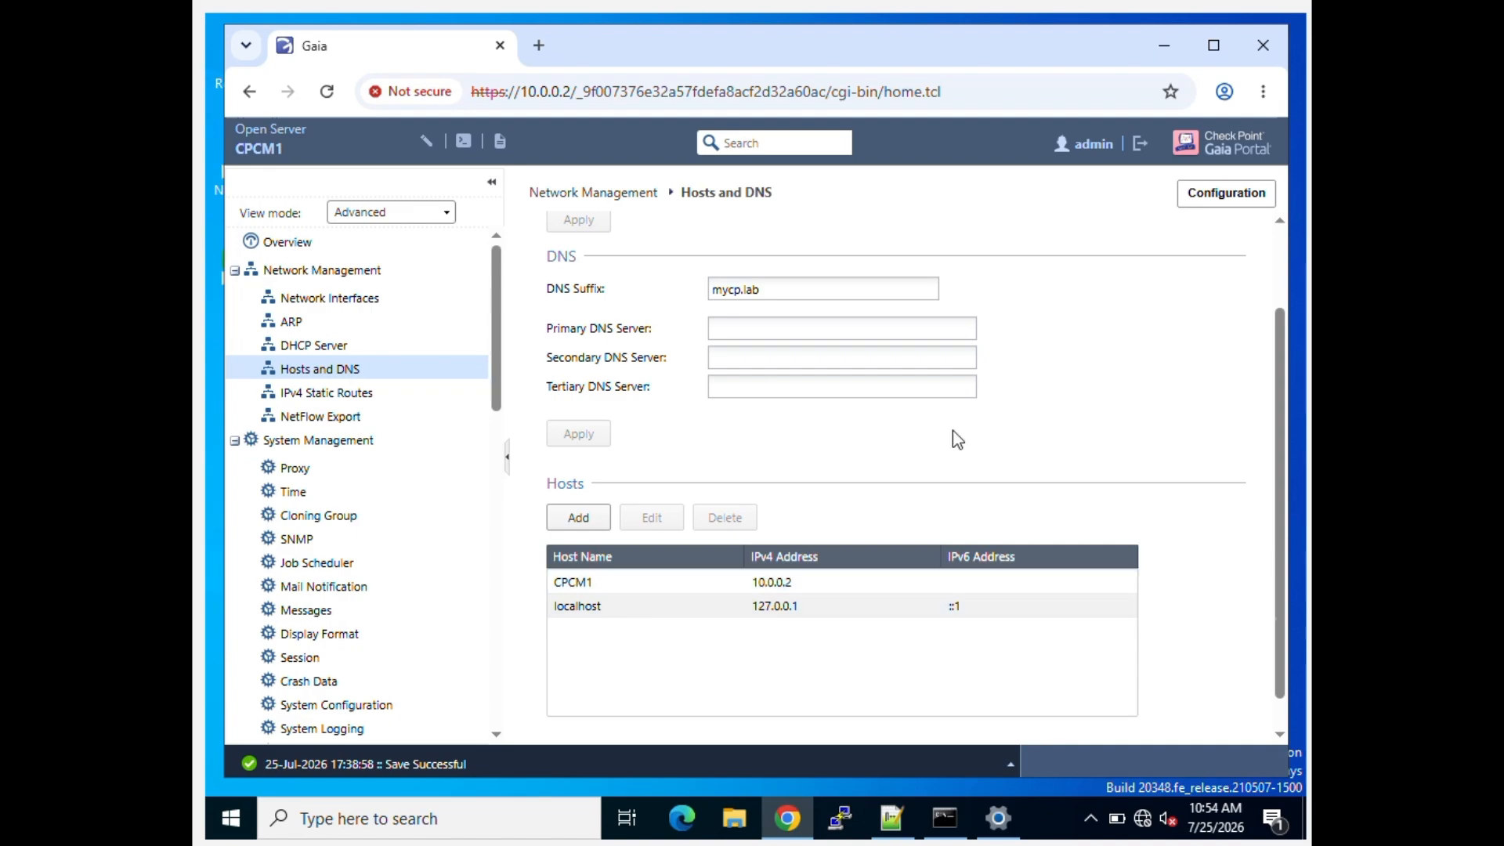
{"action": "scroll", "coordinate": [952, 430], "scroll_direction": "up", "scroll_amount": 2}
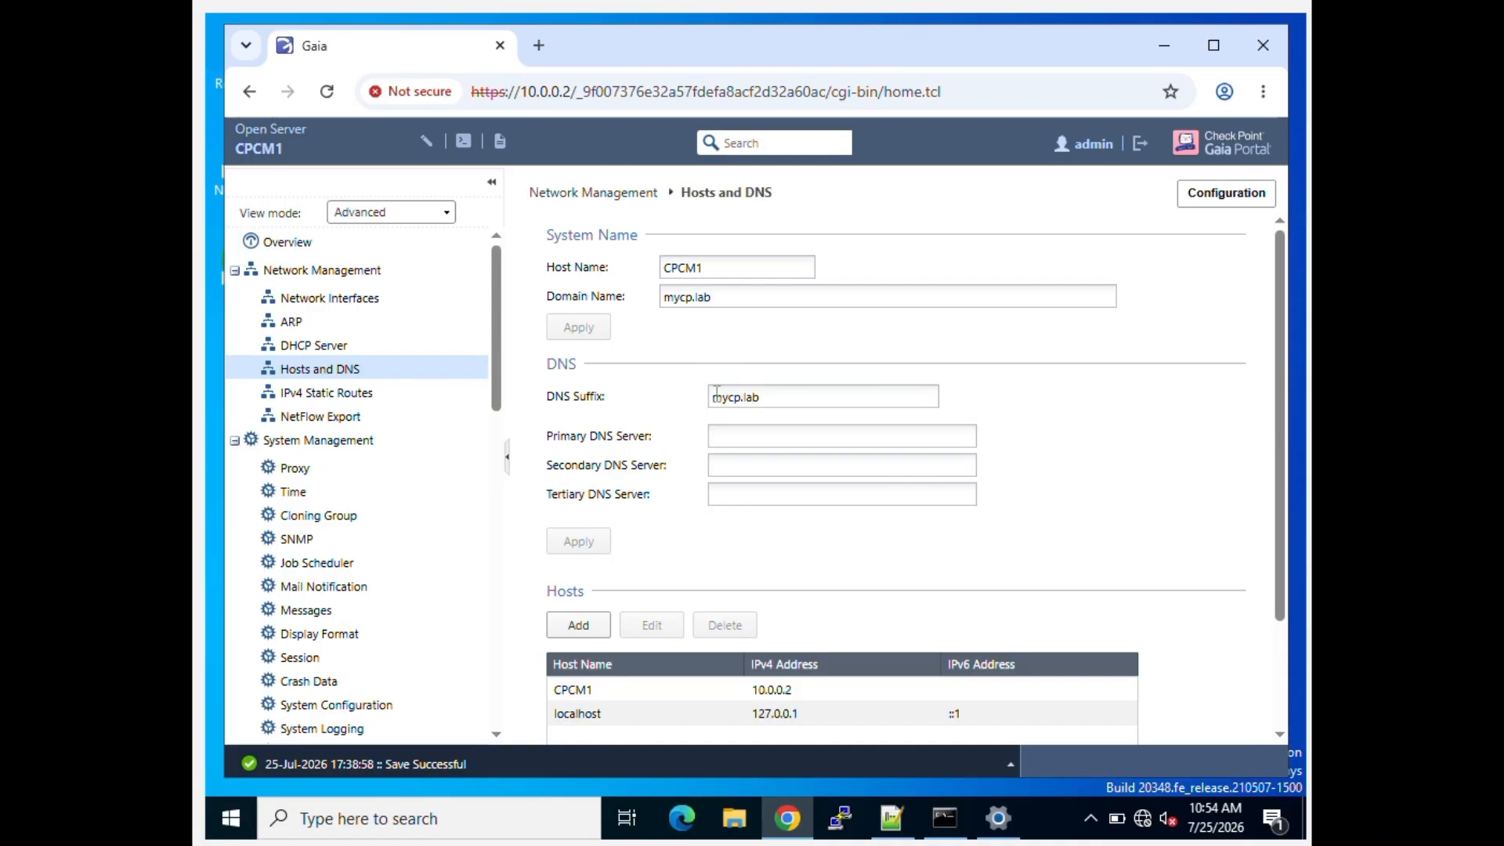
{"action": "left_click", "coordinate": [752, 444]}
{"action": "type", "text": "10.20"}
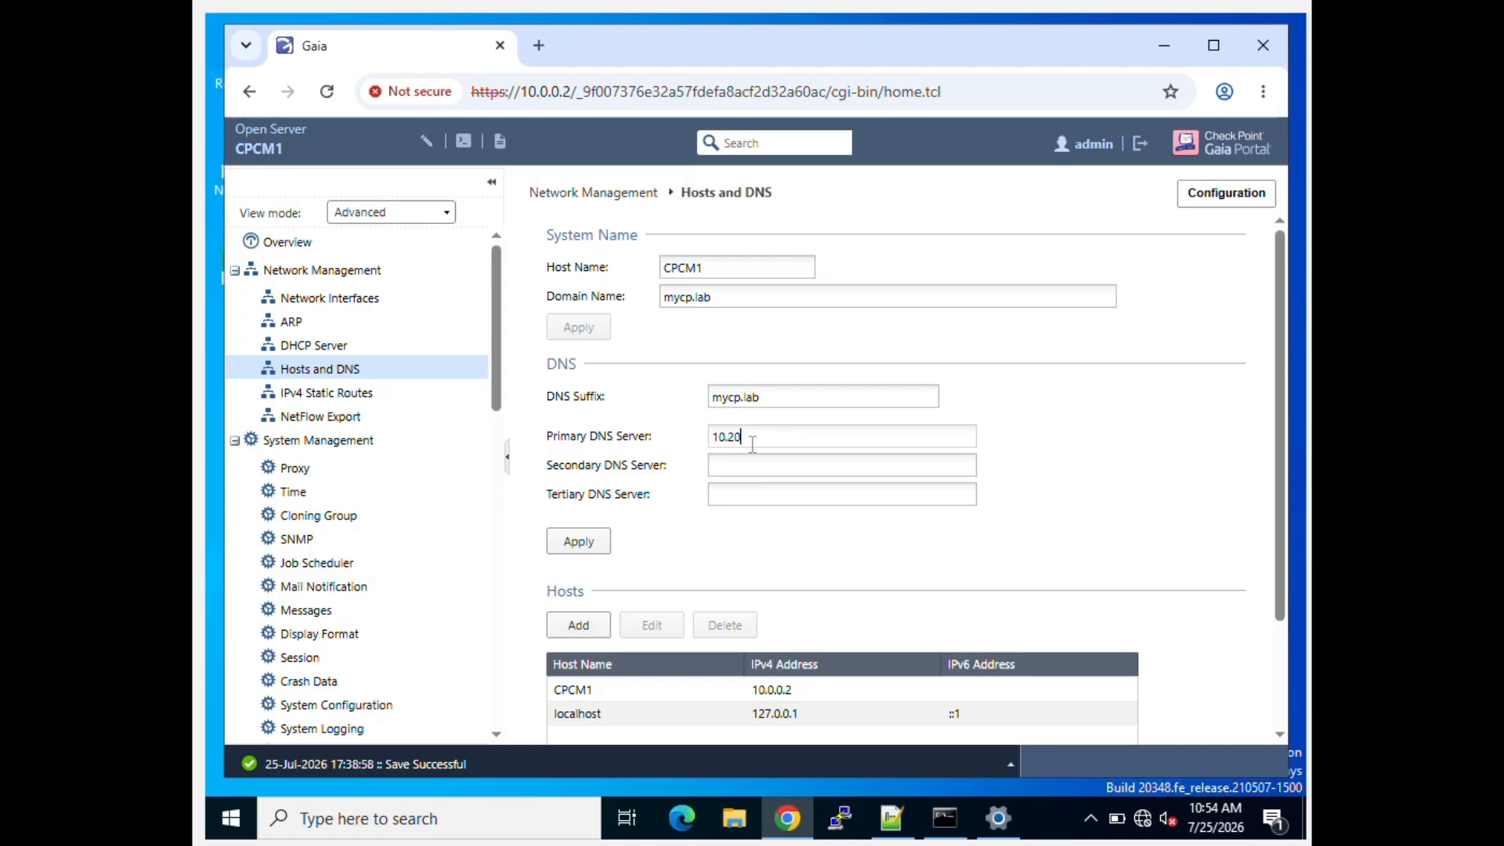
{"action": "type", "text": ".20.10"}
{"action": "left_click", "coordinate": [567, 552]}
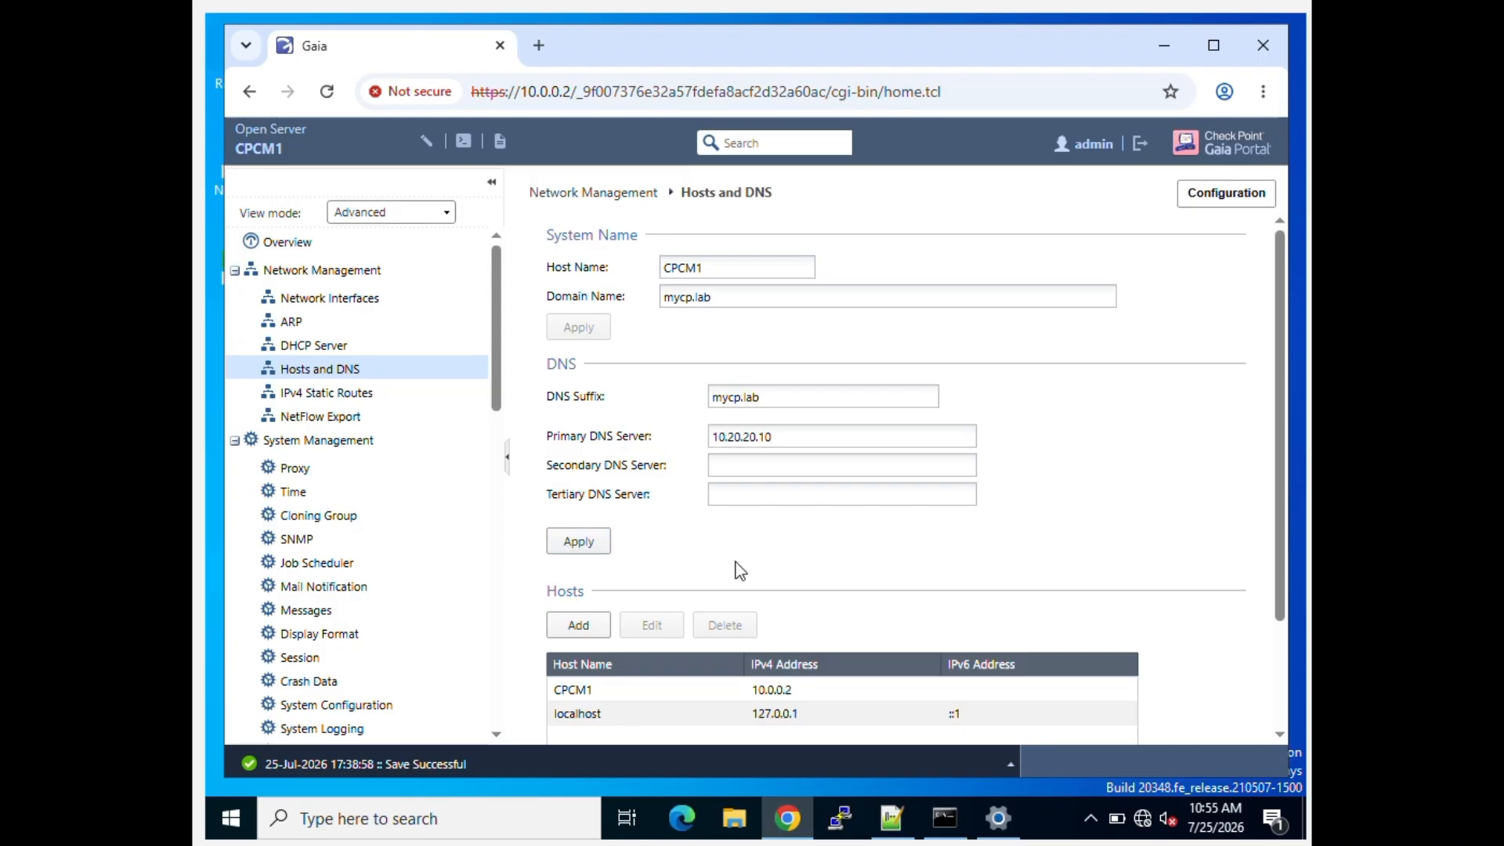
Step: Add a host entry named CPCM2 with the IPv4 address 10.0.0.3
{"action": "scroll", "coordinate": [740, 570], "scroll_direction": "down", "scroll_amount": 1}
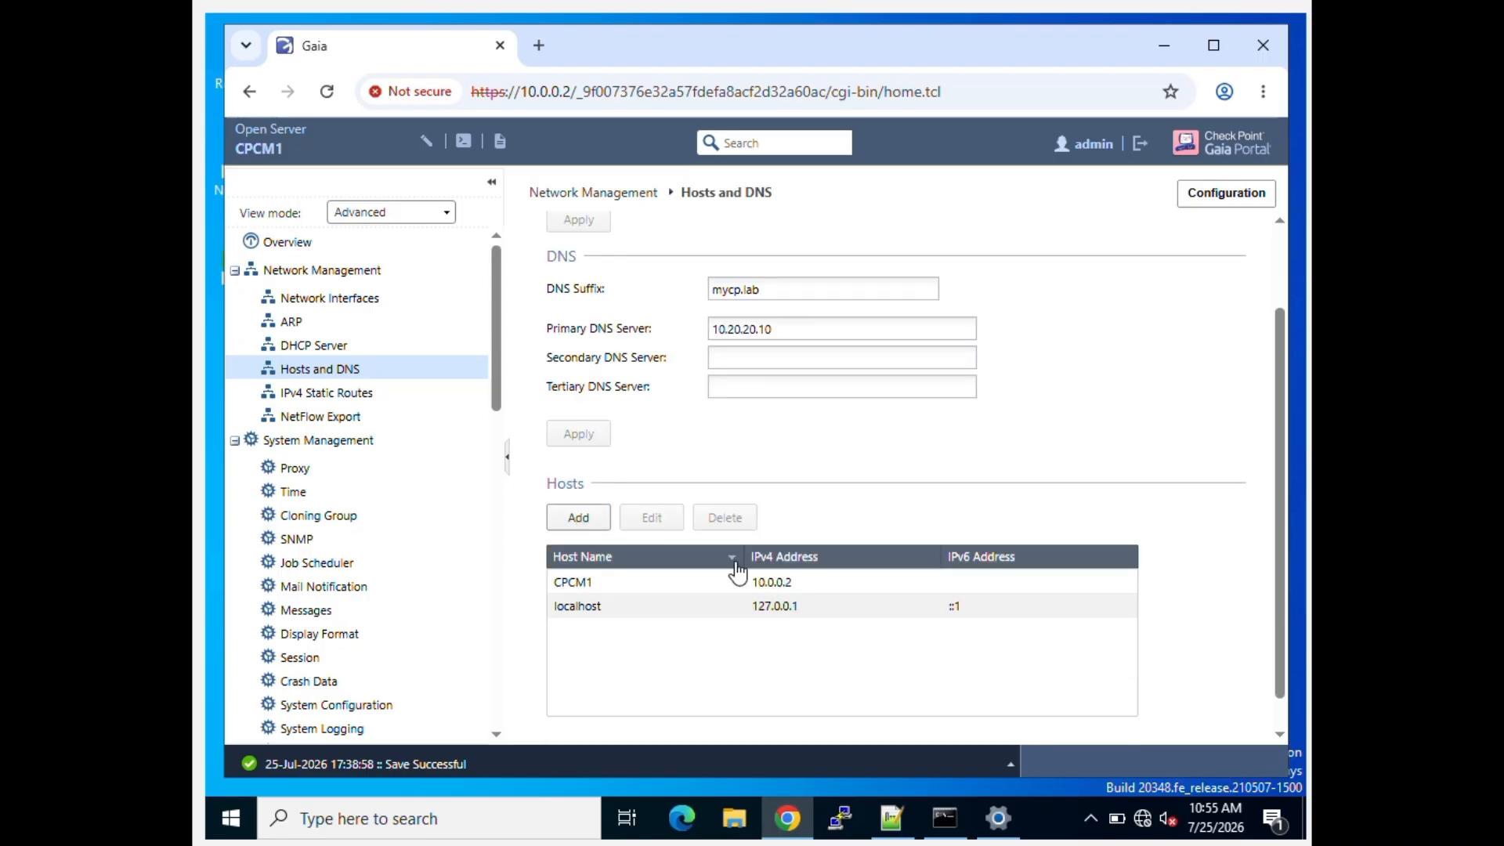
{"action": "left_click", "coordinate": [577, 520]}
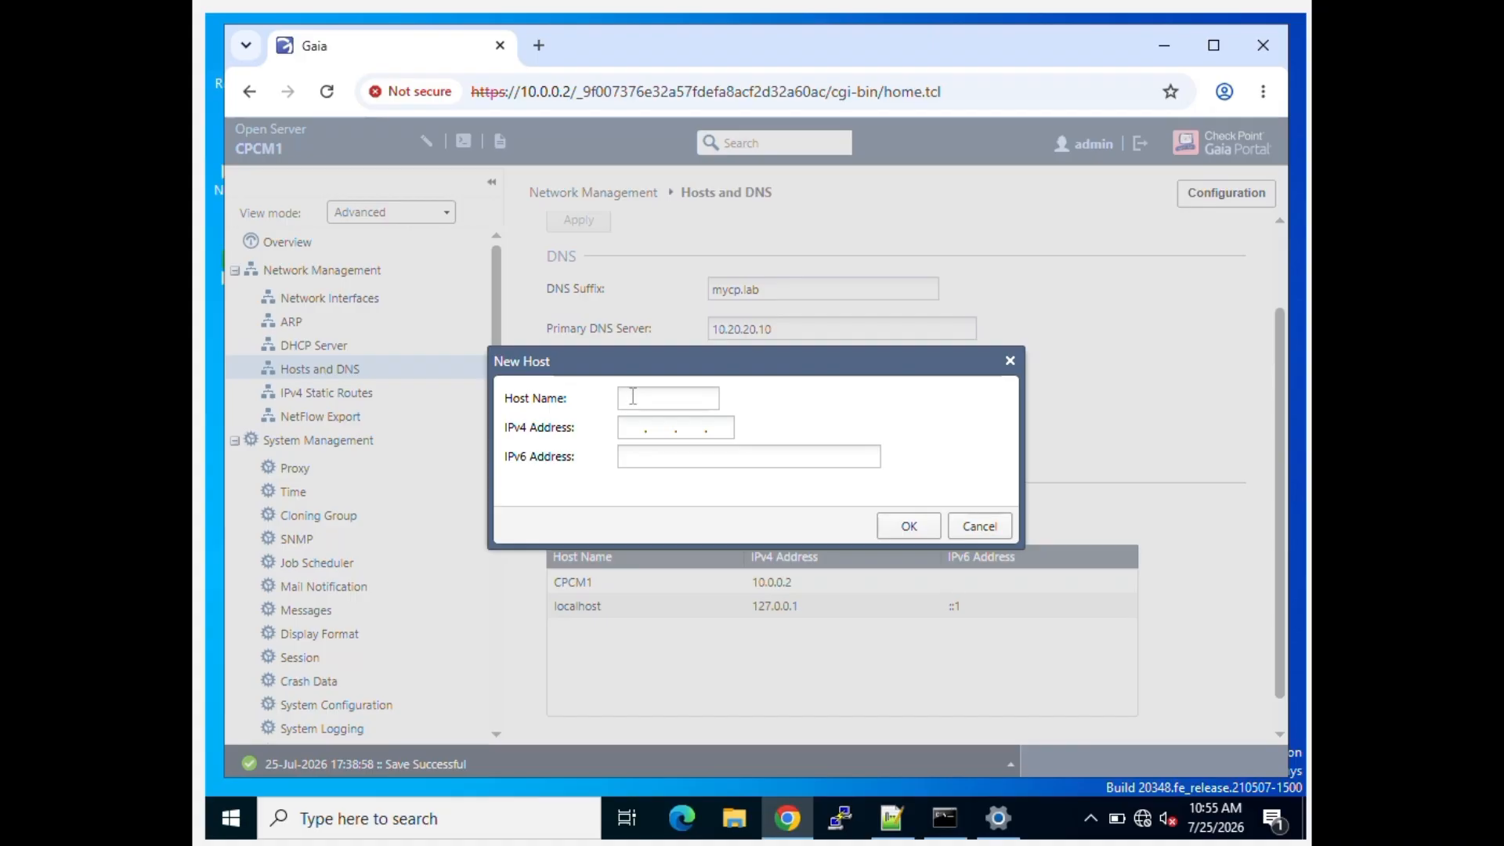
{"action": "type", "text": "CPCM2"}
{"action": "left_click", "coordinate": [625, 435]}
{"action": "type", "text": "10.0.0.3"}
{"action": "left_click", "coordinate": [902, 540]}
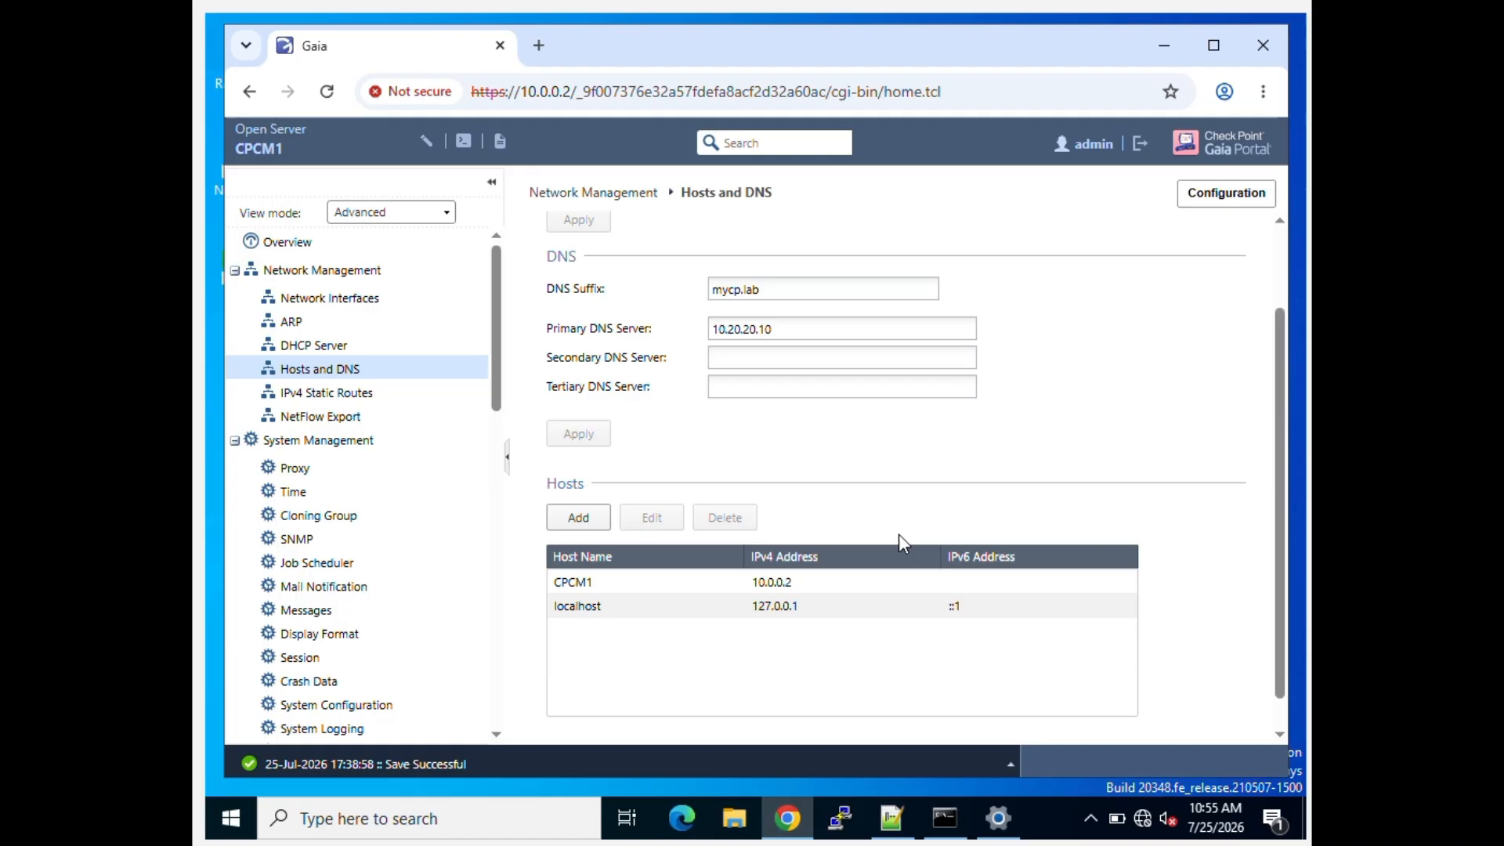
Step: Add a host entry named CPSMS with the IPv4 address 10.0.0.10
{"action": "left_click", "coordinate": [587, 523]}
{"action": "left_click", "coordinate": [632, 400]}
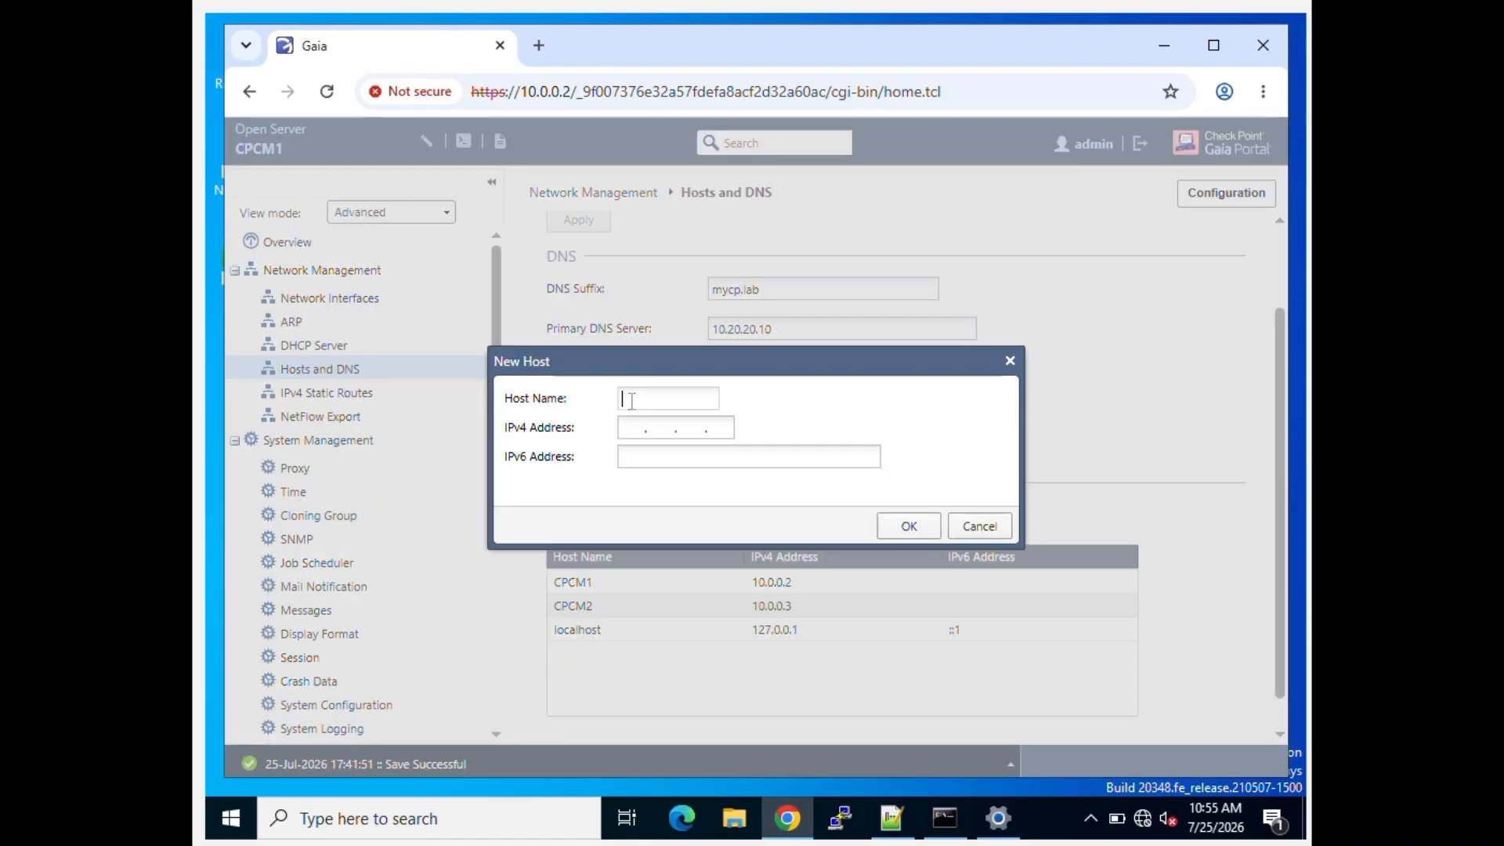
{"action": "type", "text": "CPSMS"}
{"action": "left_click", "coordinate": [633, 429]}
{"action": "type", "text": "10.0.0.10"}
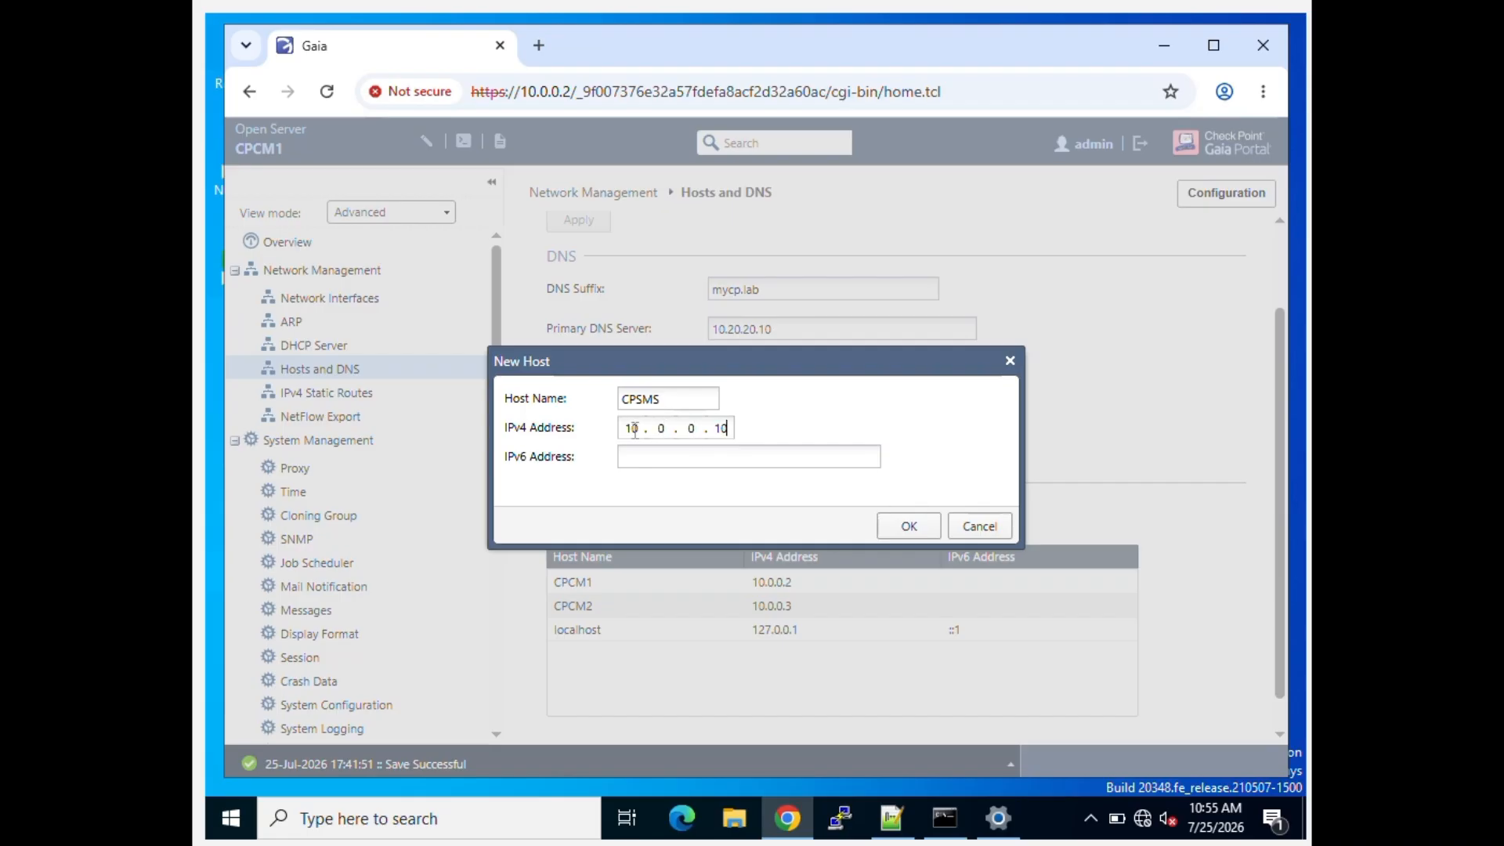
{"action": "left_click", "coordinate": [893, 527]}
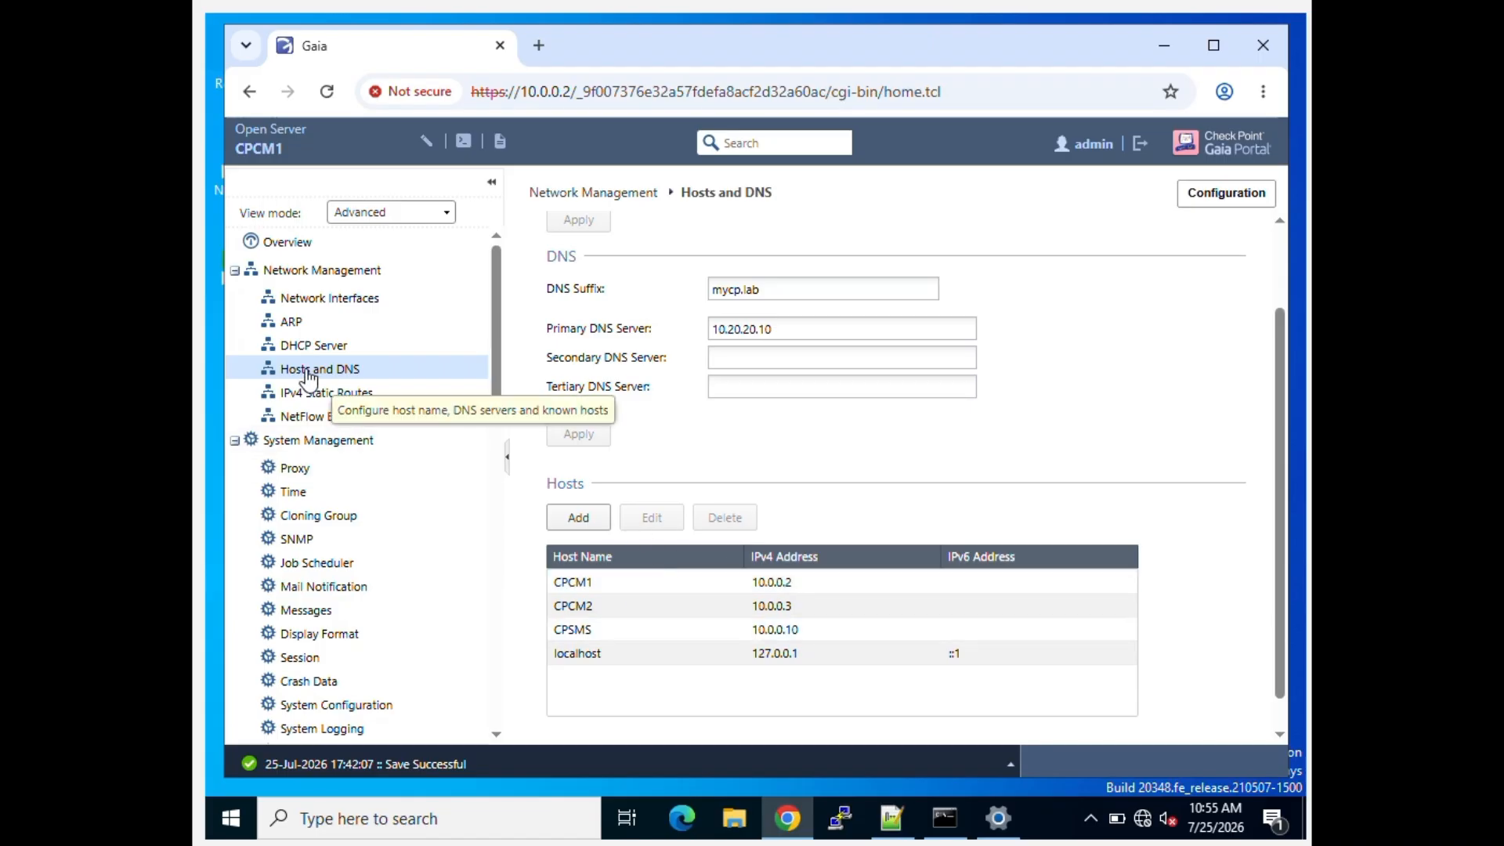
Step: Start a new IPv4 static route to 200.100.0.254 with subnet mask 255.255.255.255, keeping the Normal next hop type
{"action": "left_click", "coordinate": [385, 403]}
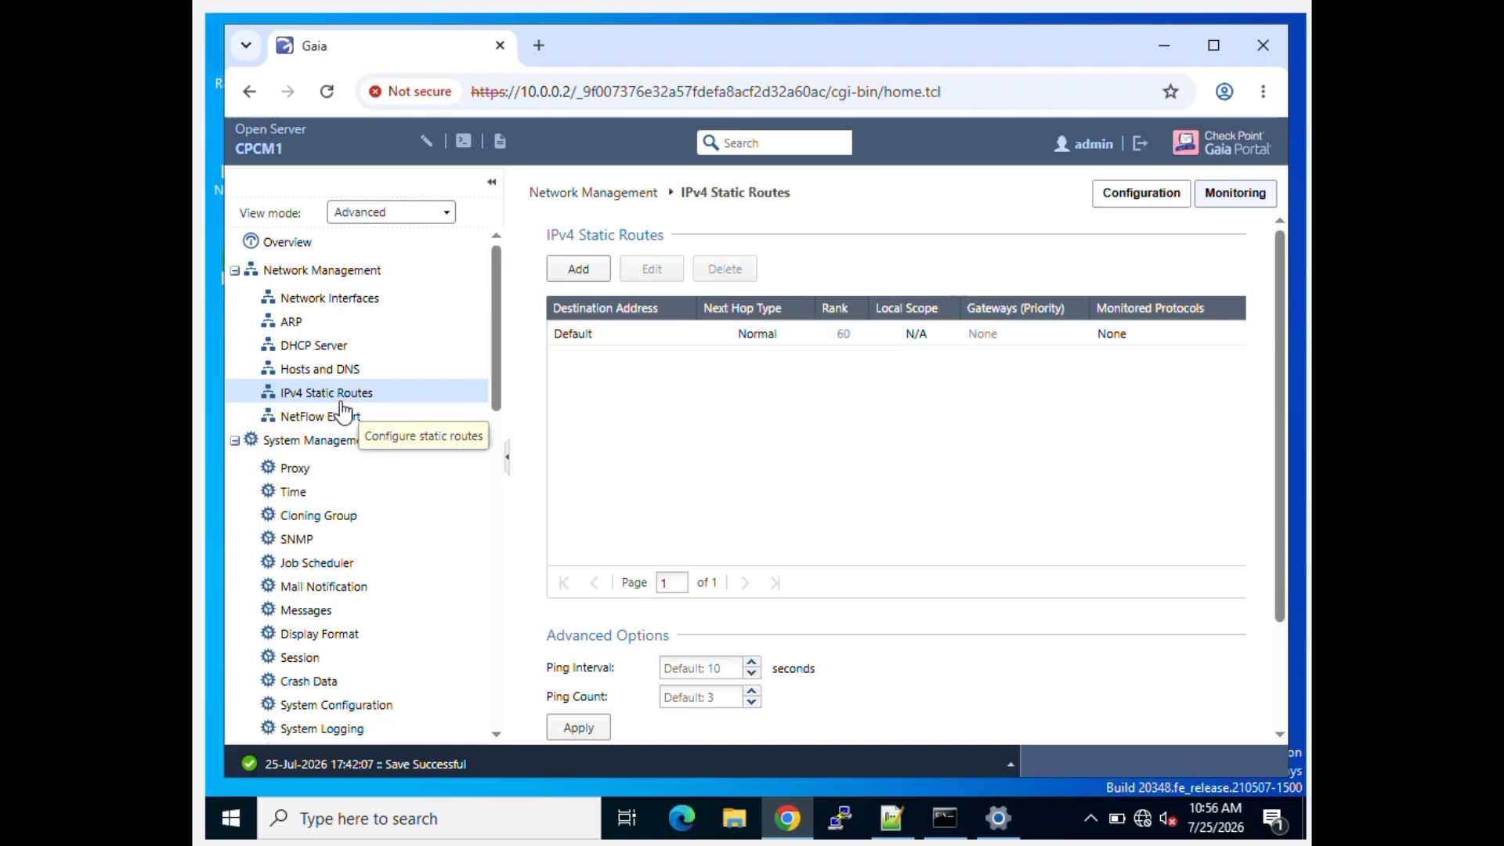
{"action": "left_click", "coordinate": [578, 269]}
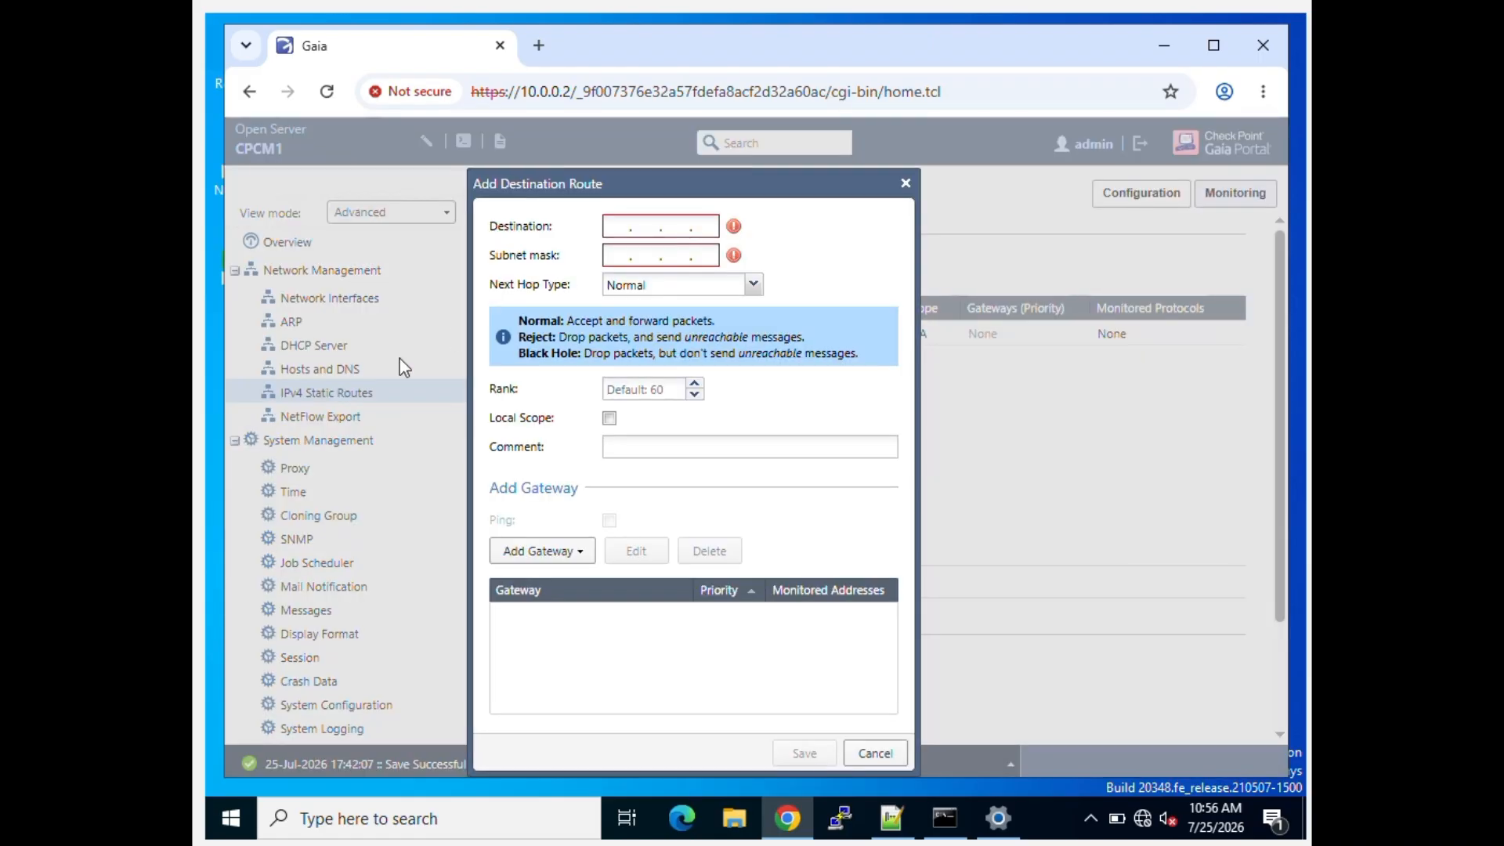
{"action": "left_click", "coordinate": [625, 226]}
{"action": "type", "text": "200.100.0.254"}
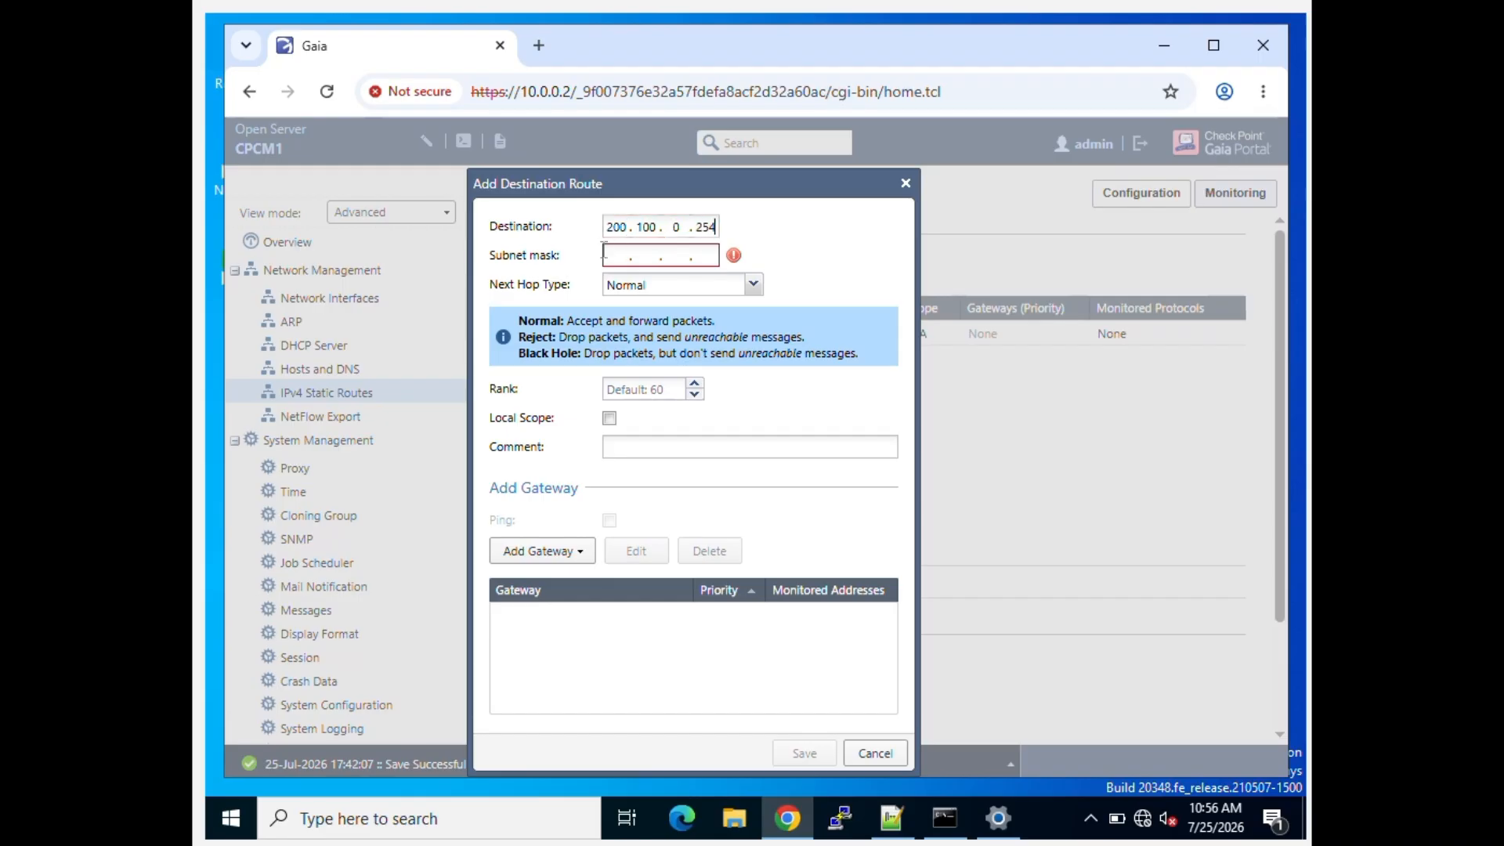
{"action": "mouse_move", "coordinate": [615, 255]}
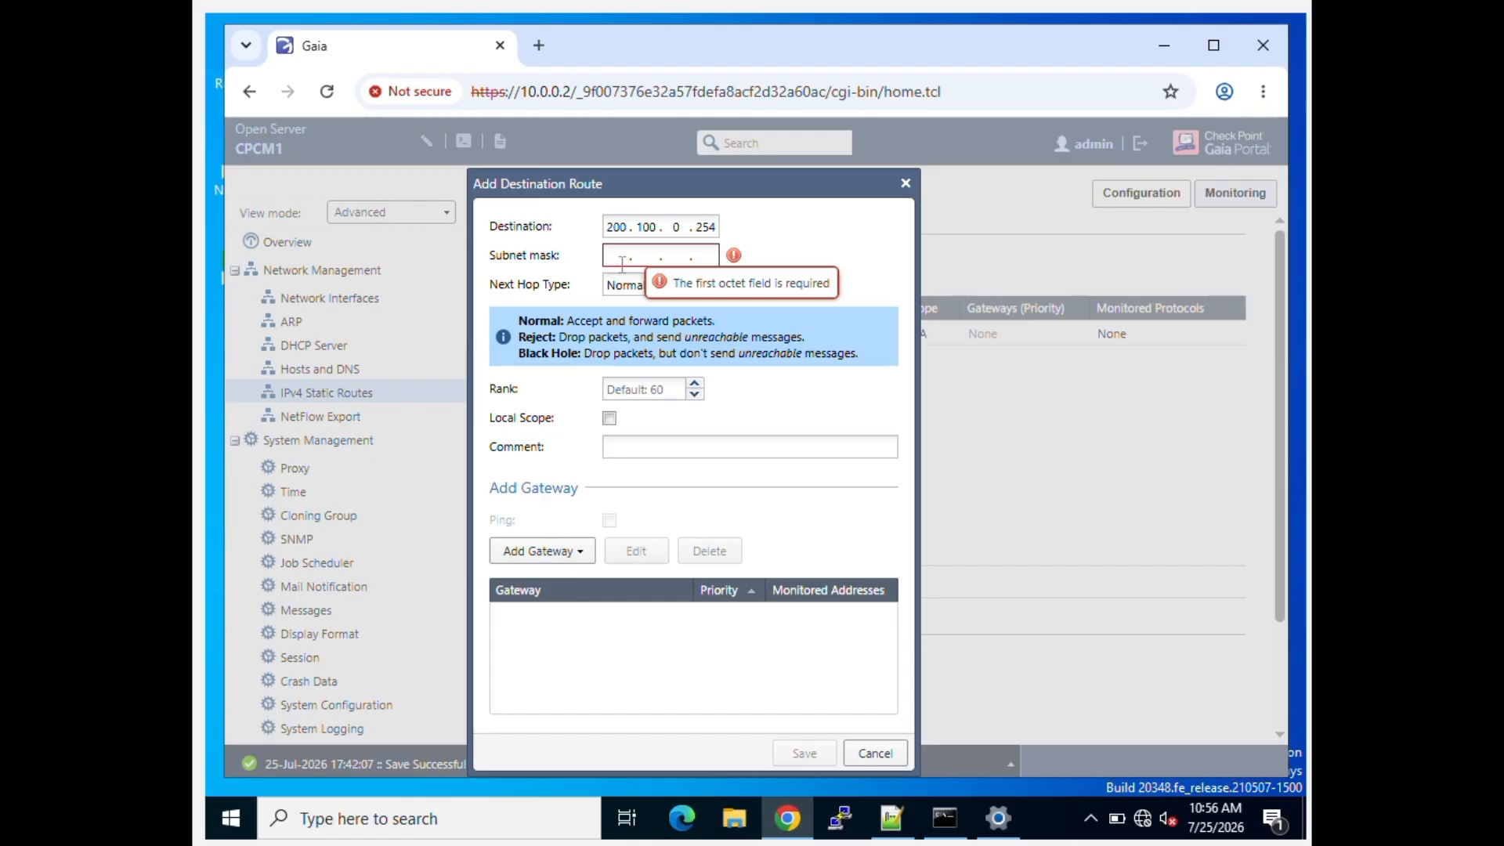
{"action": "type", "text": "255 . 255 . 255 . "}
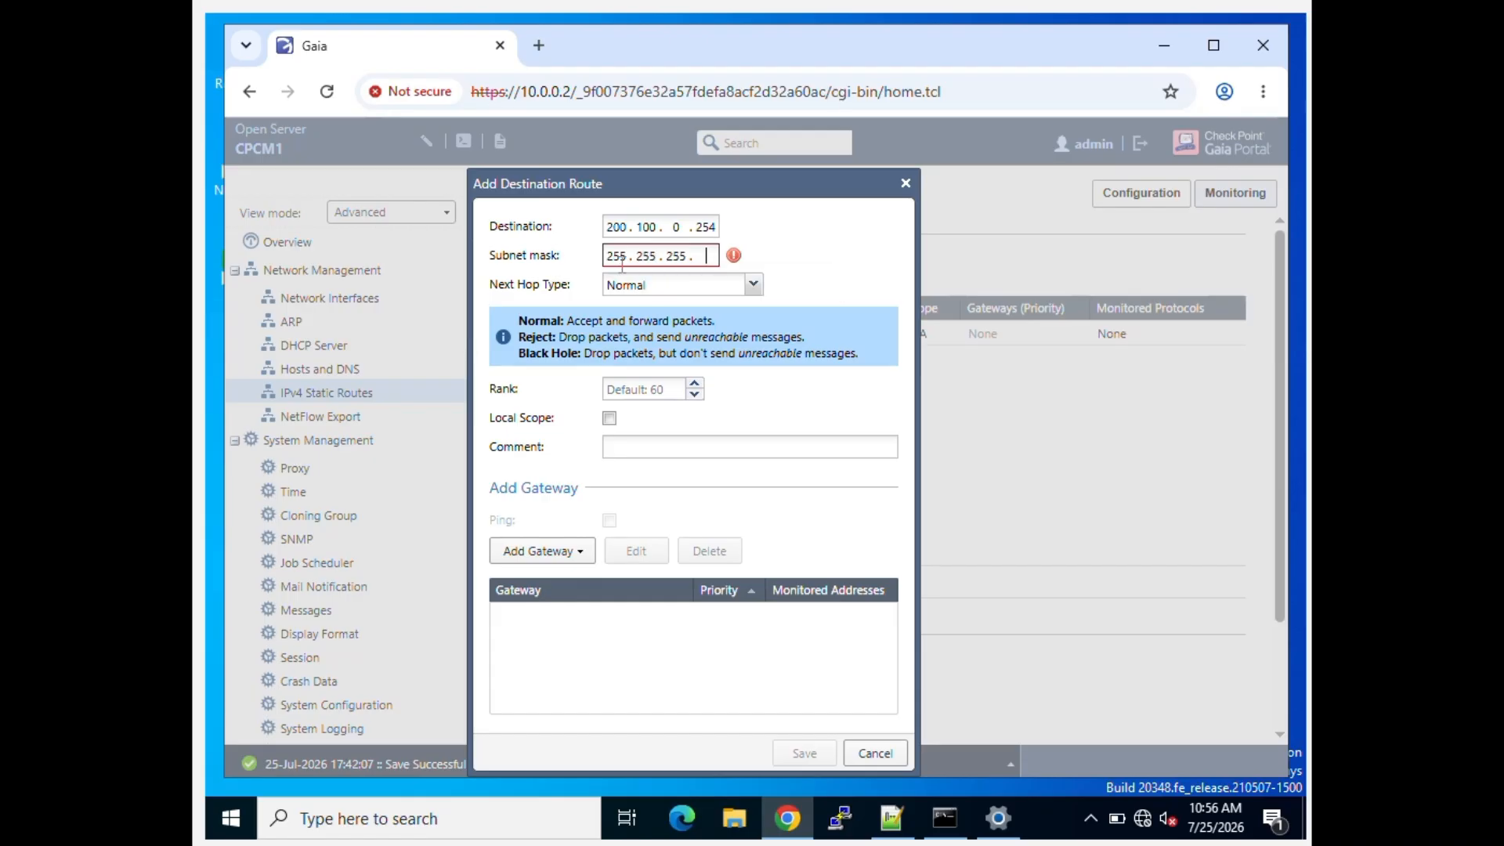
{"action": "type", "text": "255"}
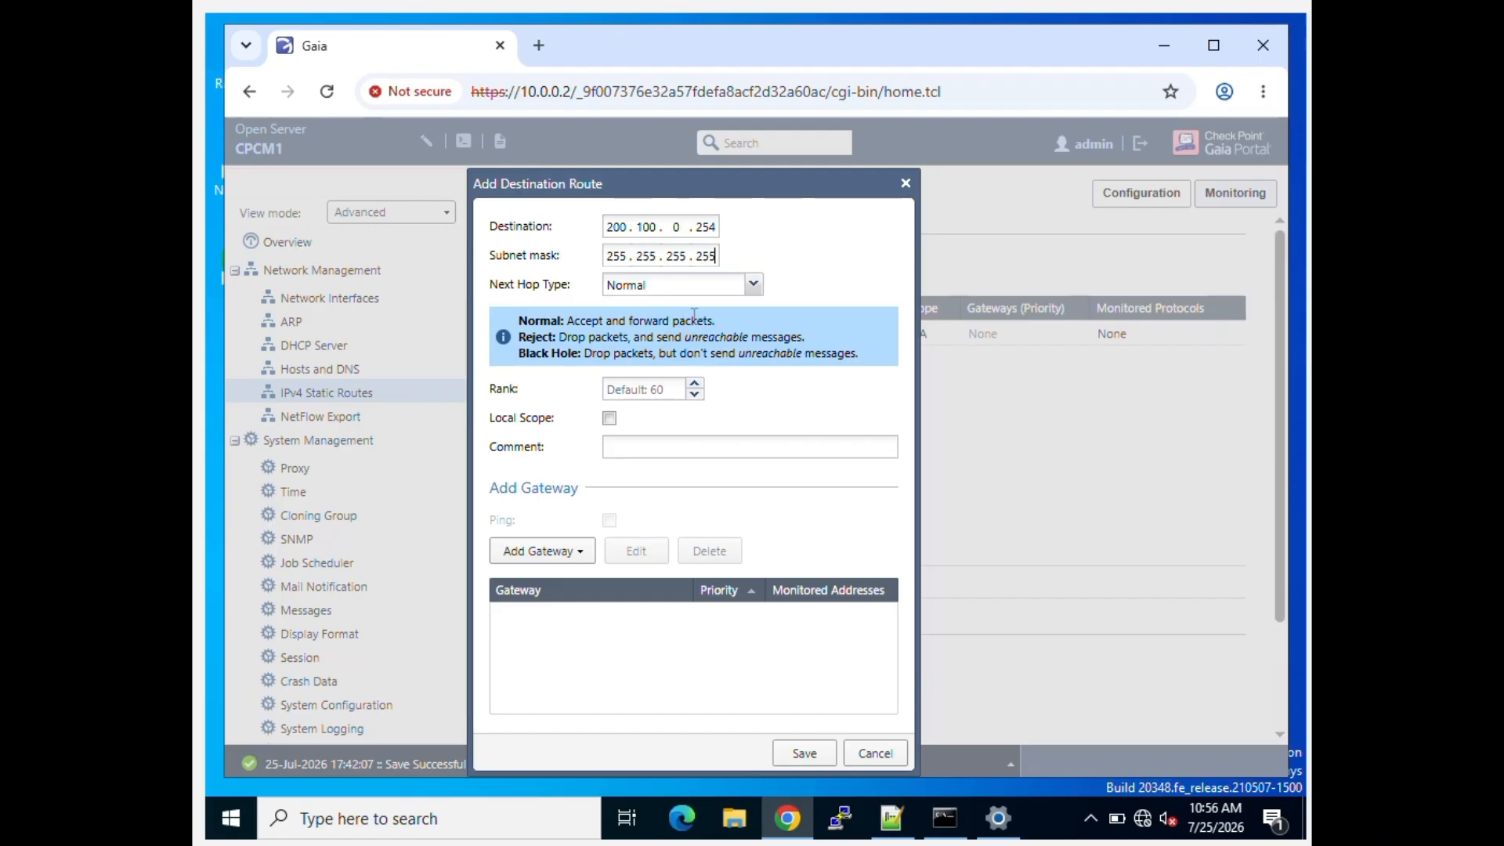
{"action": "left_click", "coordinate": [752, 284]}
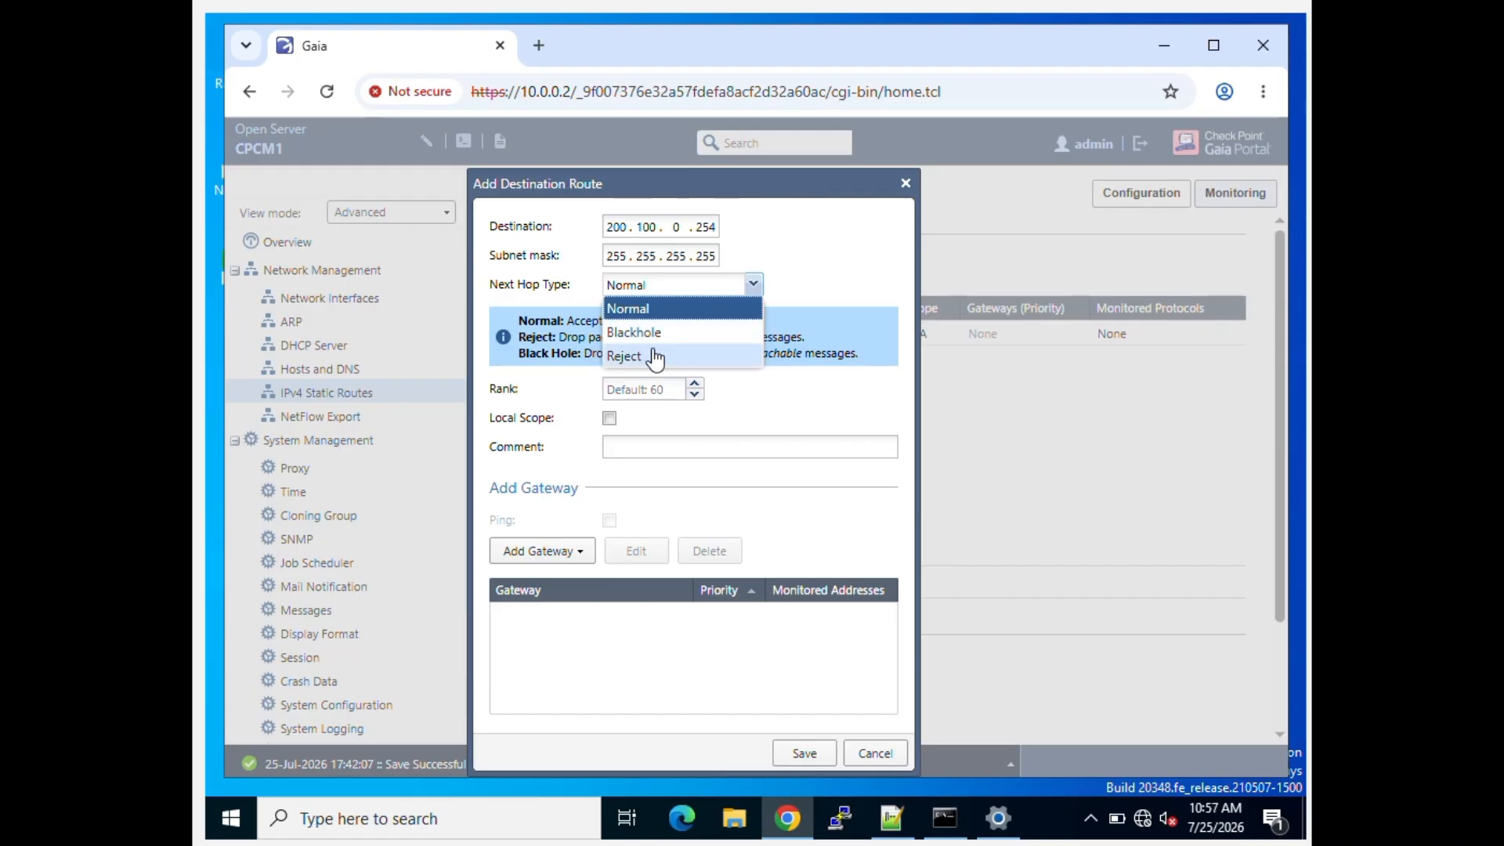
{"action": "left_click", "coordinate": [780, 280]}
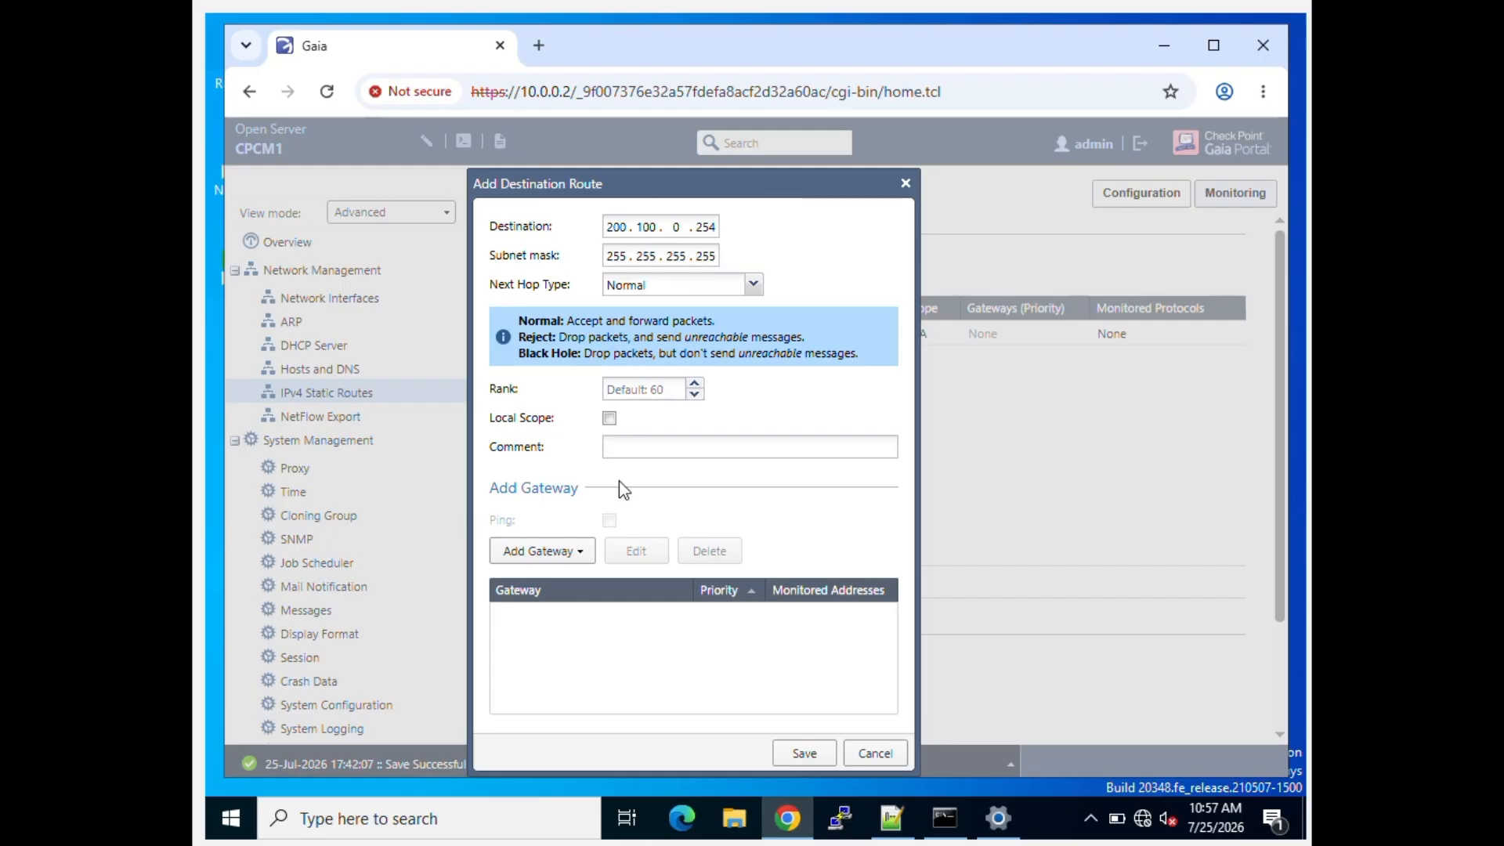
Step: Give the new route the IP address gateway 200.100.0.254 without any monitored address, and save the route
{"action": "left_click", "coordinate": [553, 557]}
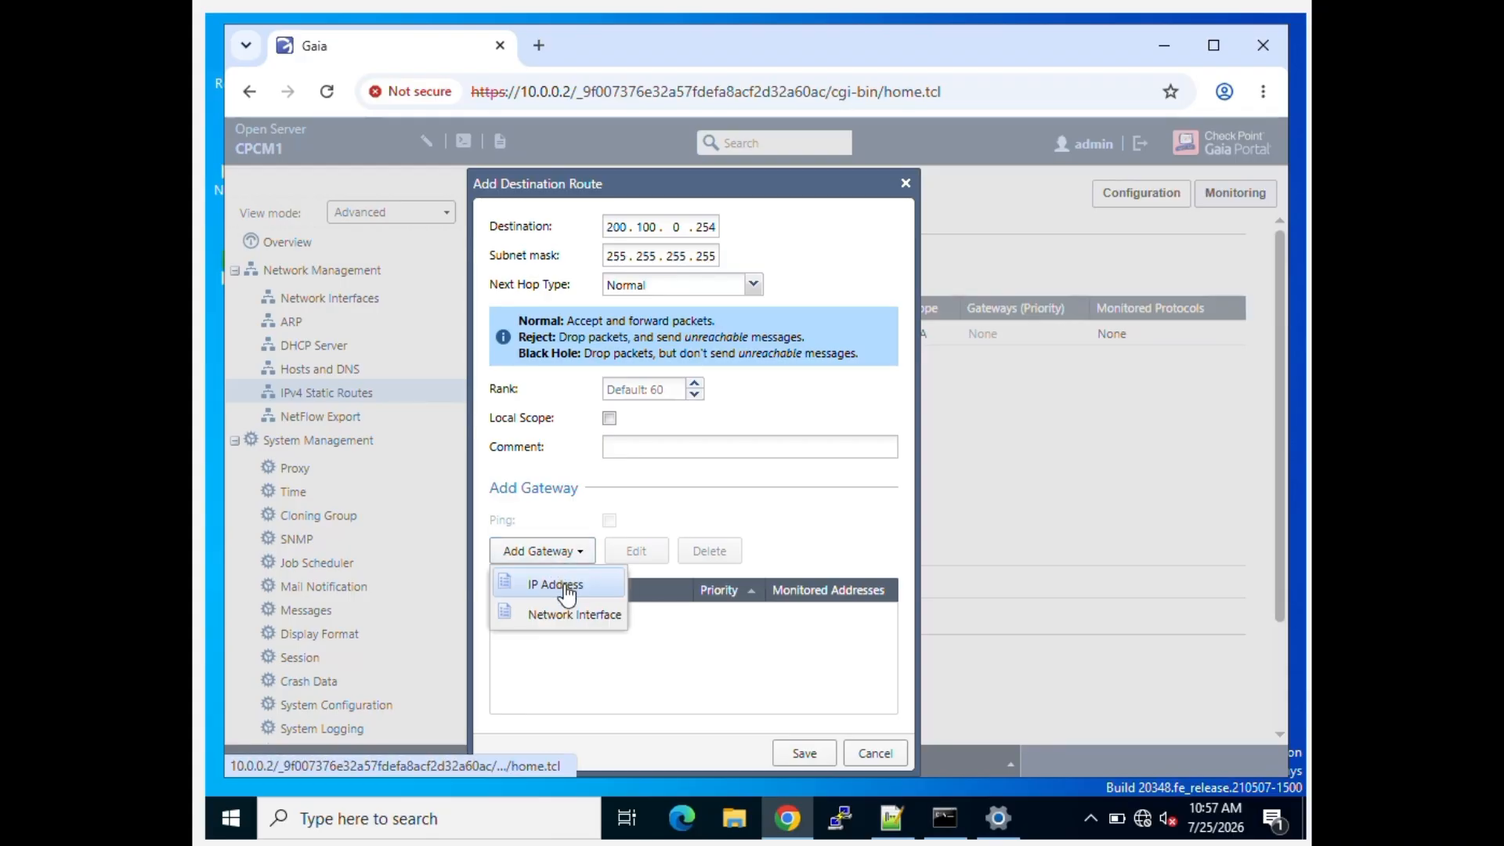
{"action": "left_click", "coordinate": [566, 588]}
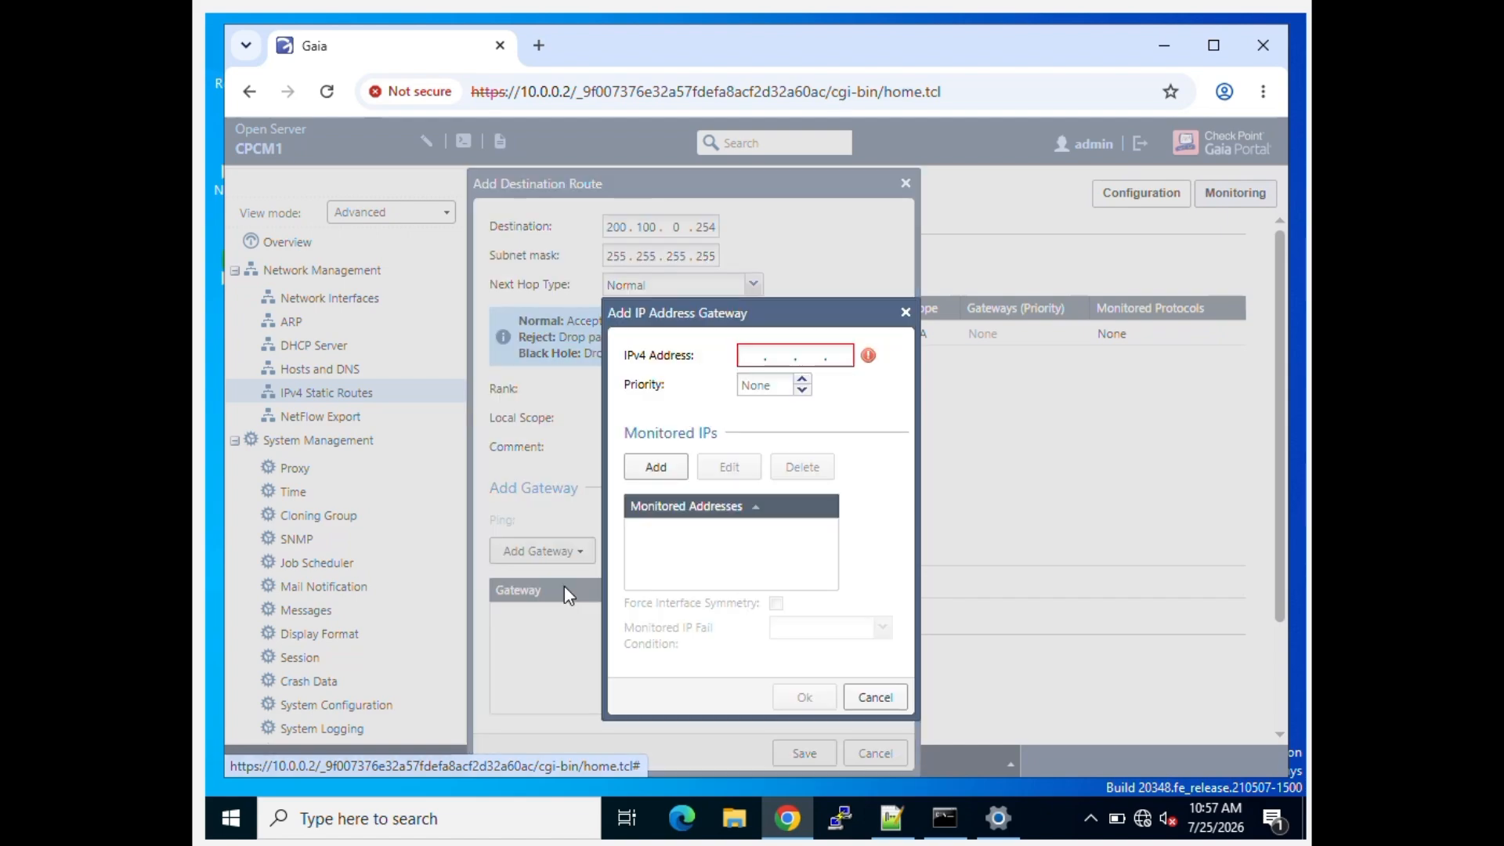
{"action": "left_click", "coordinate": [753, 357]}
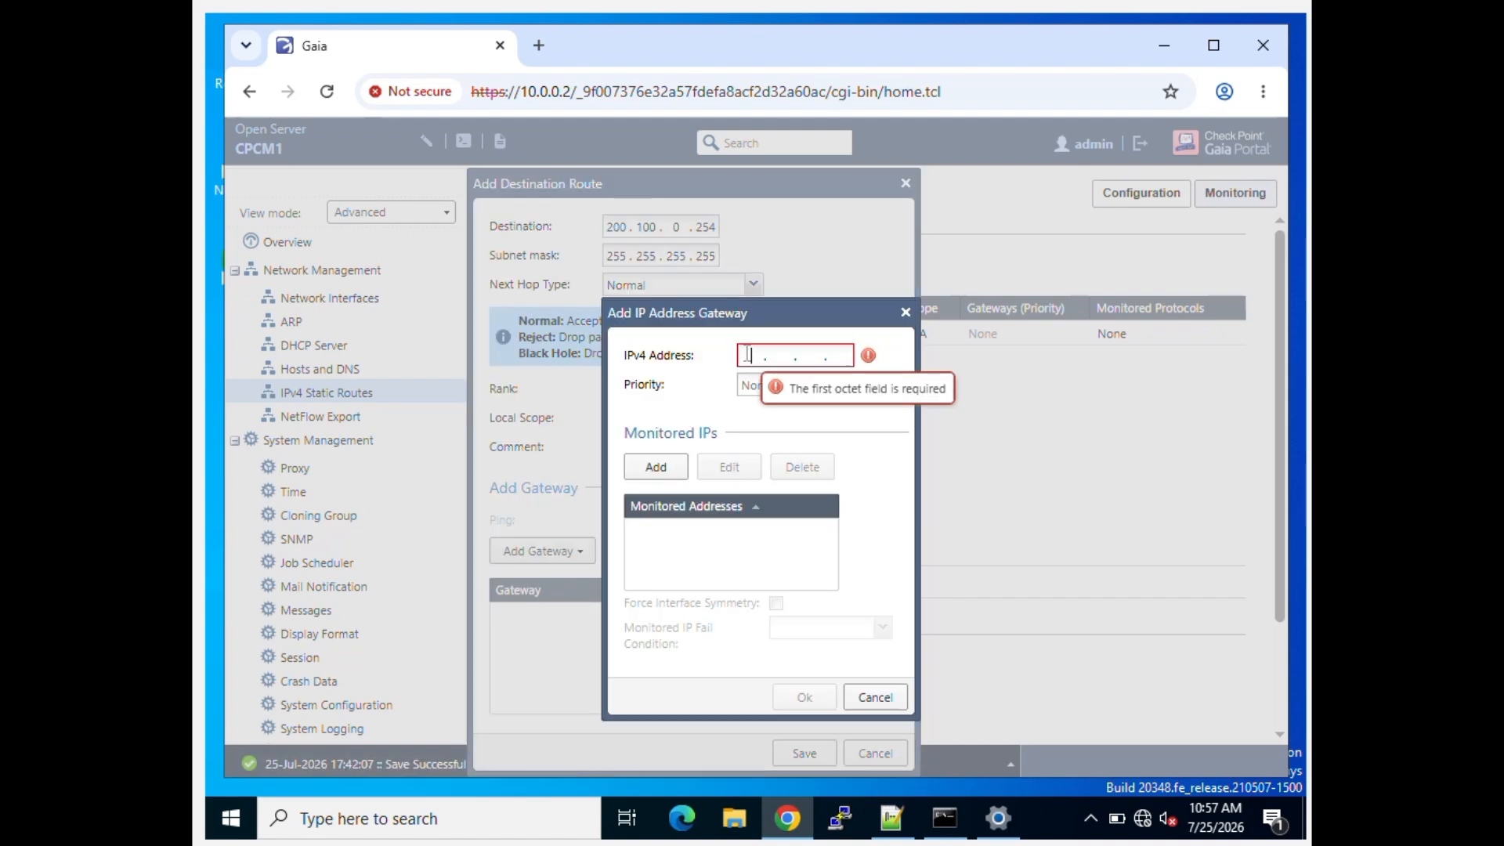
{"action": "type", "text": "200 . 100 . 0 . 254"}
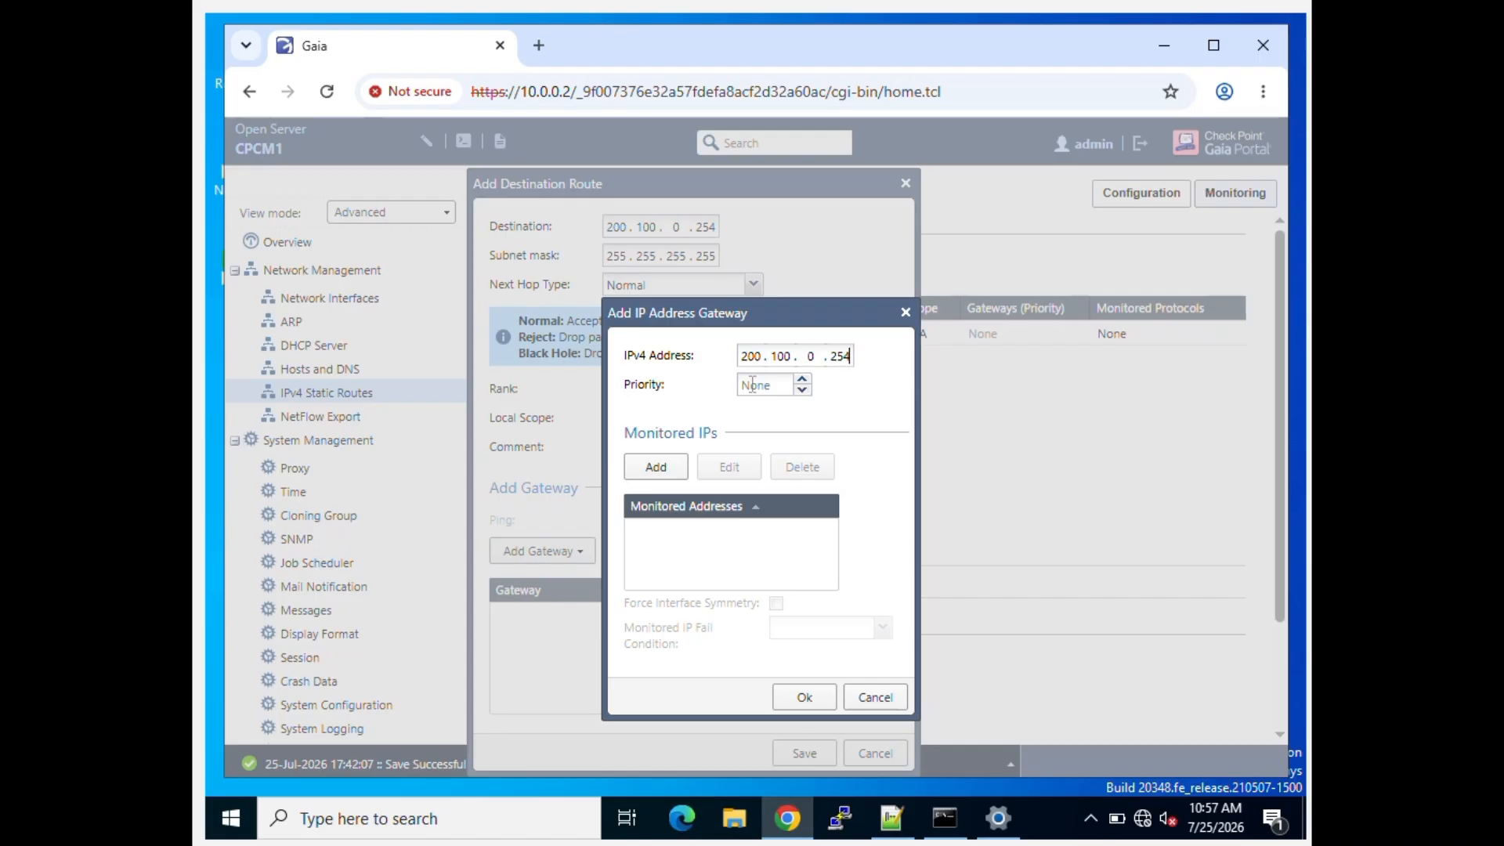
{"action": "left_click", "coordinate": [662, 470]}
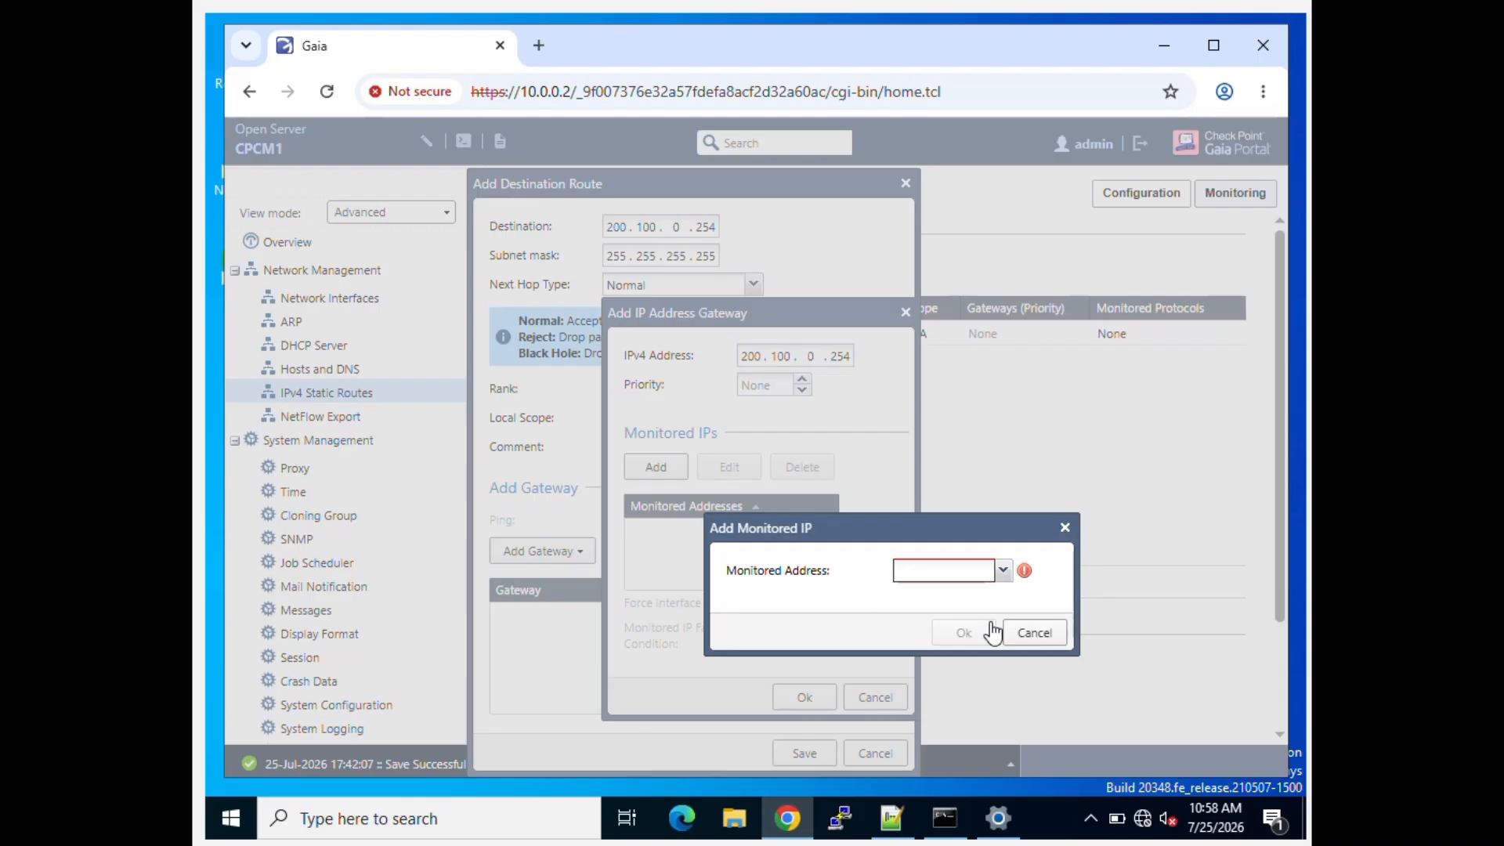
{"action": "left_click", "coordinate": [1035, 635]}
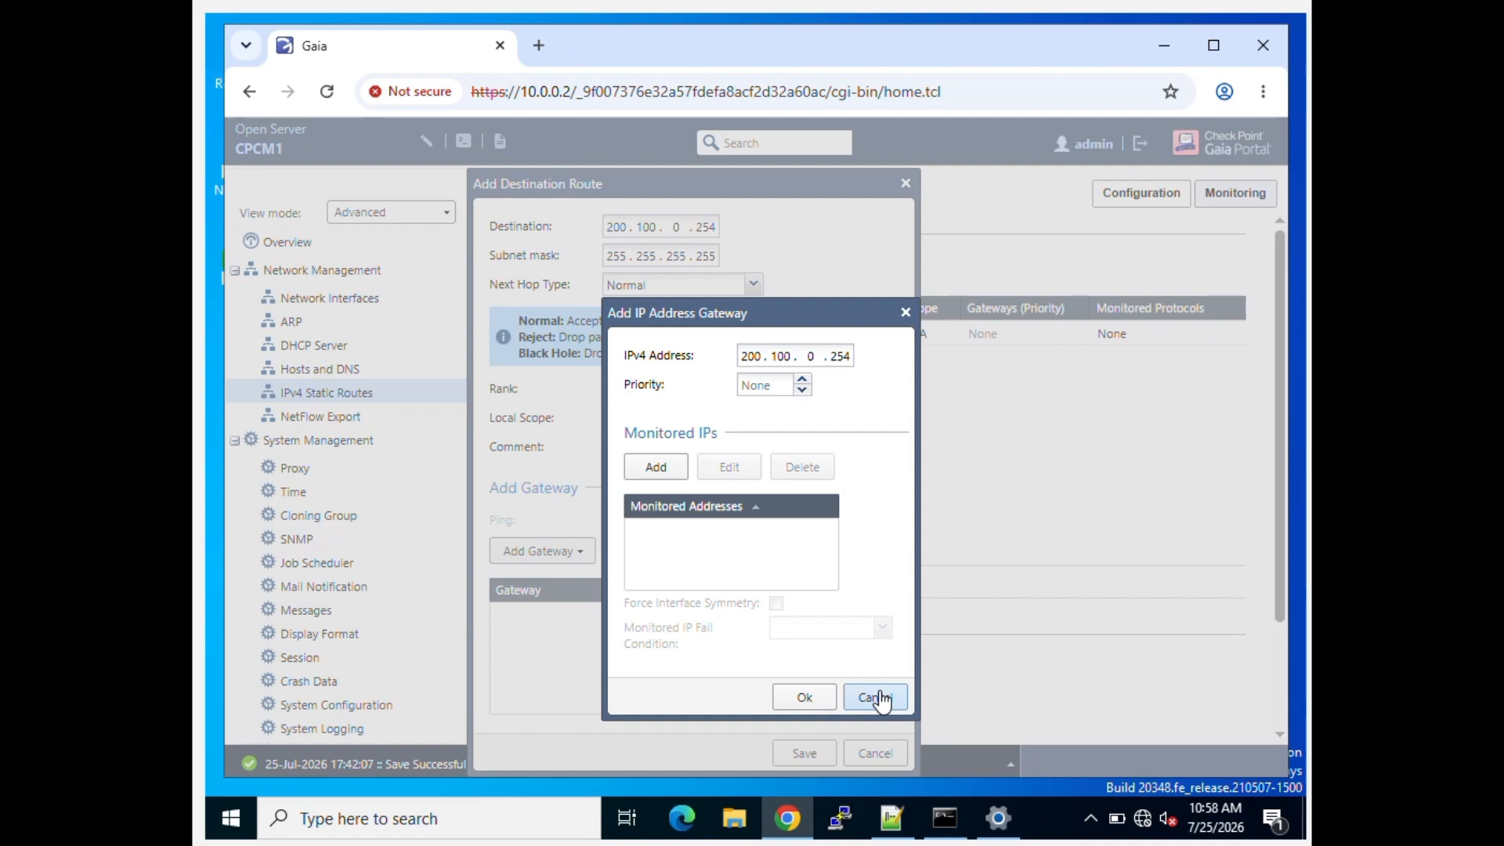
{"action": "left_click", "coordinate": [807, 703]}
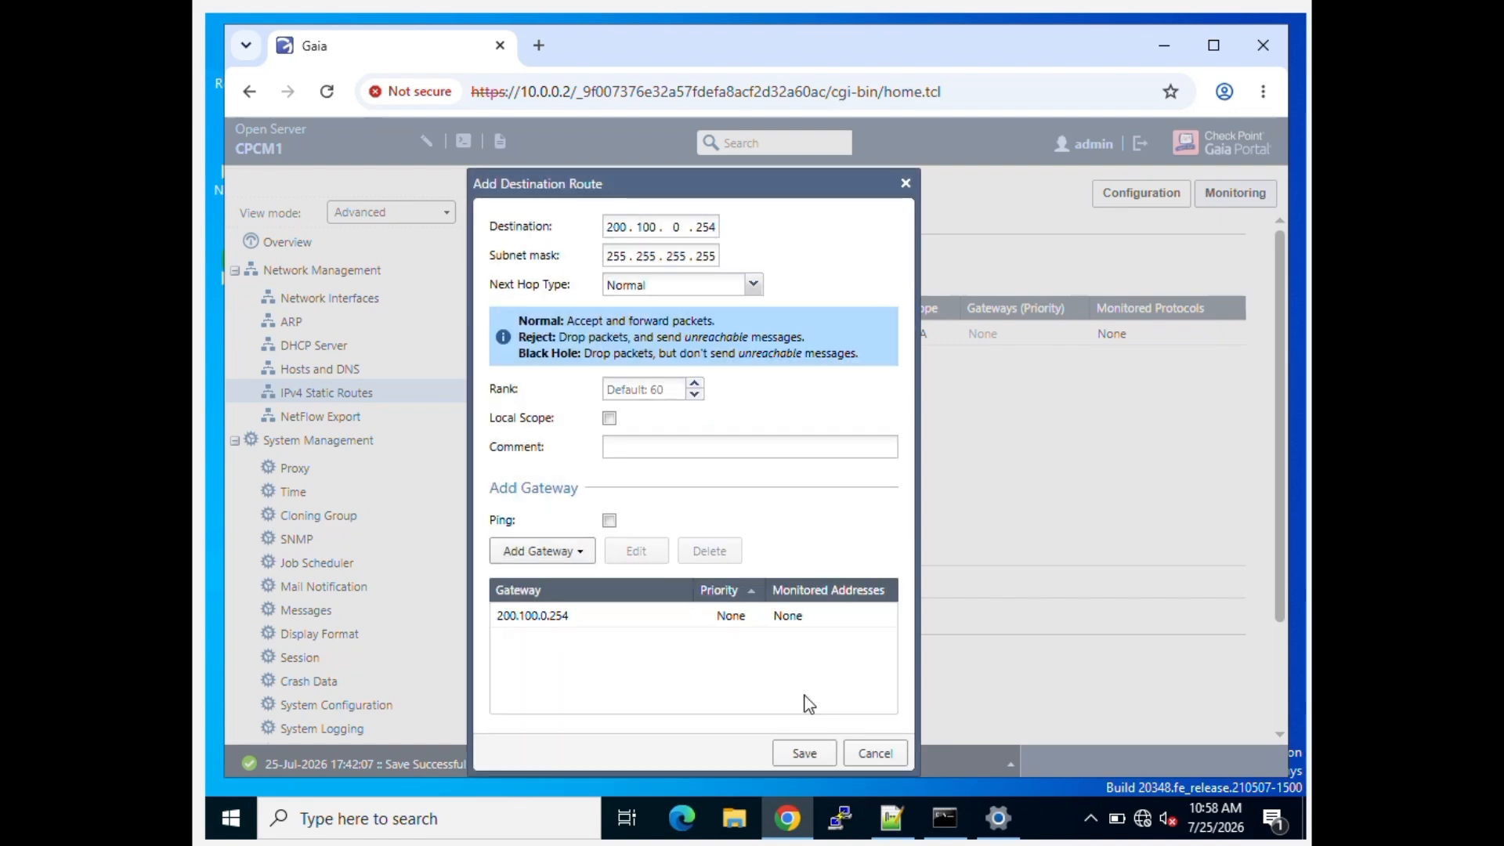
{"action": "left_click", "coordinate": [803, 754]}
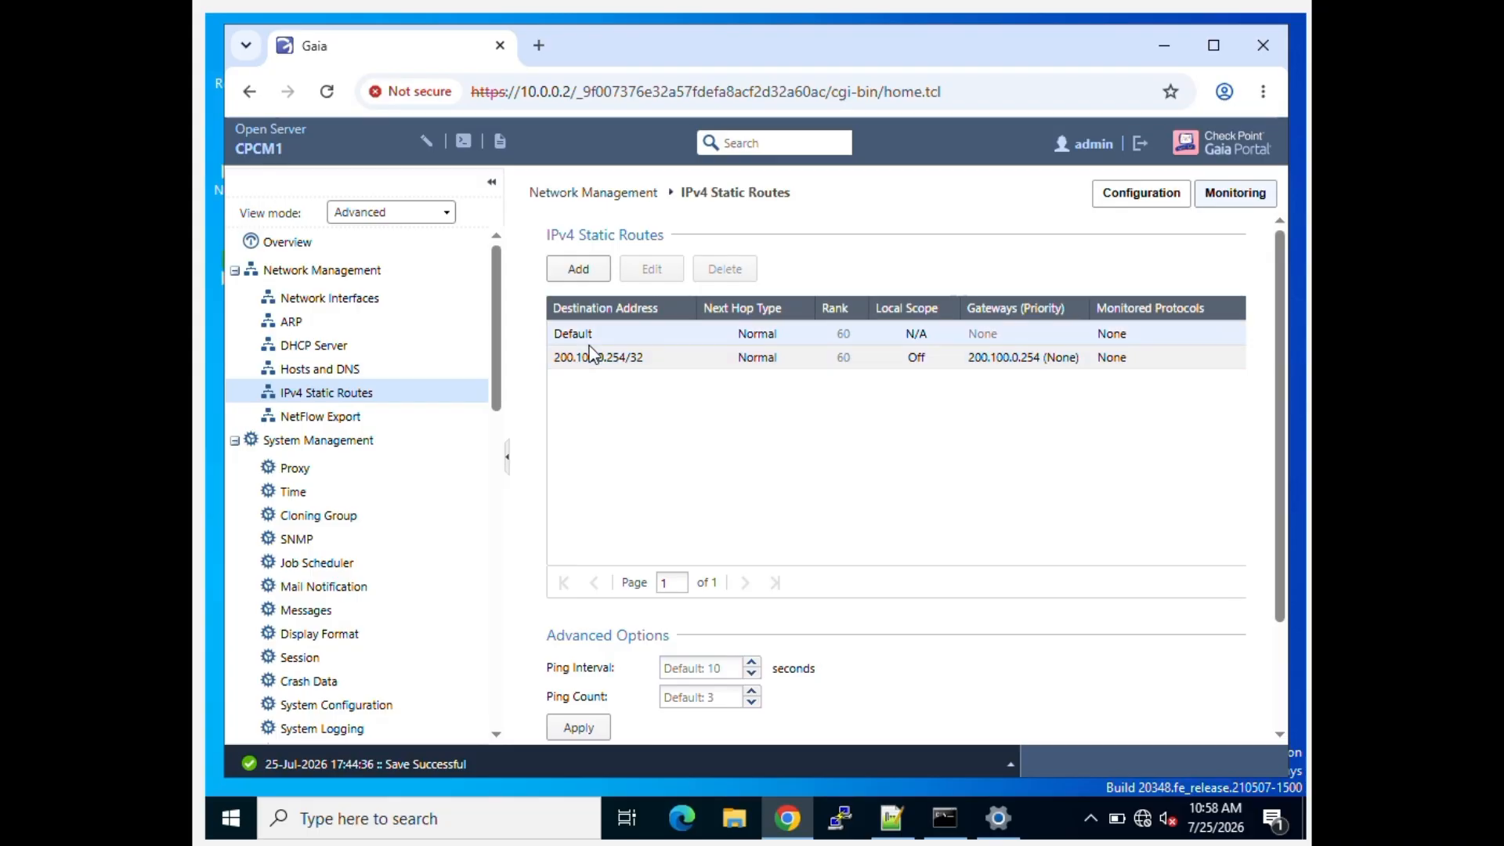
Step: Edit the Default route to use the IP address gateway 200.100.0.254 and save it
{"action": "left_click", "coordinate": [629, 338]}
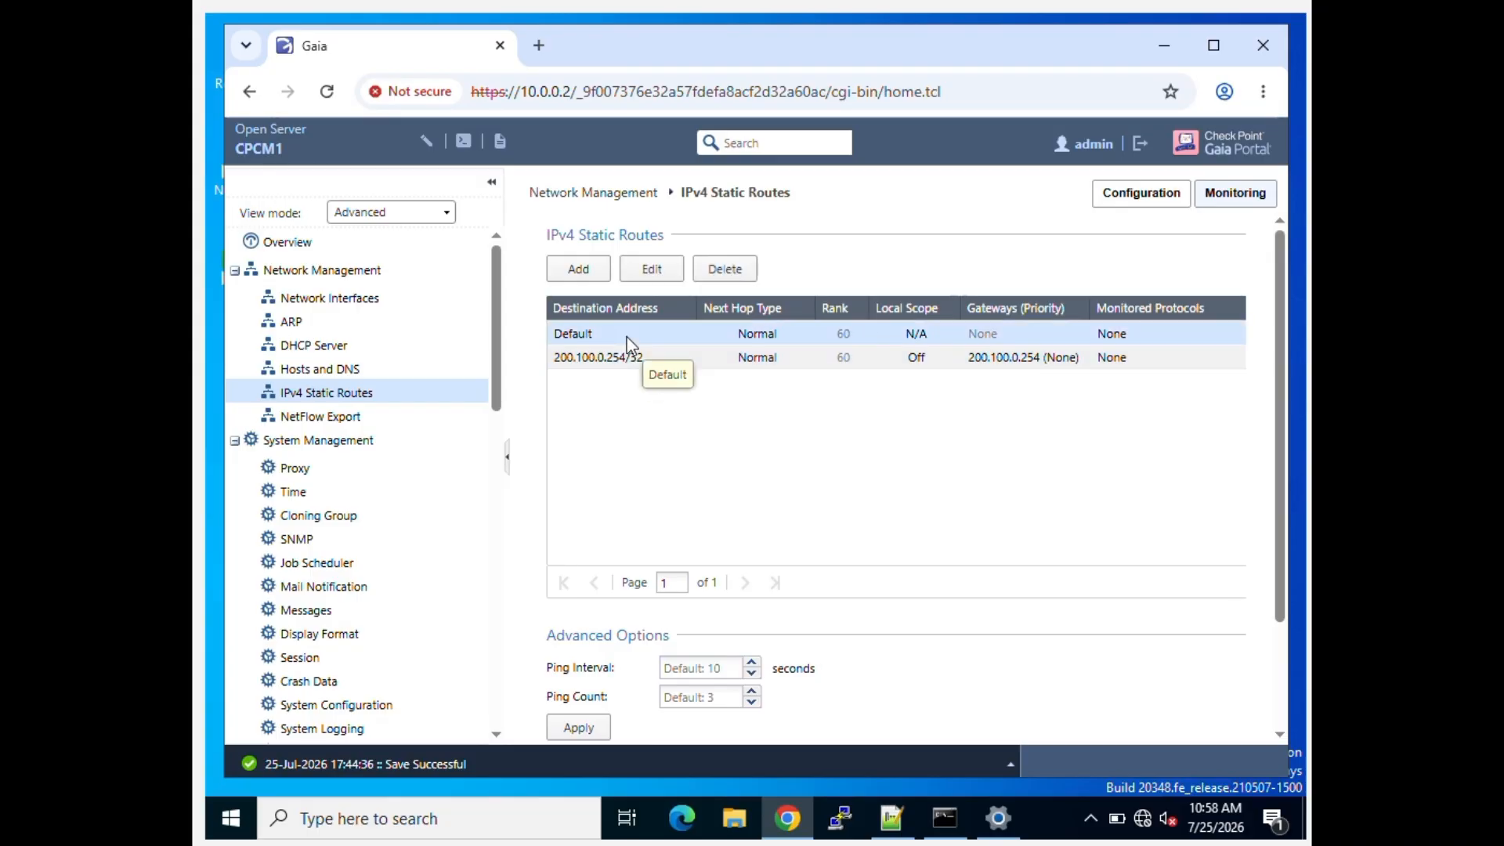
{"action": "left_click", "coordinate": [652, 268]}
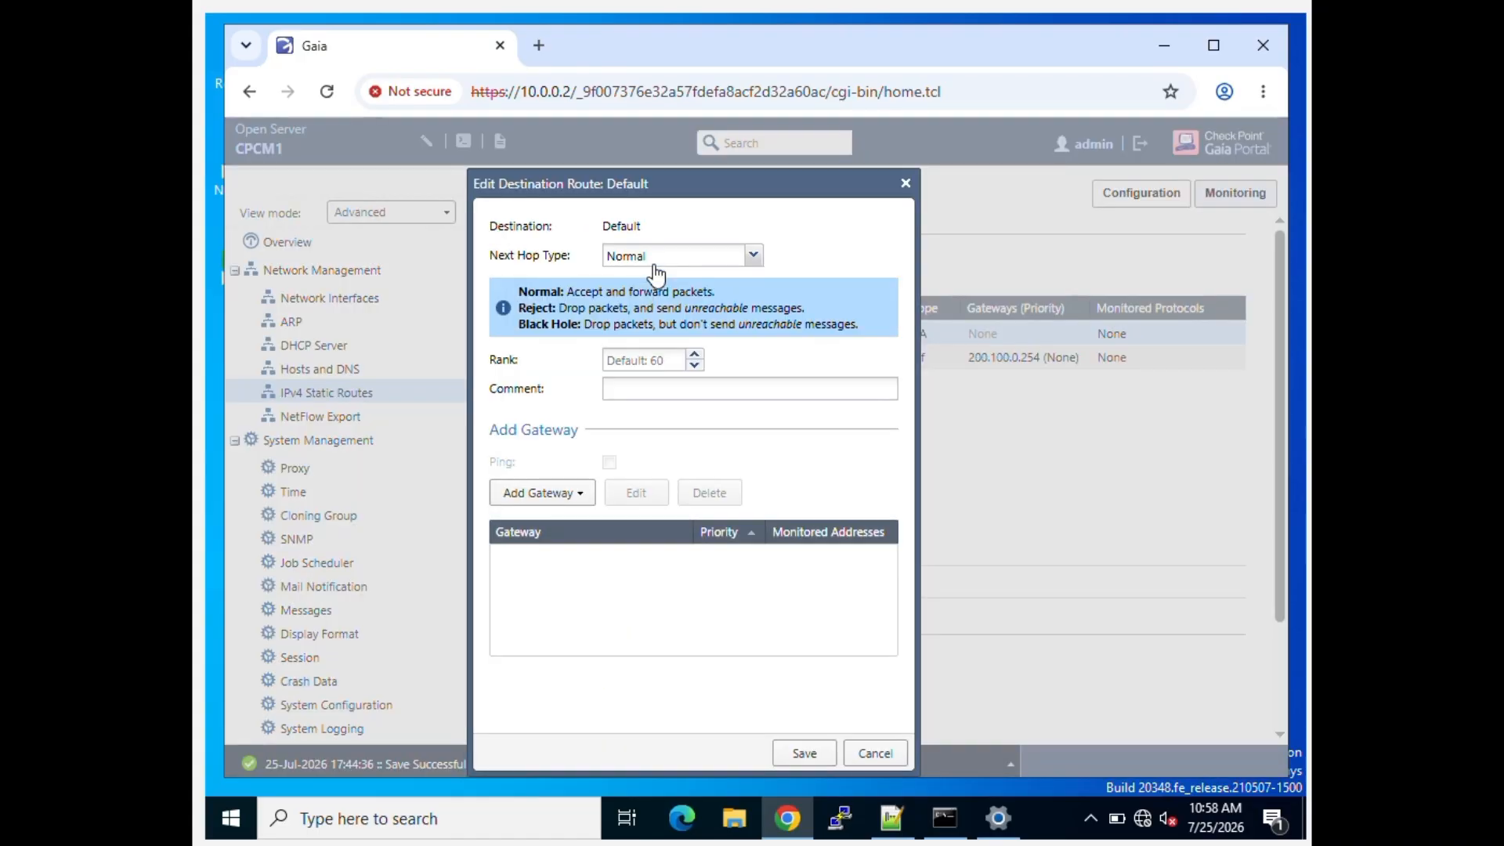
{"action": "left_click", "coordinate": [541, 493]}
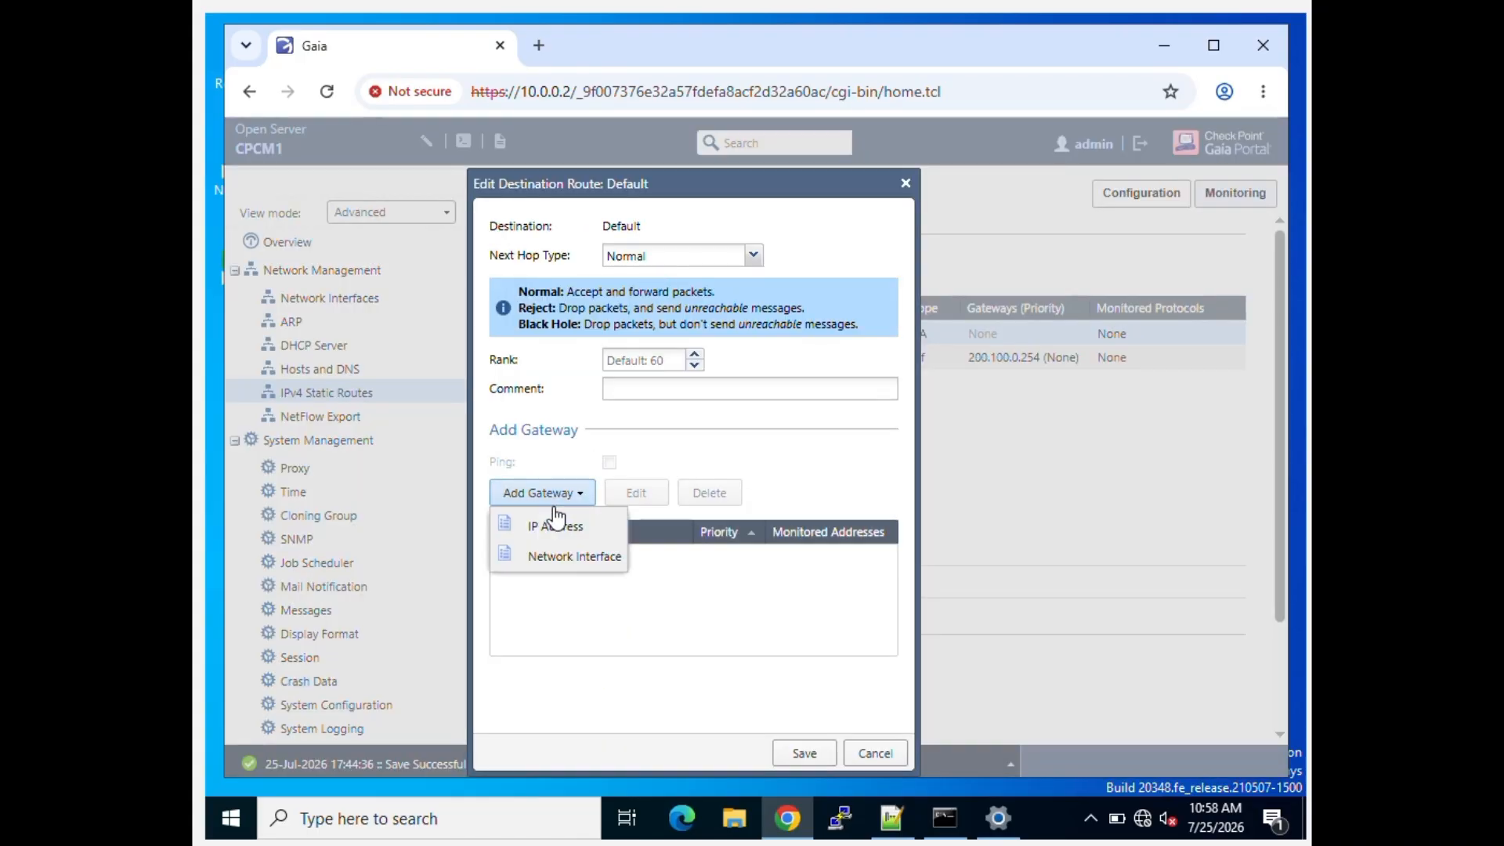
{"action": "left_click", "coordinate": [553, 533]}
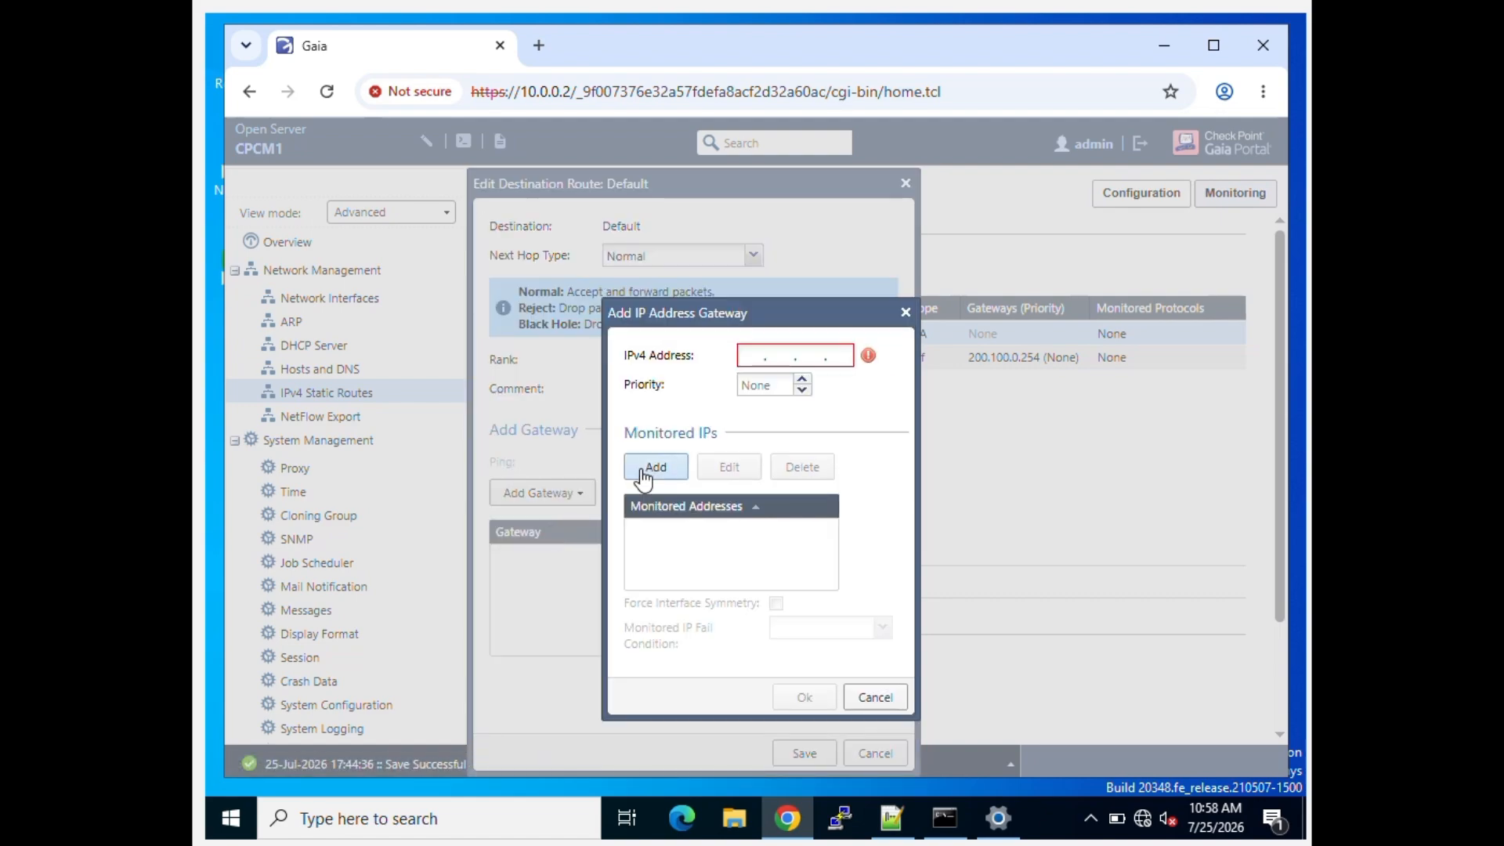
{"action": "left_click", "coordinate": [755, 356]}
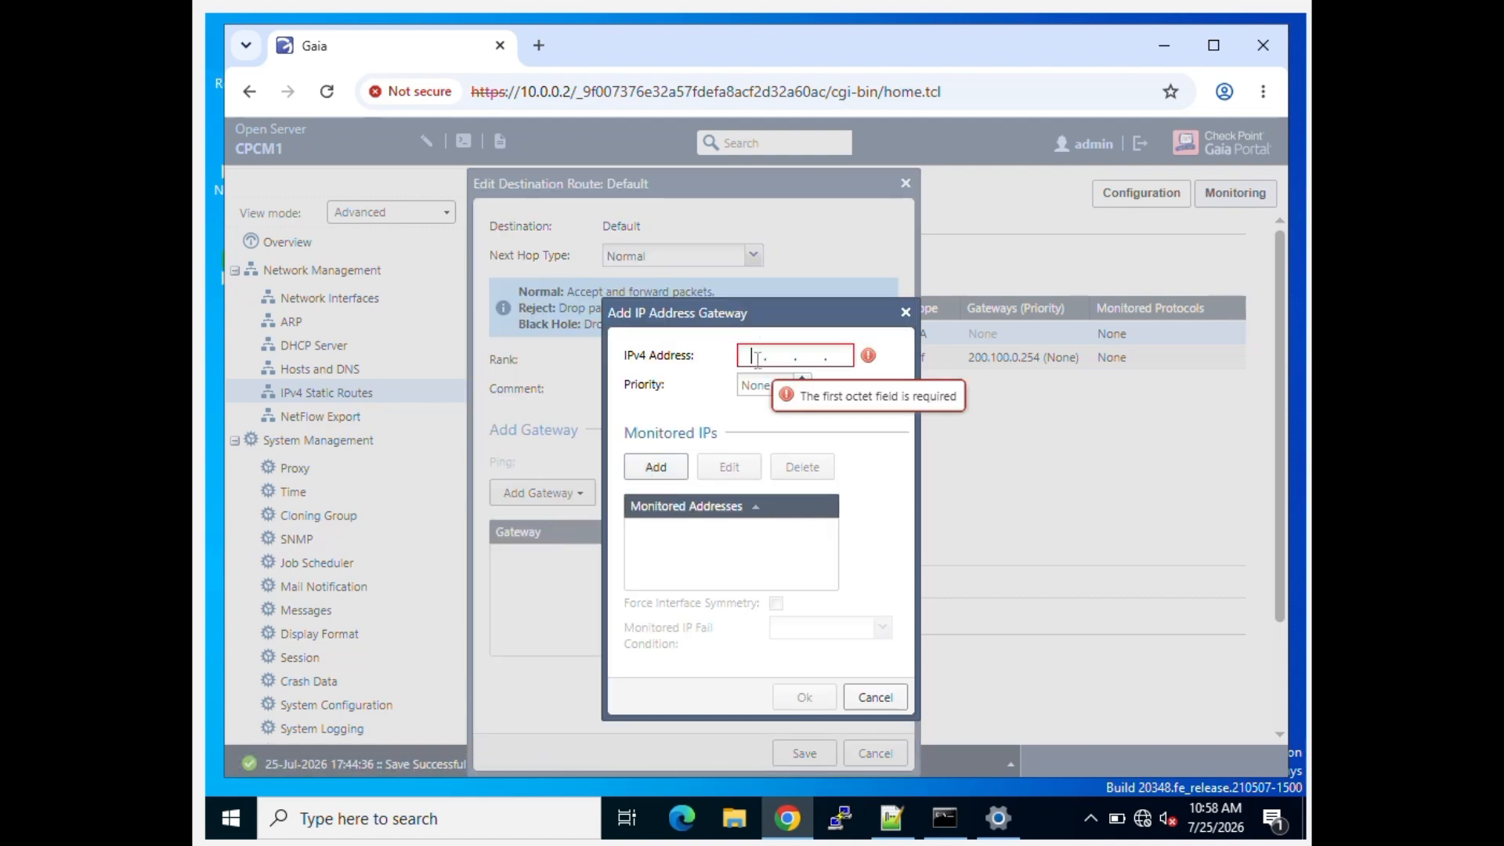
{"action": "type", "text": "200.100.0.254"}
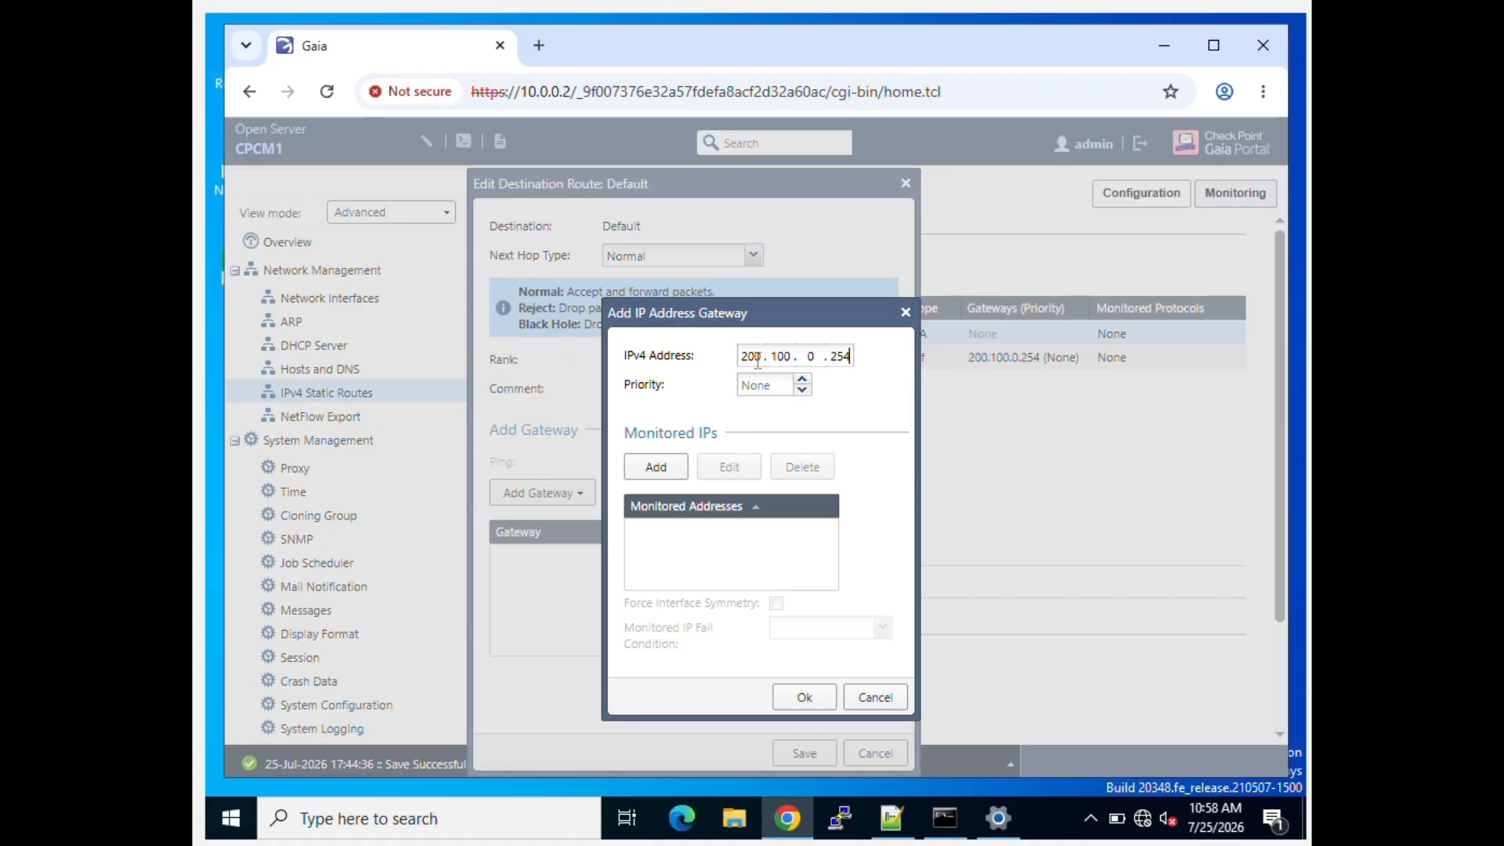
{"action": "left_click", "coordinate": [805, 698]}
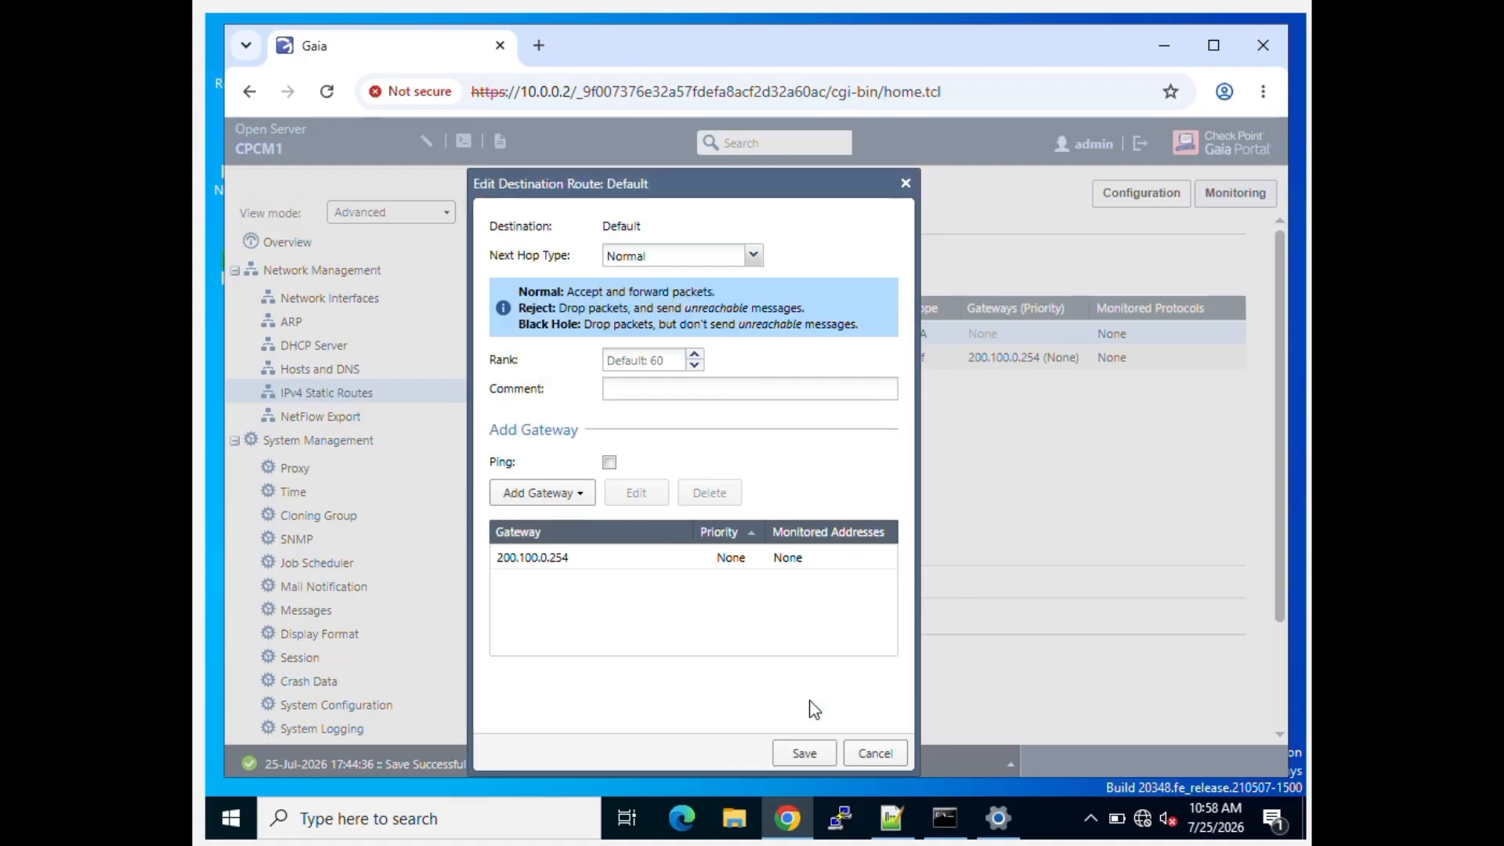
{"action": "left_click", "coordinate": [786, 752]}
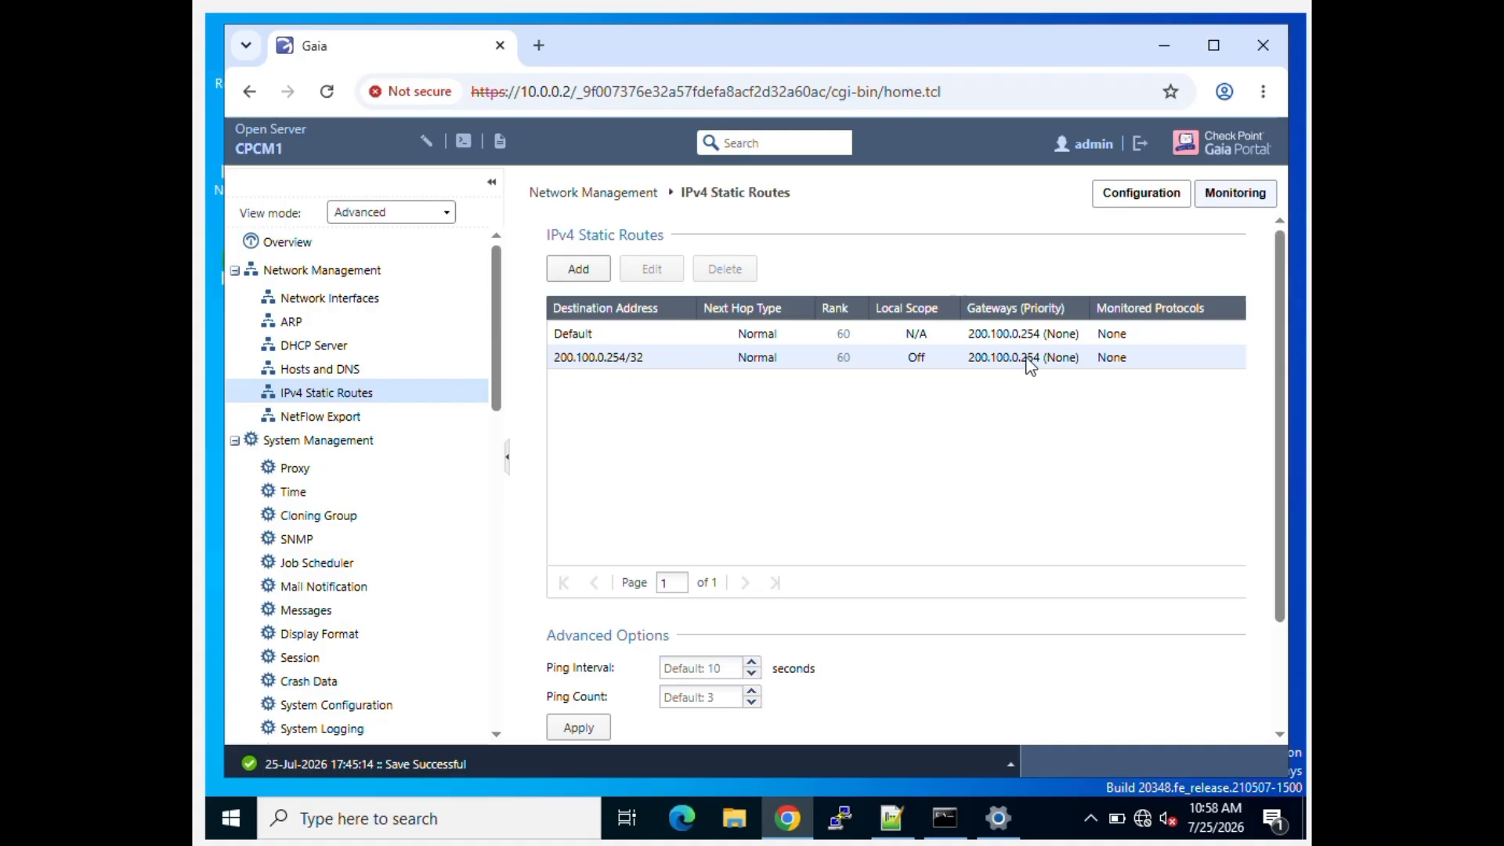
Step: Delete the 200.100.0.254/32 route from the IPv4 static routes
{"action": "left_click", "coordinate": [576, 363]}
{"action": "left_click", "coordinate": [719, 268]}
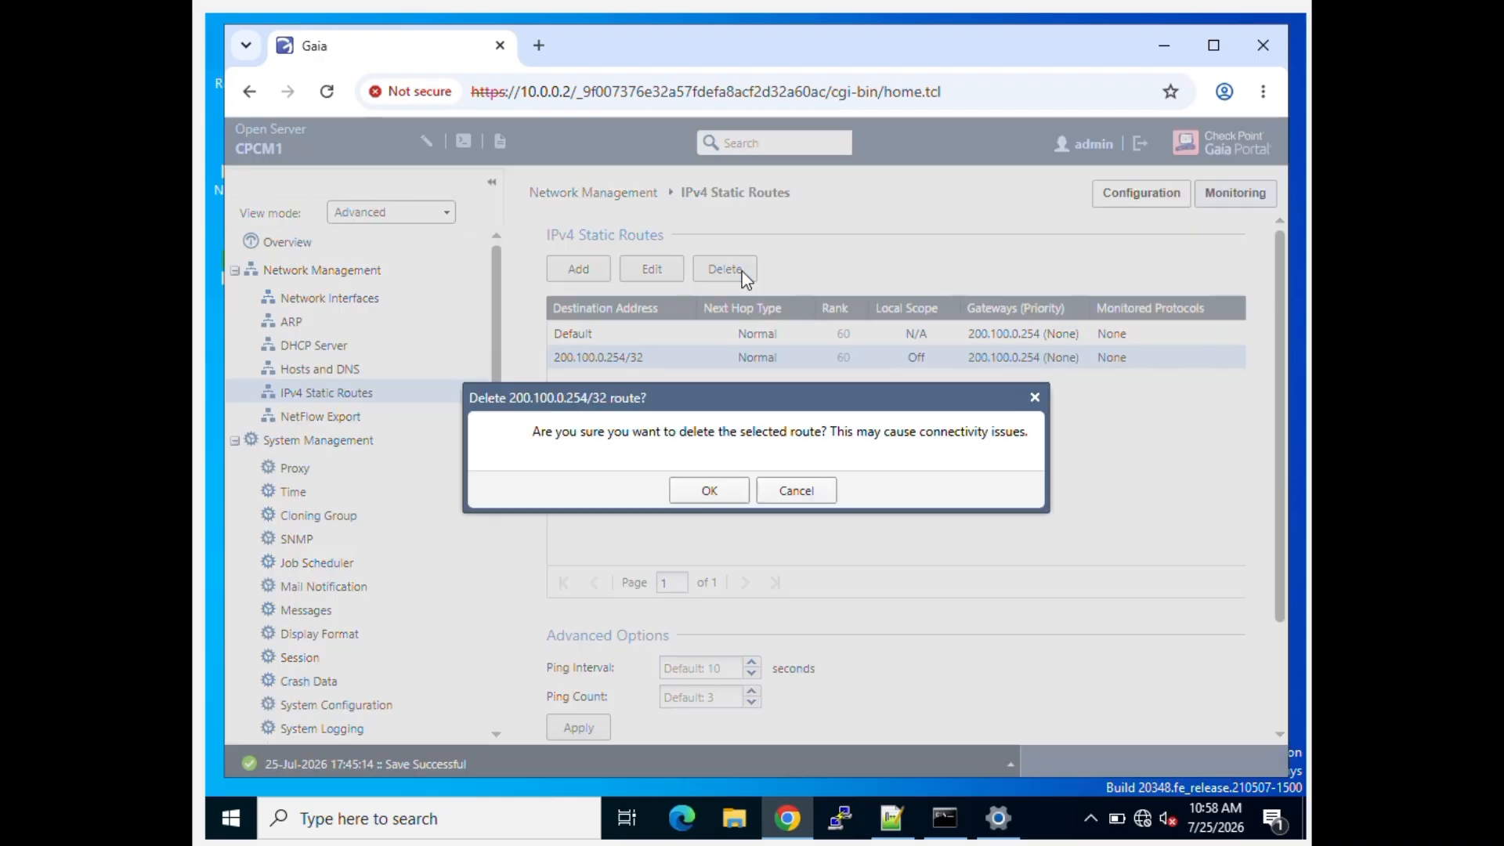
{"action": "left_click", "coordinate": [720, 494]}
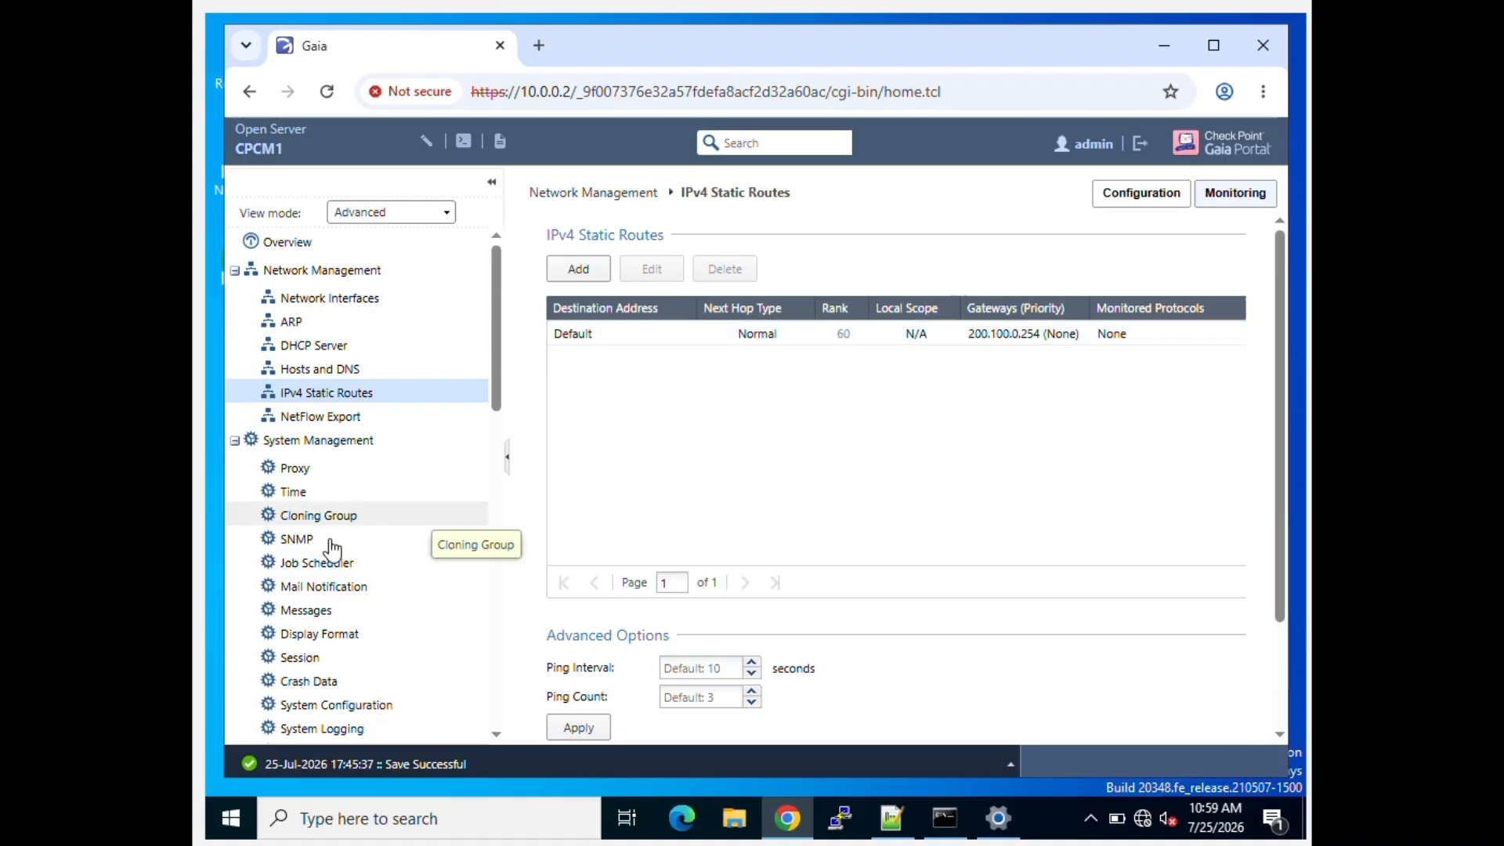
Step: Open the IP Reachability Detection settings under Advanced Routing
{"action": "scroll", "coordinate": [267, 583], "scroll_direction": "down", "scroll_amount": 1}
{"action": "scroll", "coordinate": [266, 584], "scroll_direction": "down", "scroll_amount": 2}
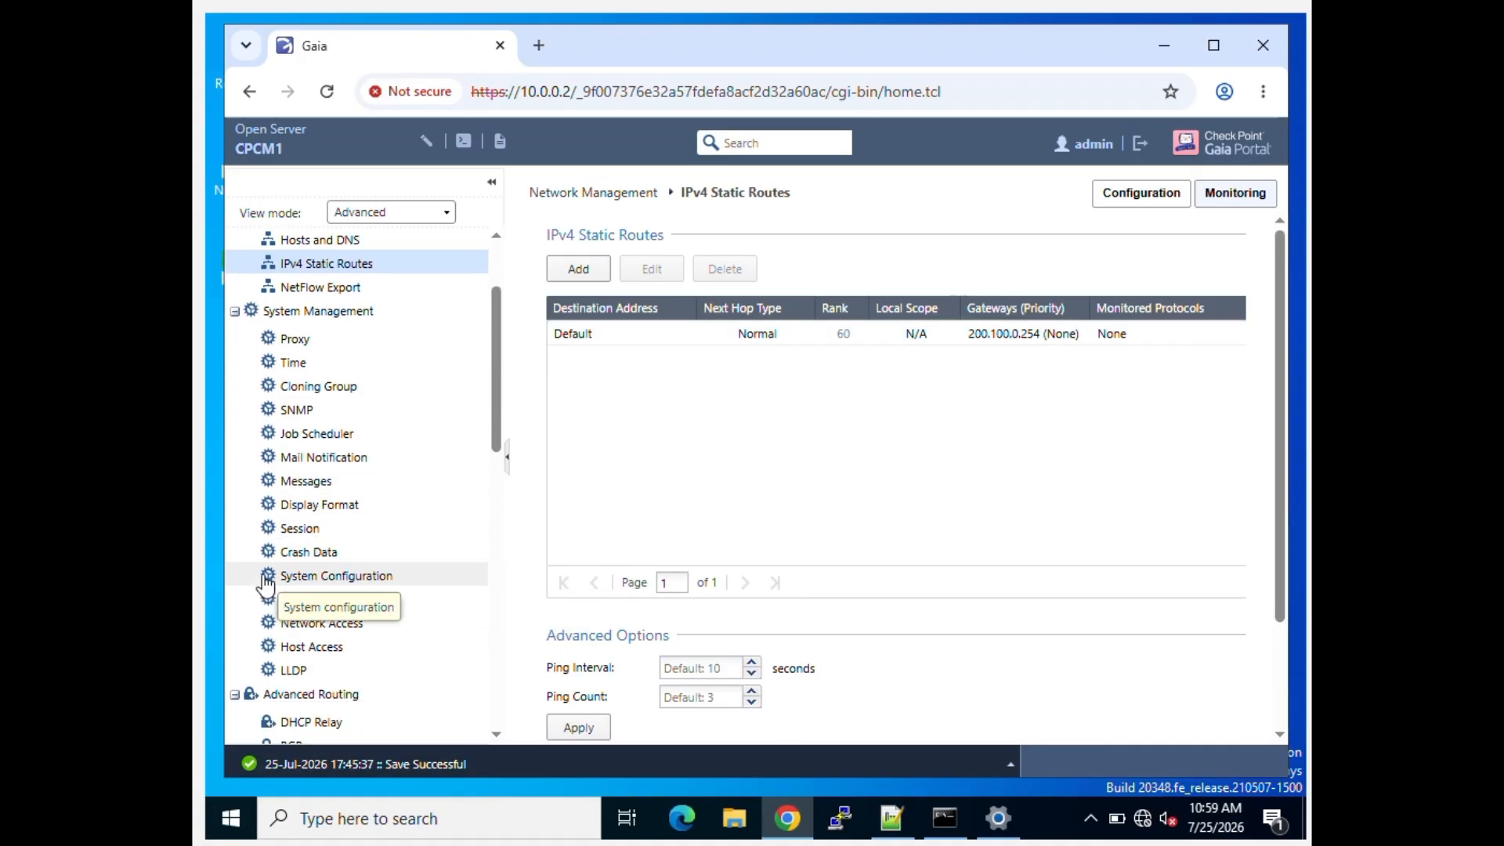
{"action": "scroll", "coordinate": [266, 584], "scroll_direction": "down", "scroll_amount": 2}
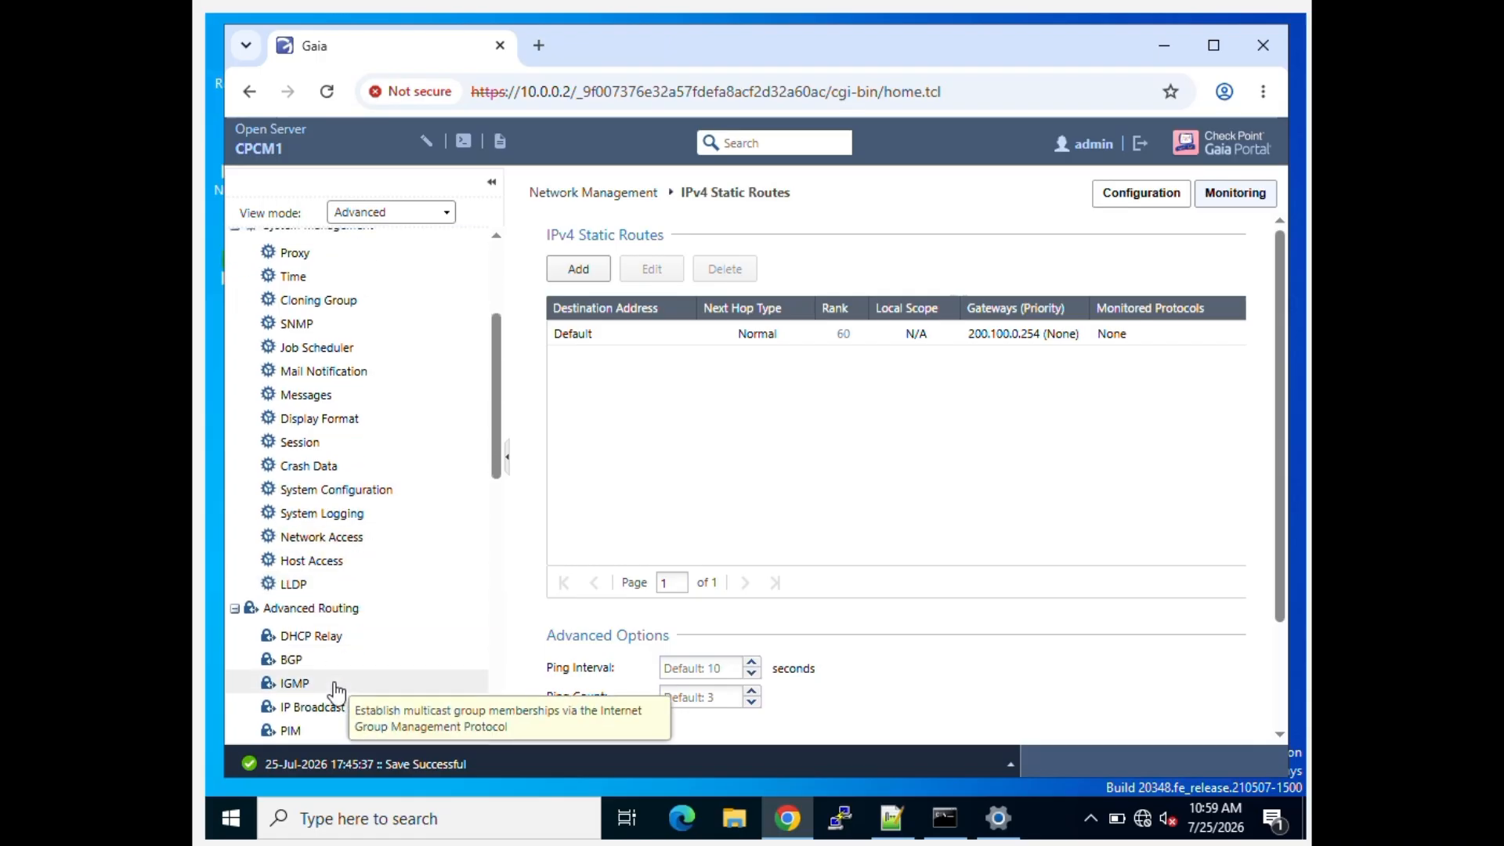
{"action": "scroll", "coordinate": [337, 694], "scroll_direction": "down", "scroll_amount": 1}
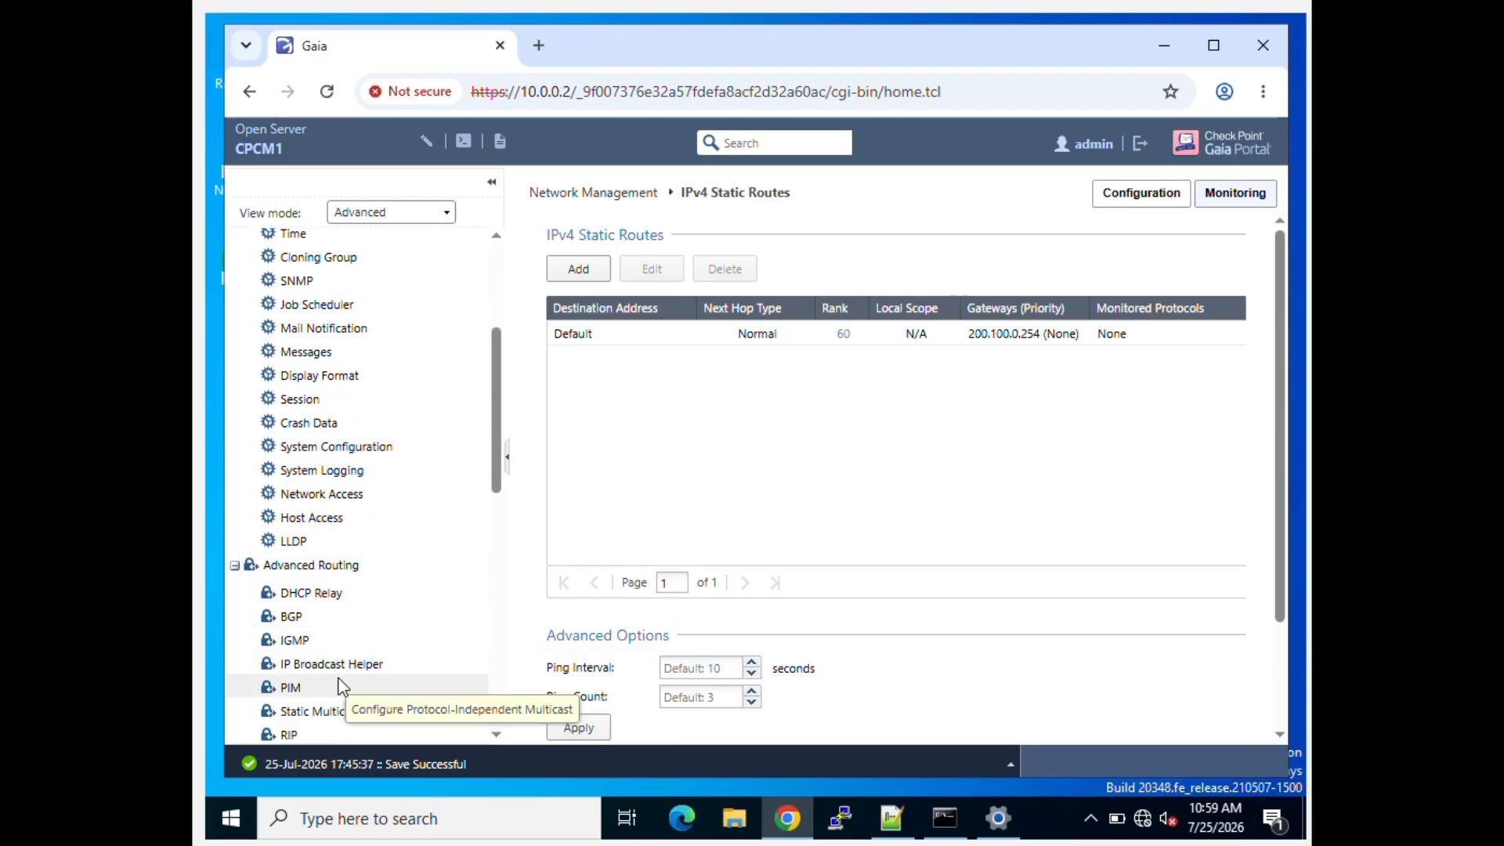
{"action": "scroll", "coordinate": [351, 675], "scroll_direction": "down", "scroll_amount": 1}
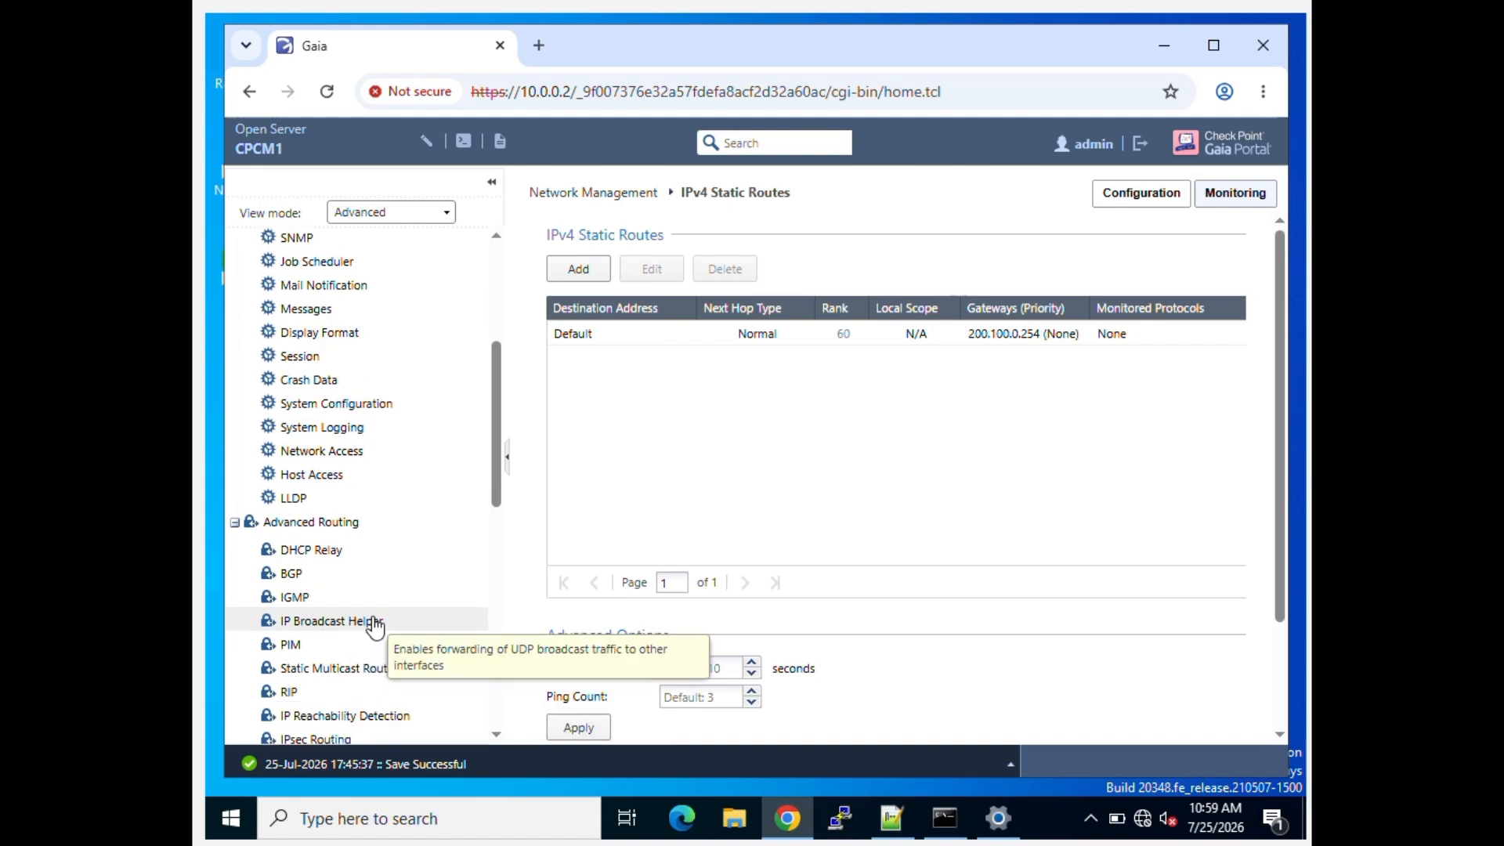
{"action": "left_click", "coordinate": [350, 717]}
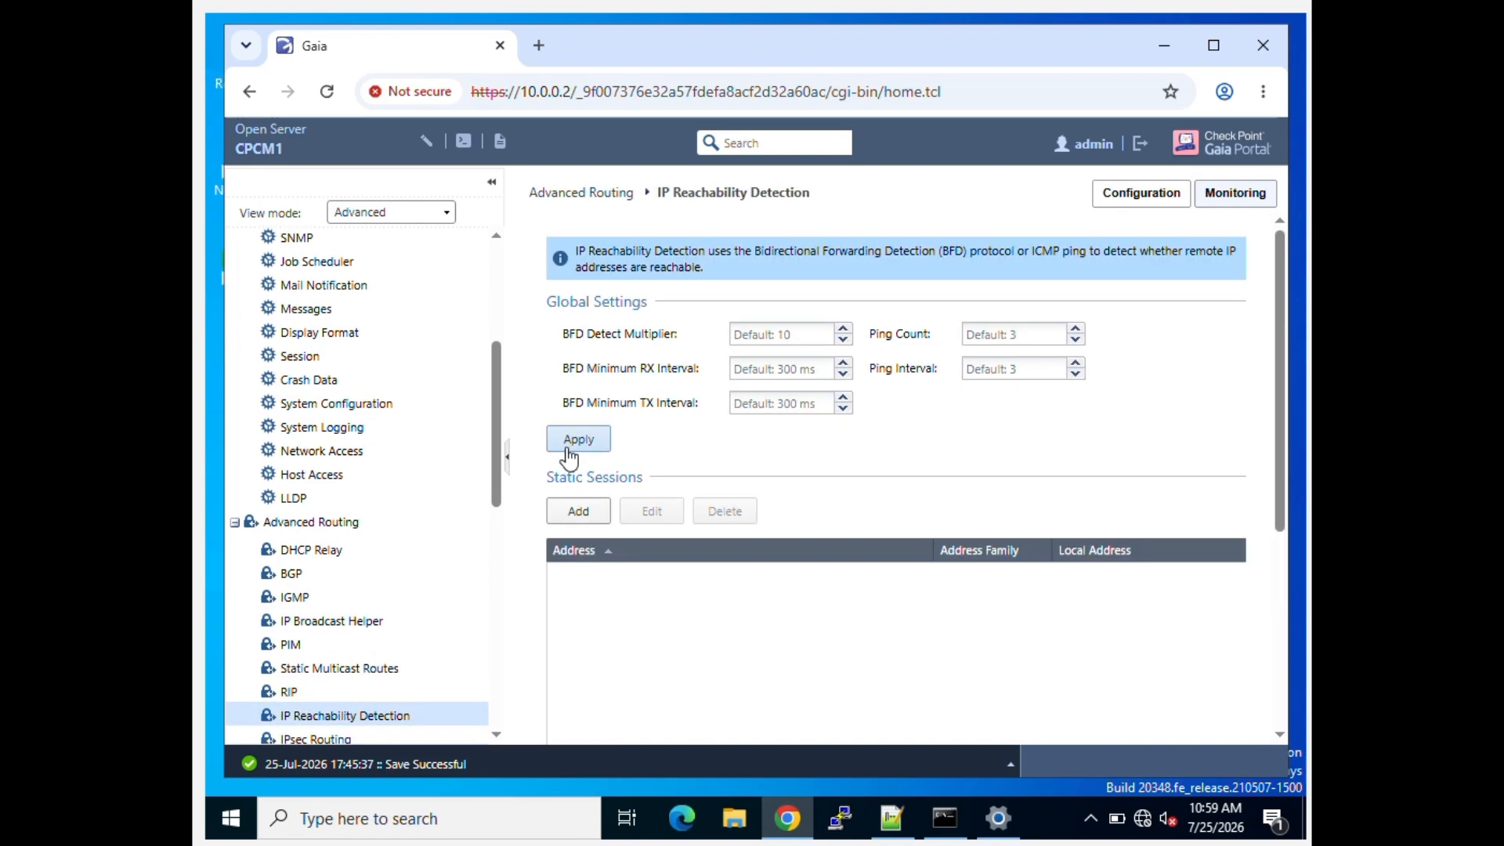
Step: Add an IPv4 static session for the address 8.8.8.8 and save it
{"action": "left_click", "coordinate": [579, 513]}
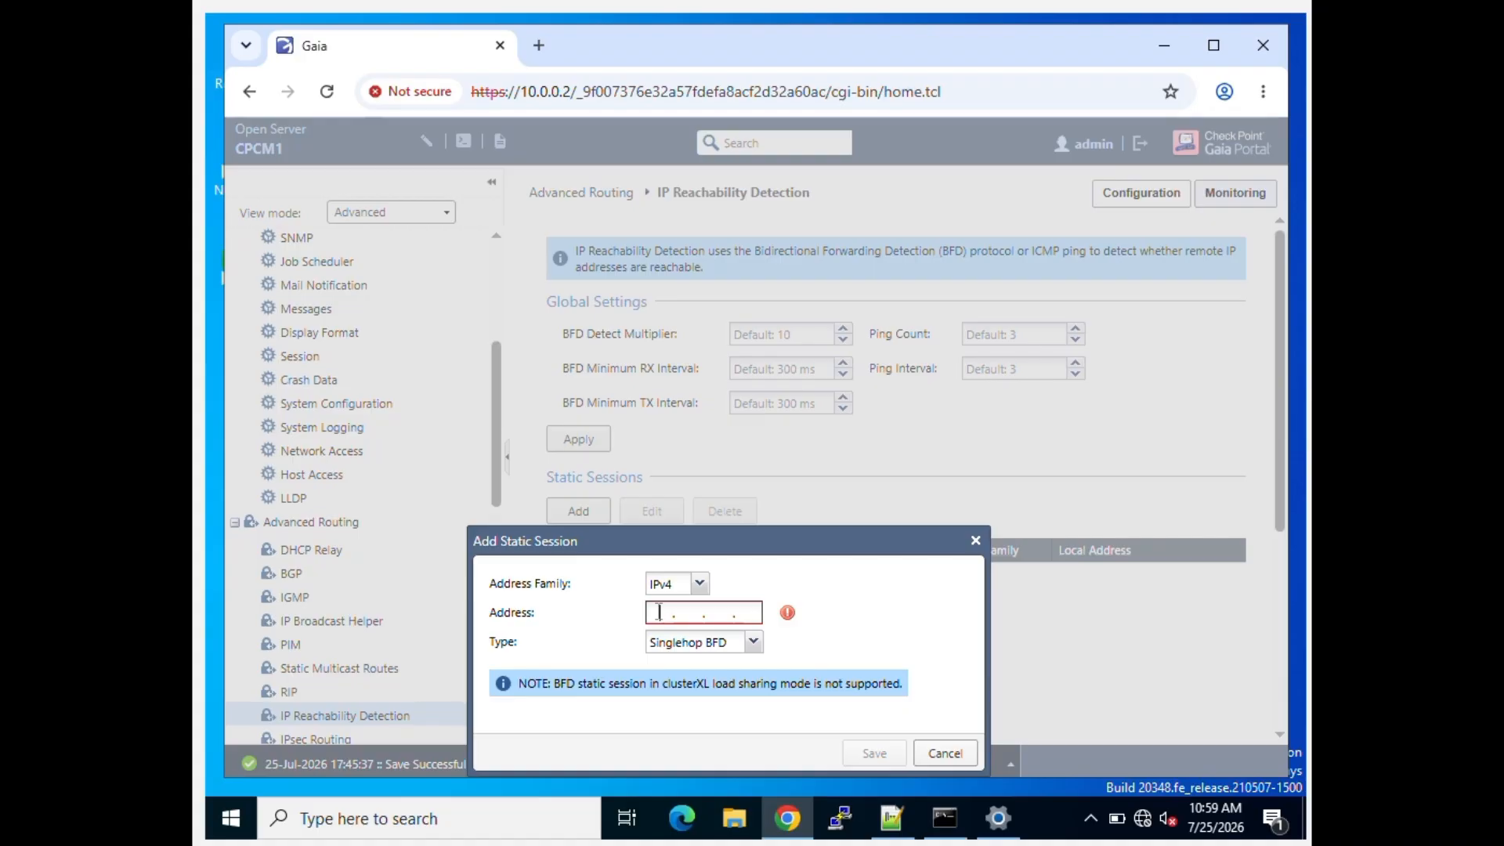
{"action": "type", "text": "88.8.8.8"}
{"action": "left_click", "coordinate": [666, 613]}
{"action": "key", "text": "BackSpace"}
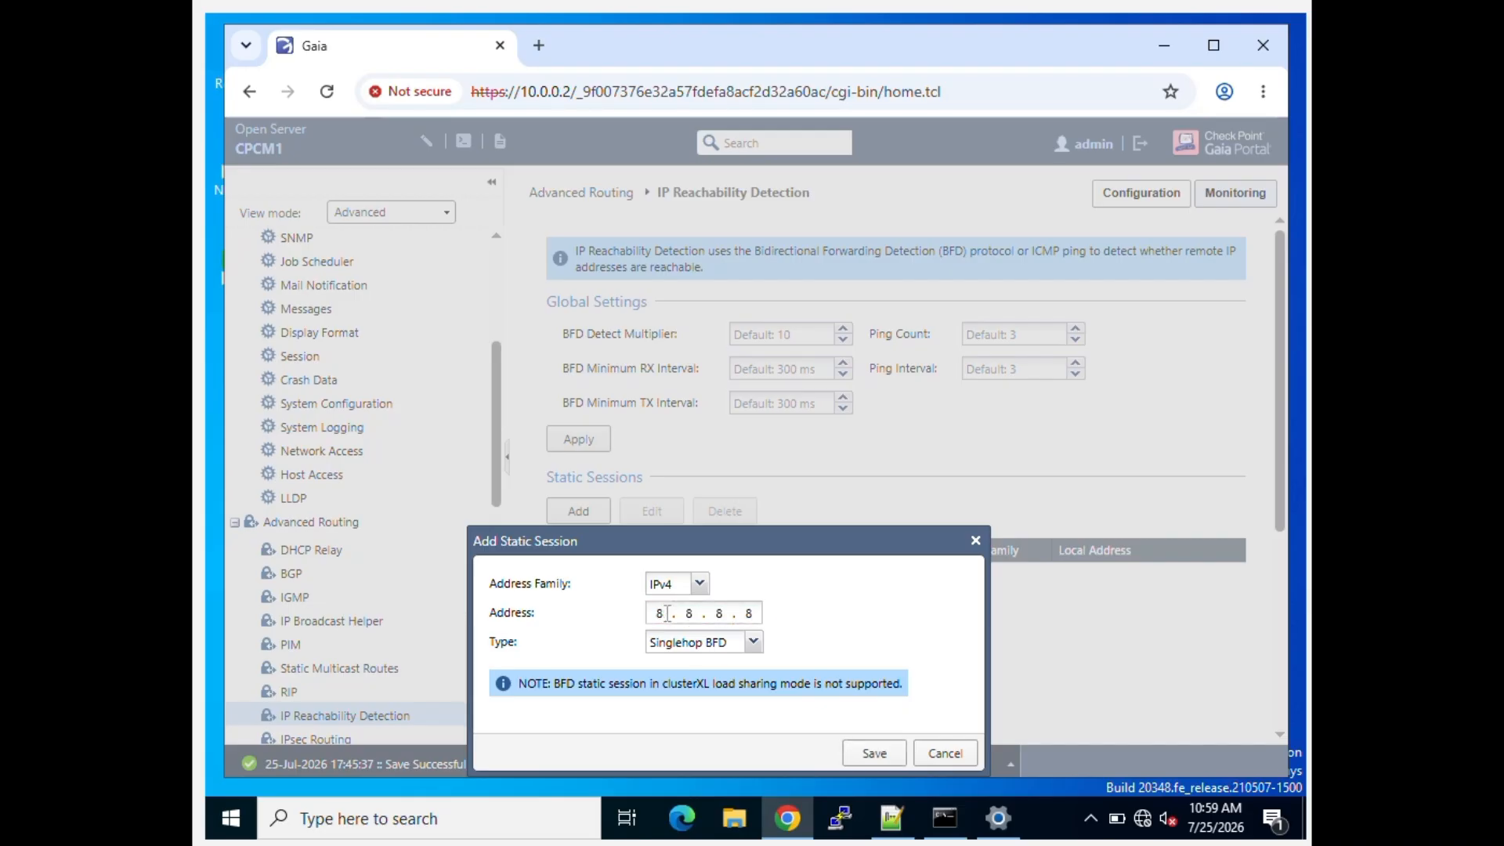
{"action": "left_click", "coordinate": [752, 644]}
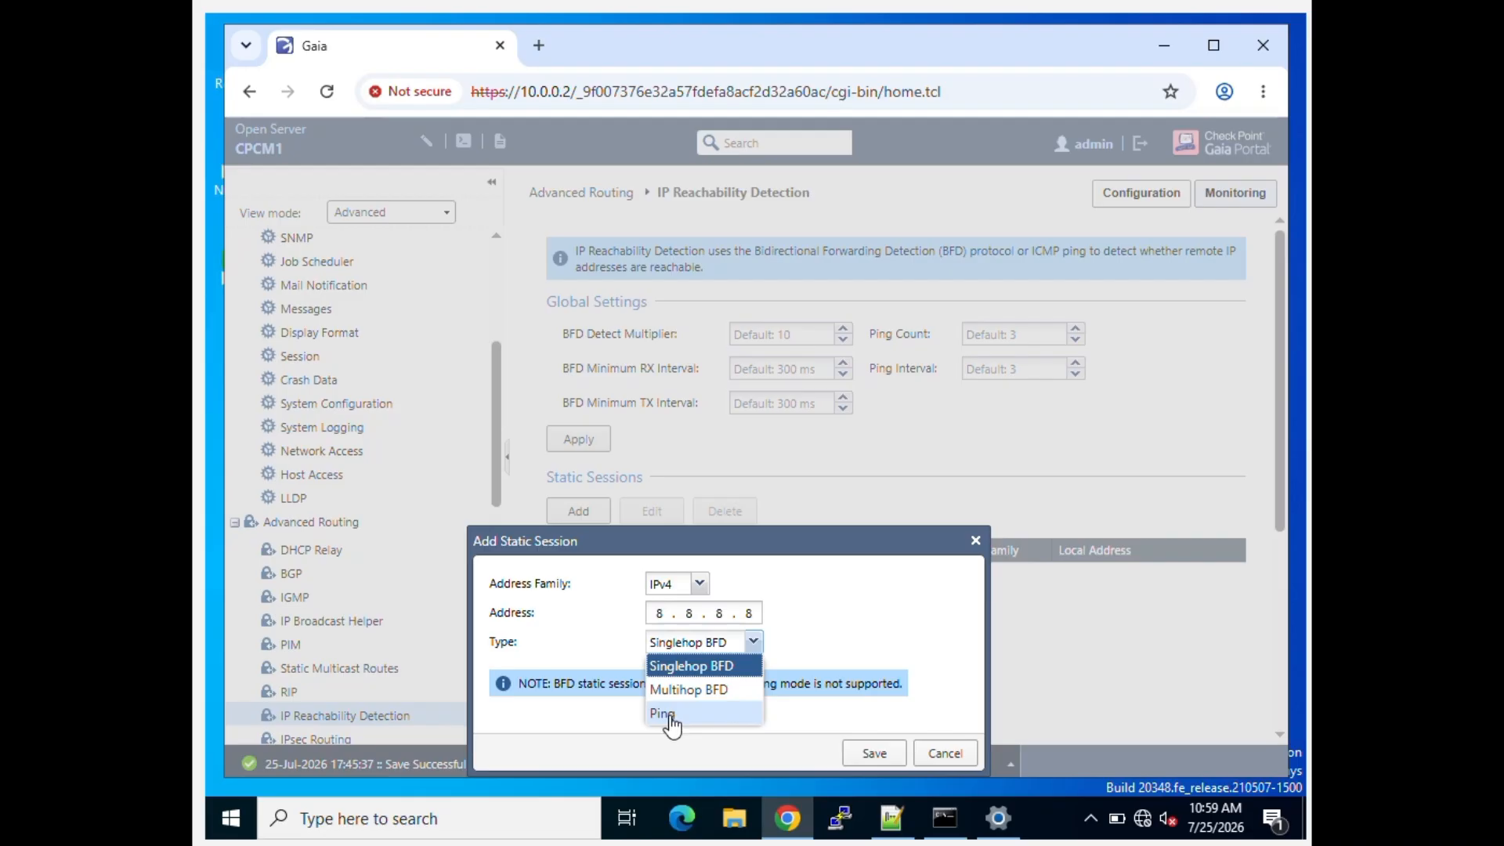
{"action": "left_click", "coordinate": [822, 715]}
{"action": "left_click", "coordinate": [870, 757]}
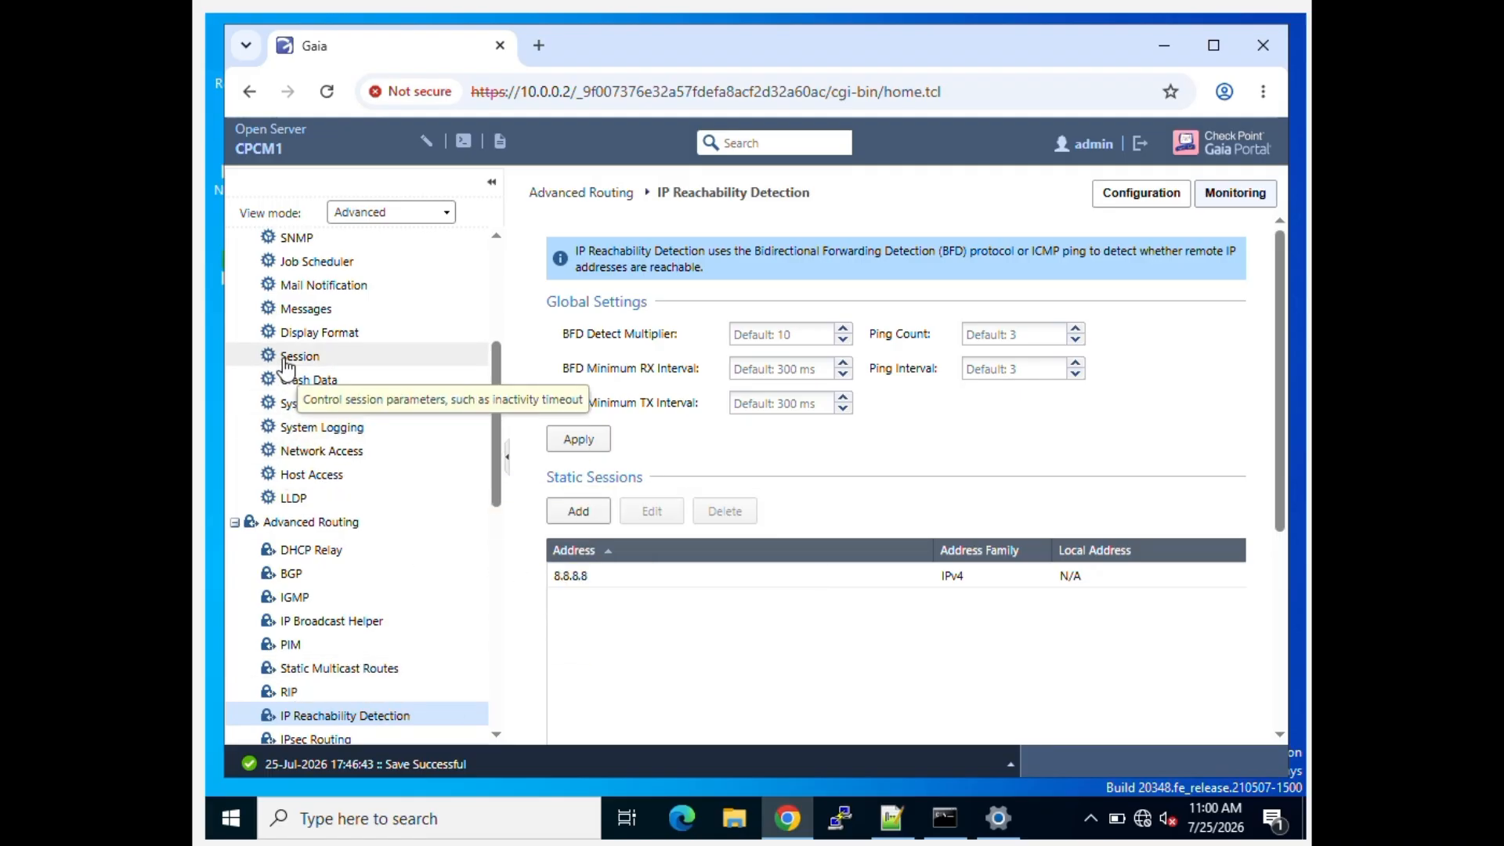
Step: Return to the IPv4 static routes, open the Default route for editing and select its 200.100.0.254 gateway
{"action": "scroll", "coordinate": [290, 384], "scroll_direction": "up", "scroll_amount": 1}
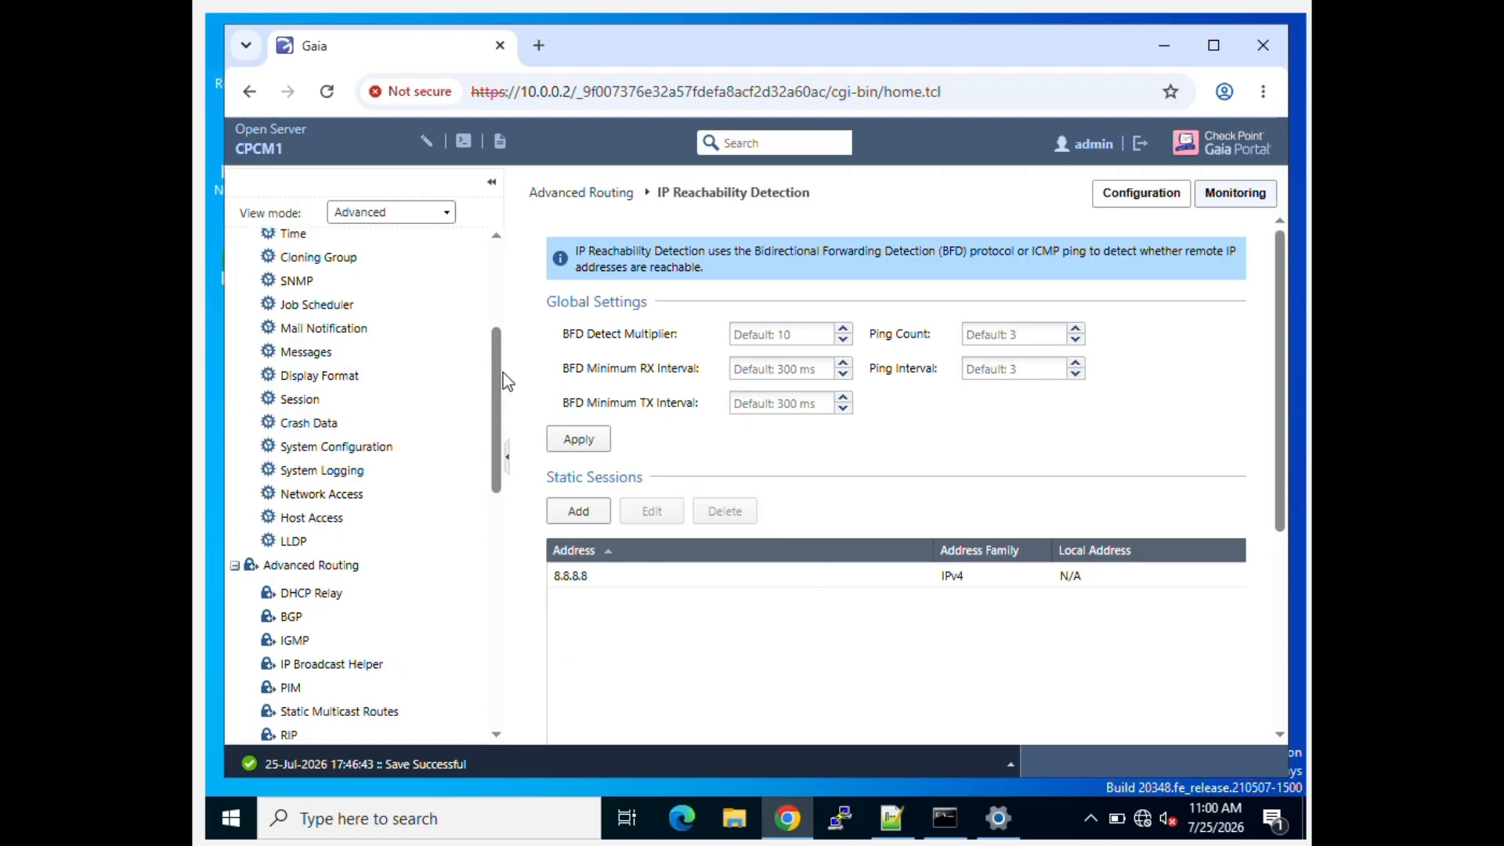
{"action": "left_click_drag", "start_coordinate": [490, 369], "coordinate": [492, 246]}
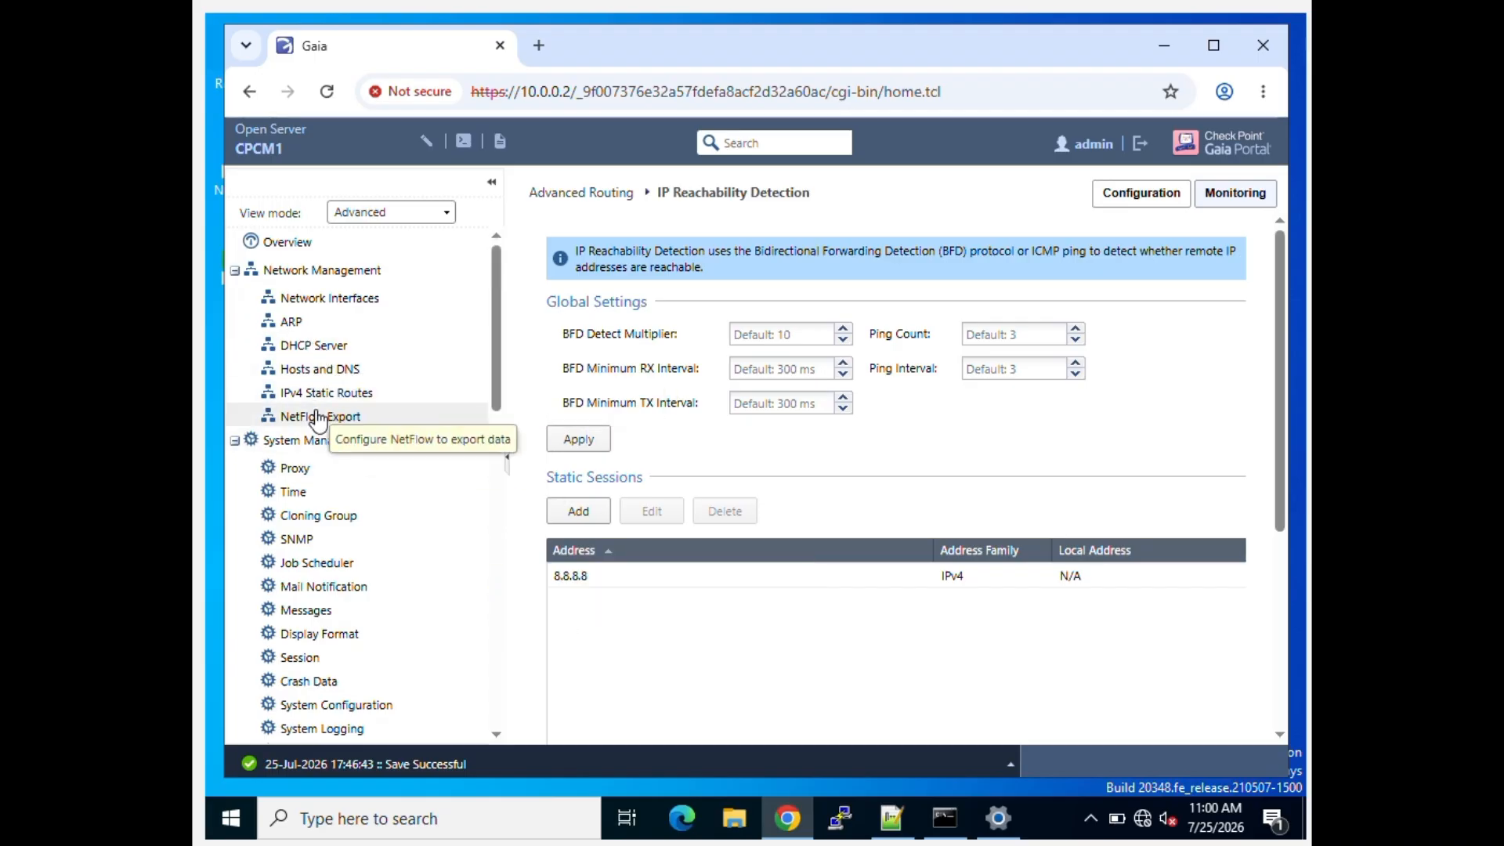
{"action": "left_click", "coordinate": [338, 402]}
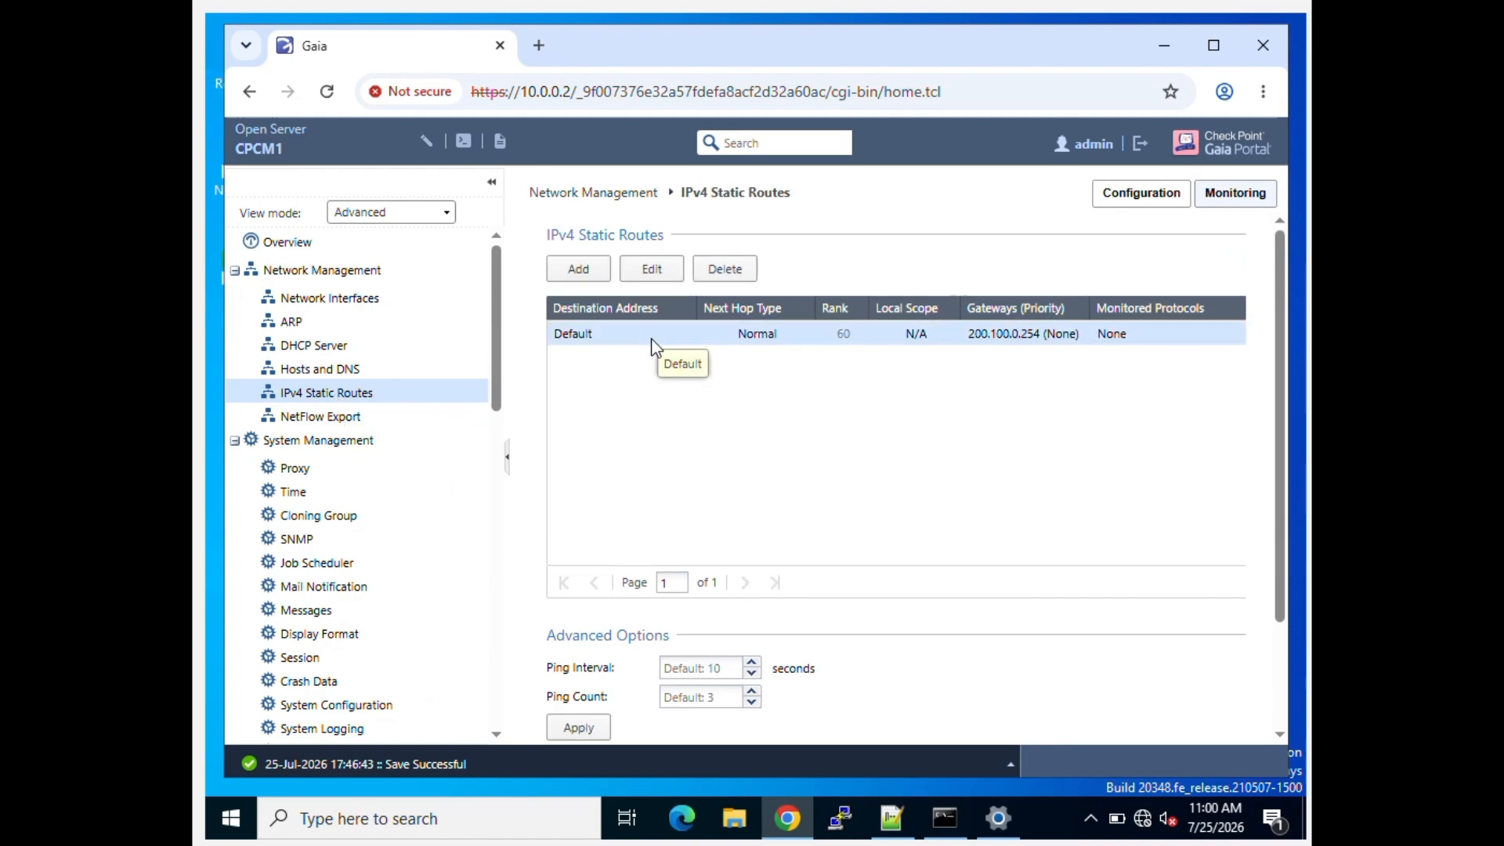
{"action": "left_click", "coordinate": [651, 269]}
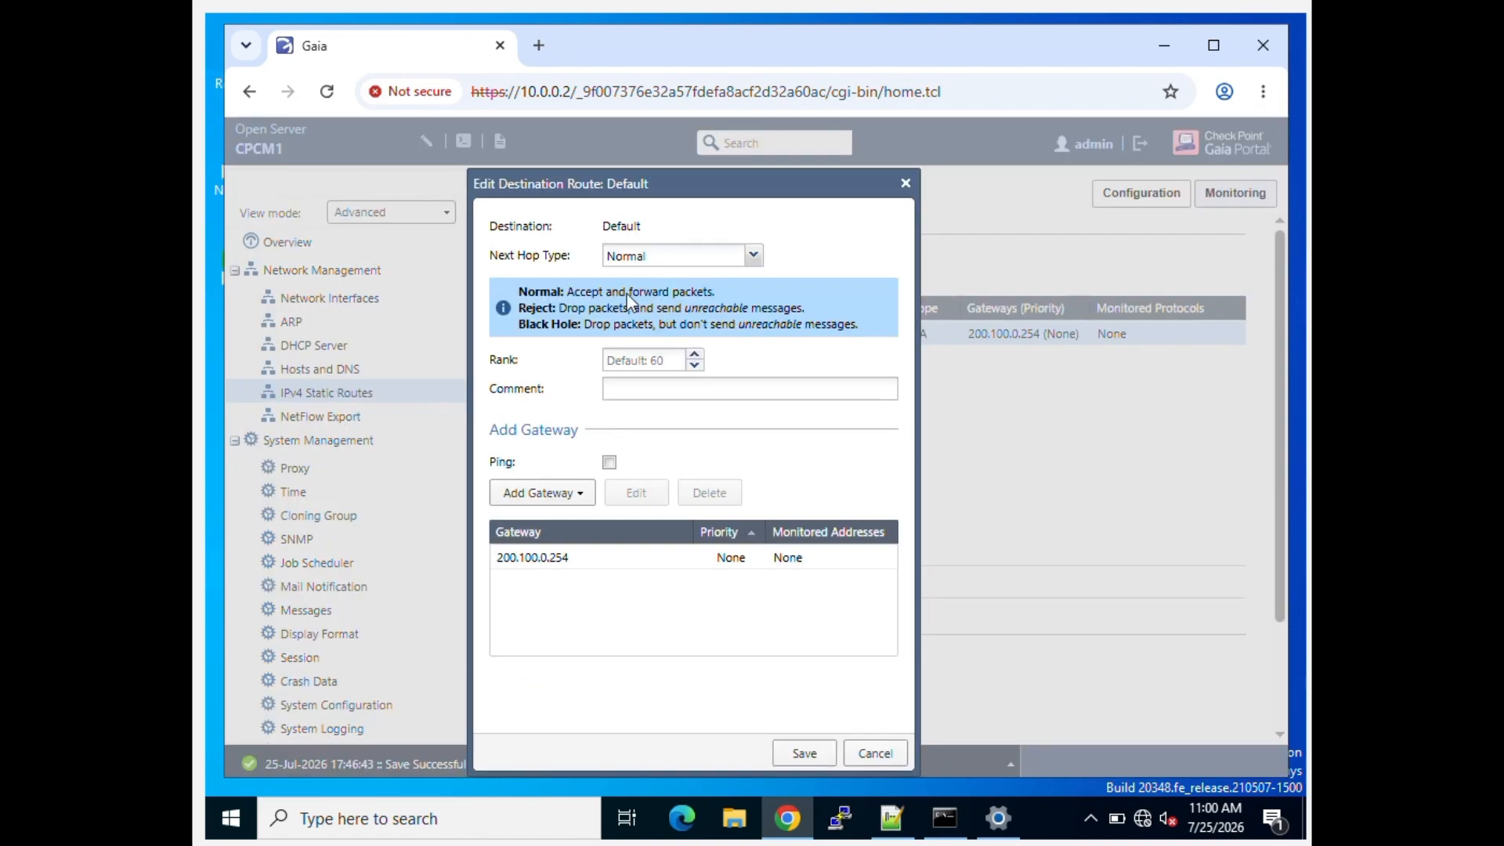
{"action": "left_click", "coordinate": [555, 494]}
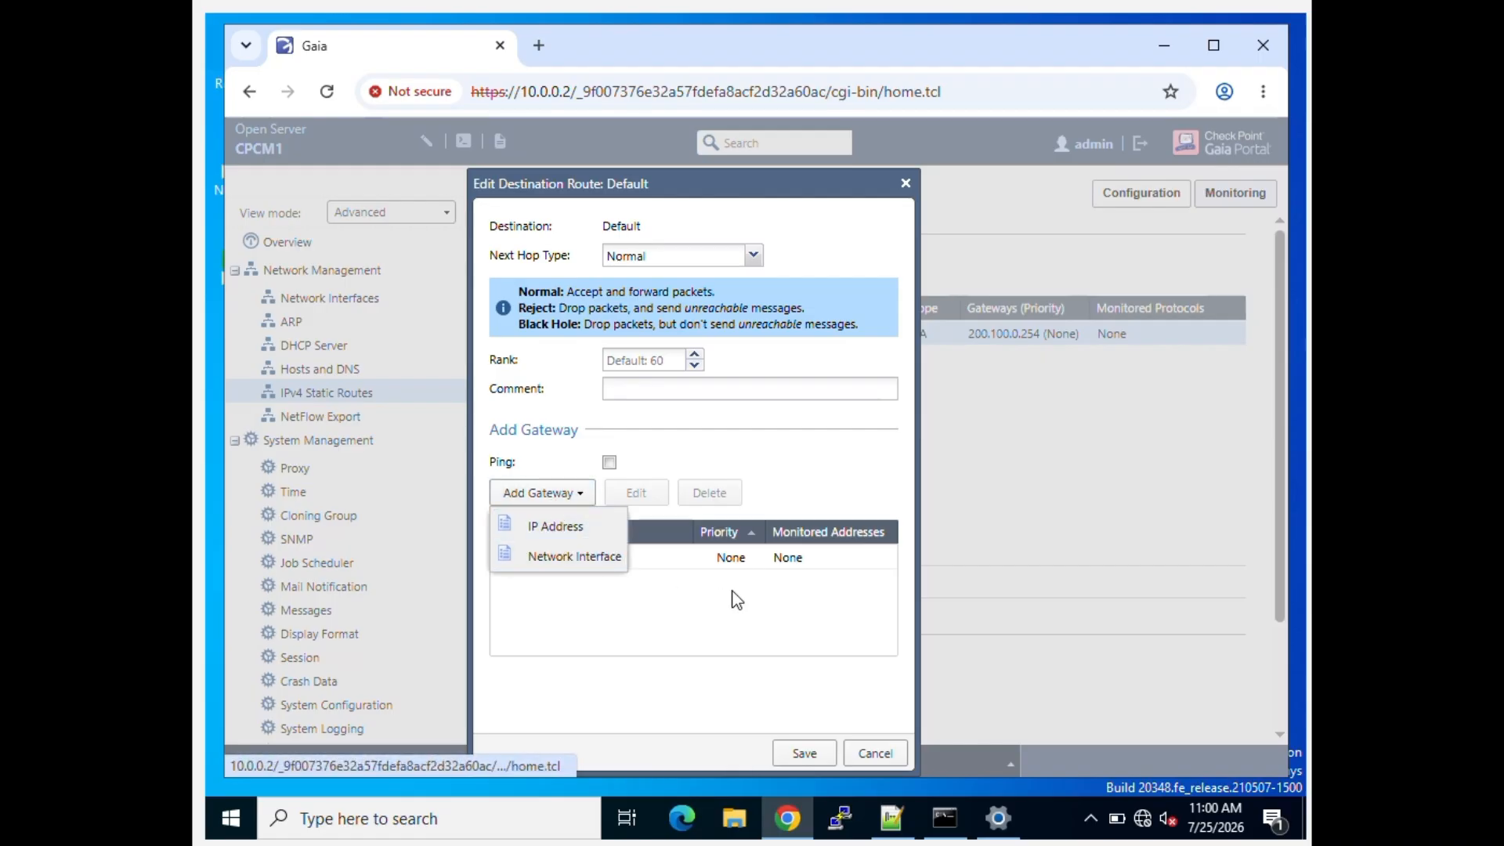
{"action": "left_click", "coordinate": [704, 586]}
{"action": "left_click", "coordinate": [674, 570]}
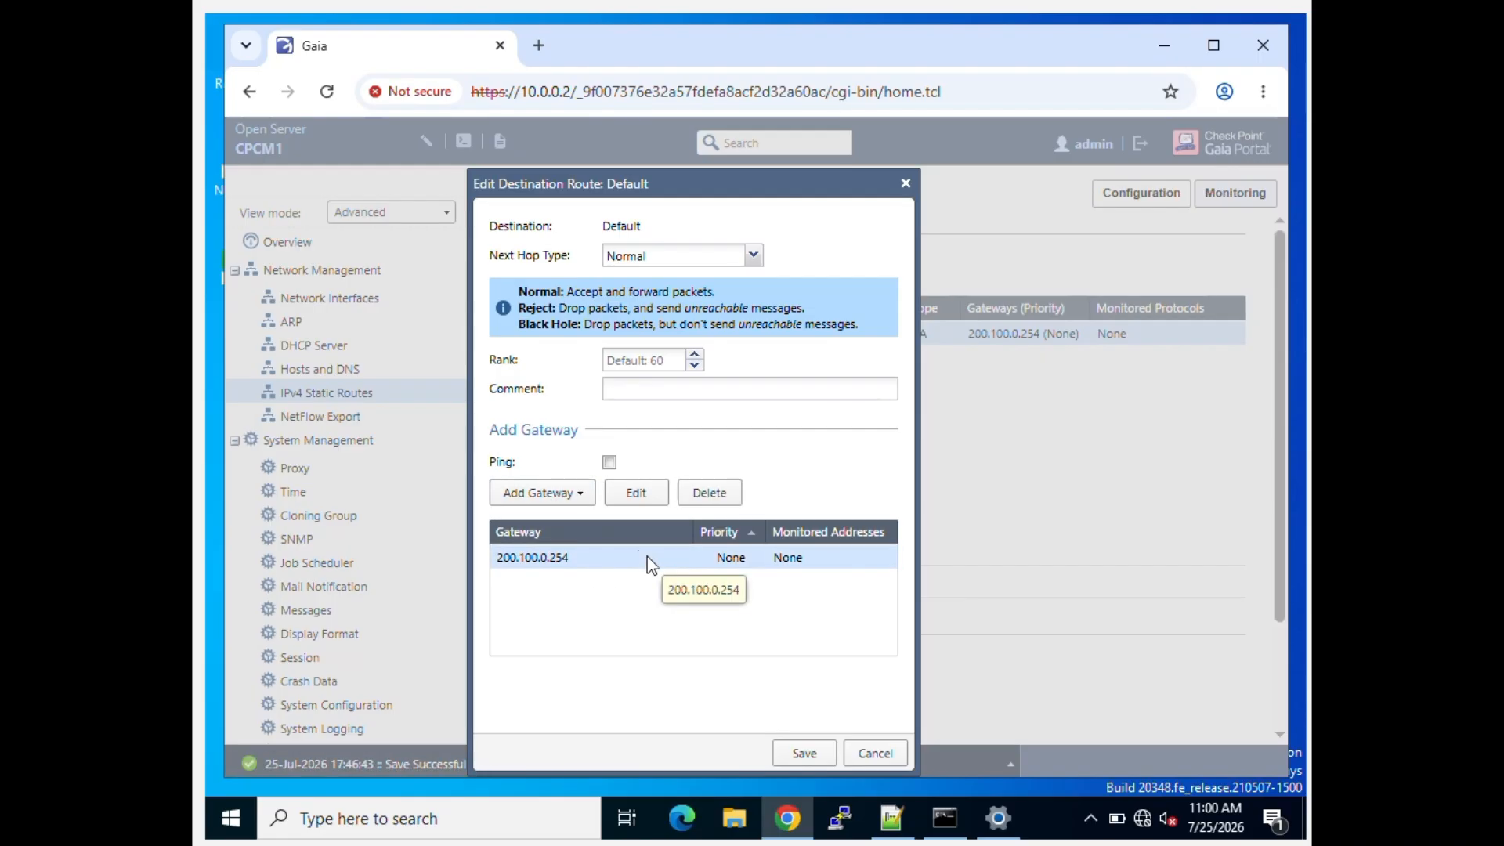
Step: Start a new IP address gateway for the Default route and add 8.8.8.8 as its monitored address
{"action": "left_click", "coordinate": [558, 501]}
{"action": "left_click", "coordinate": [559, 526]}
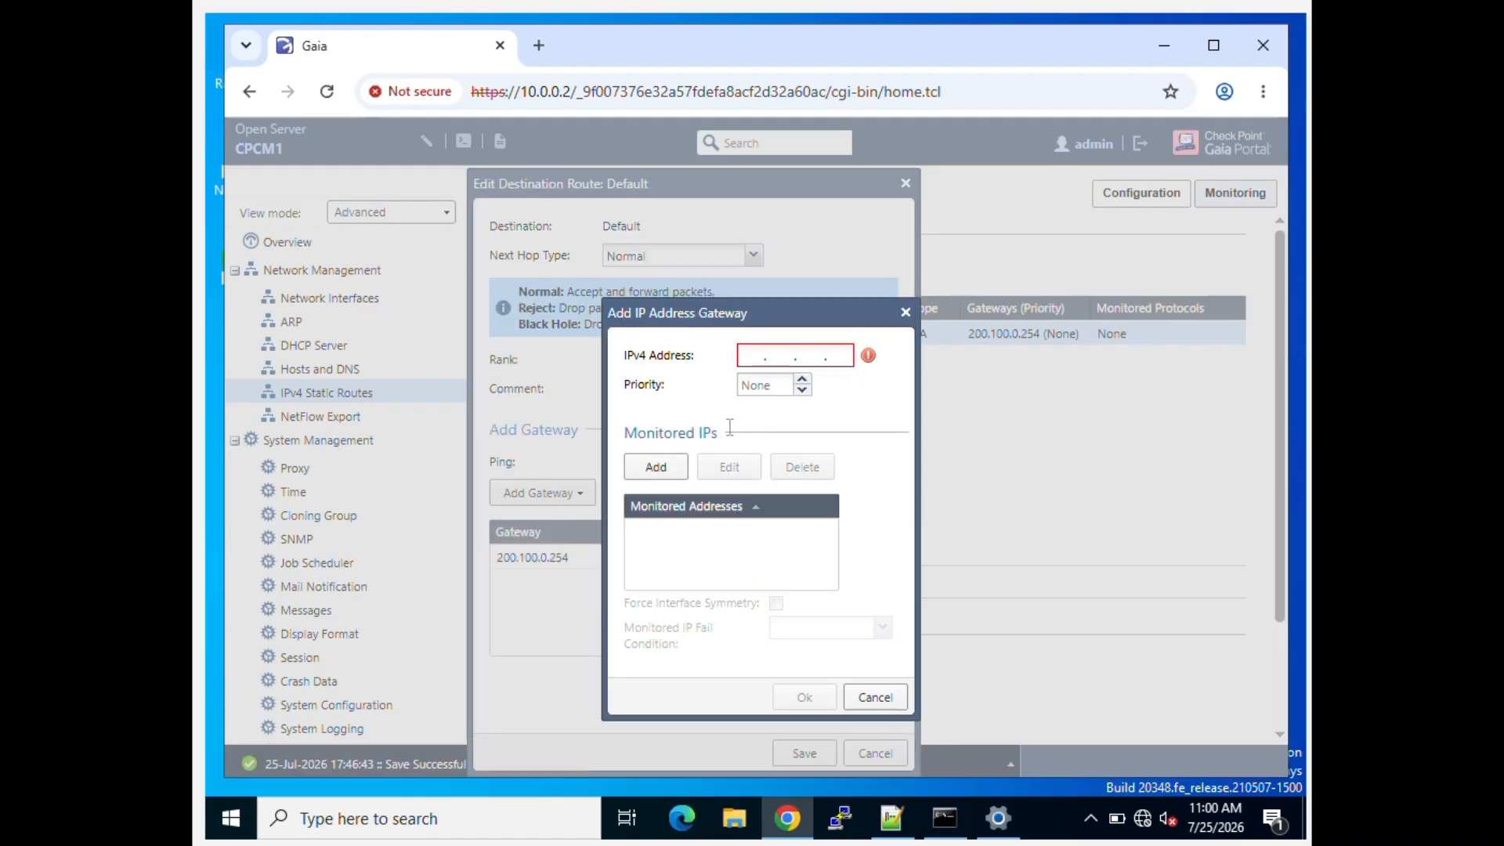
{"action": "left_click", "coordinate": [656, 467]}
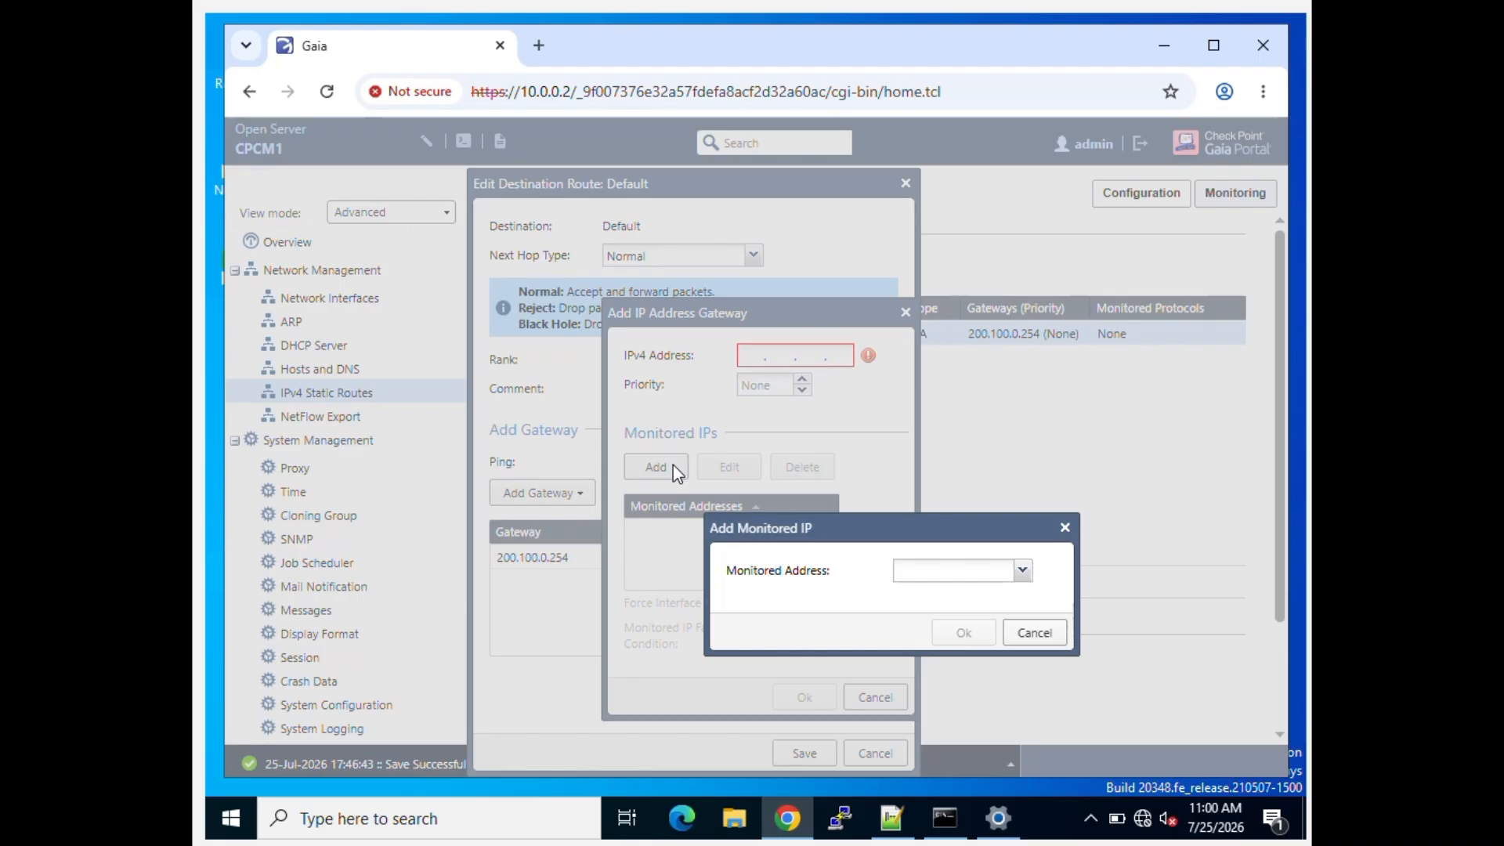
{"action": "left_click", "coordinate": [1022, 574]}
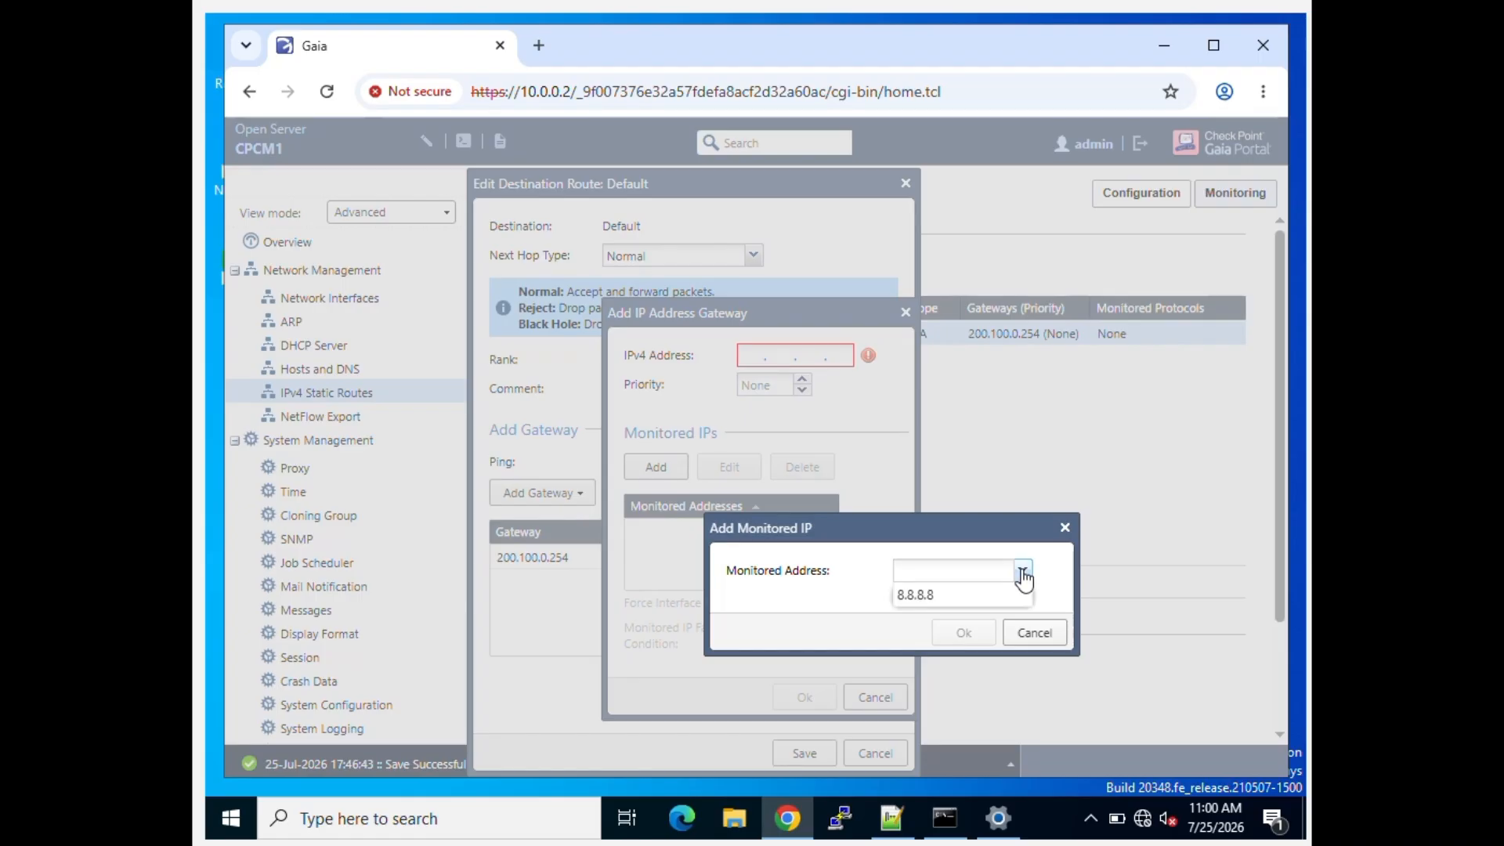
{"action": "left_click", "coordinate": [961, 599]}
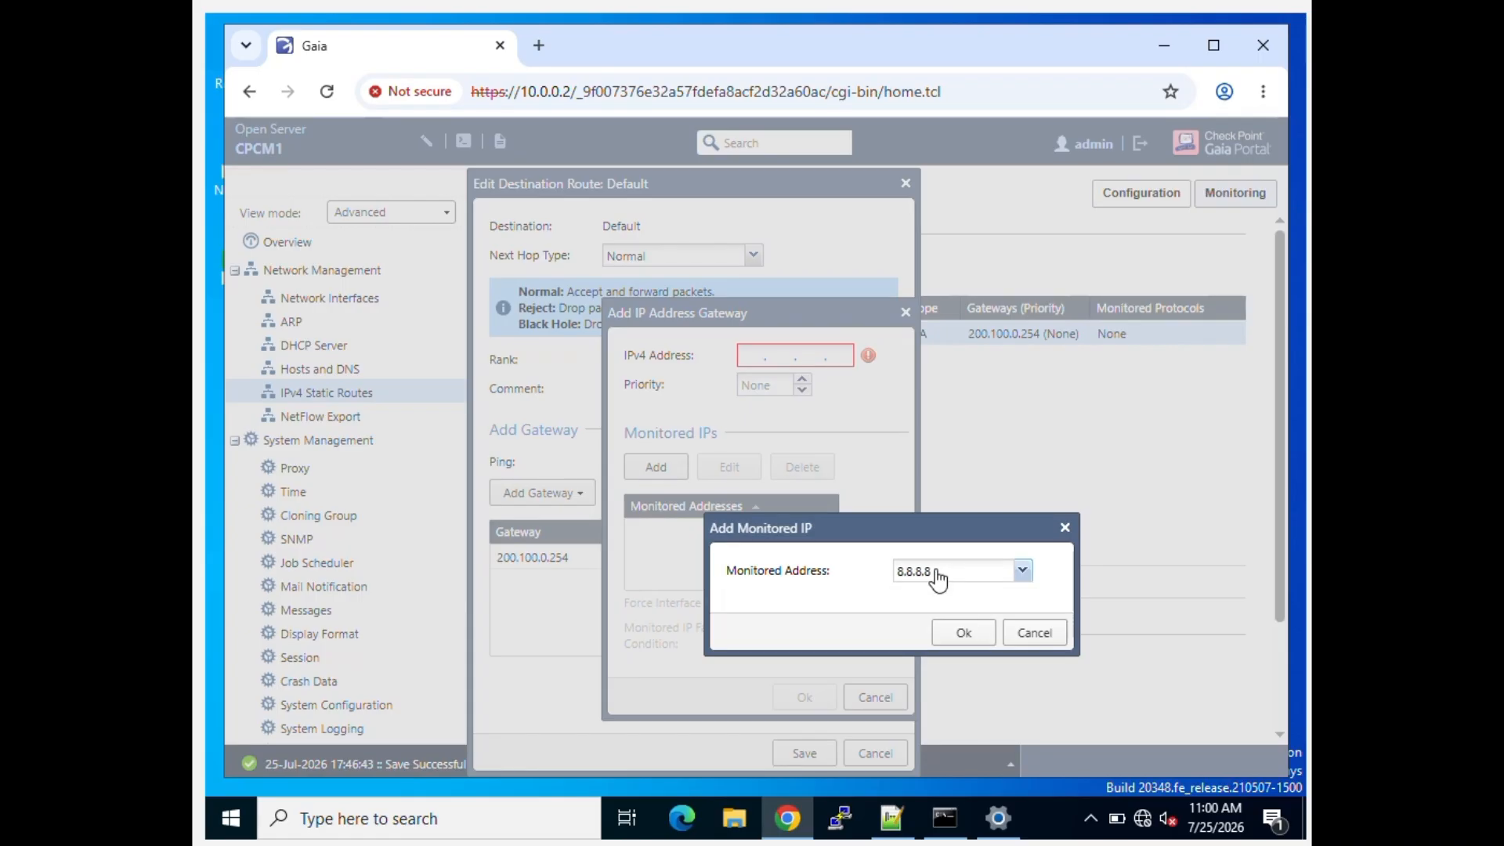
{"action": "left_click", "coordinate": [962, 634]}
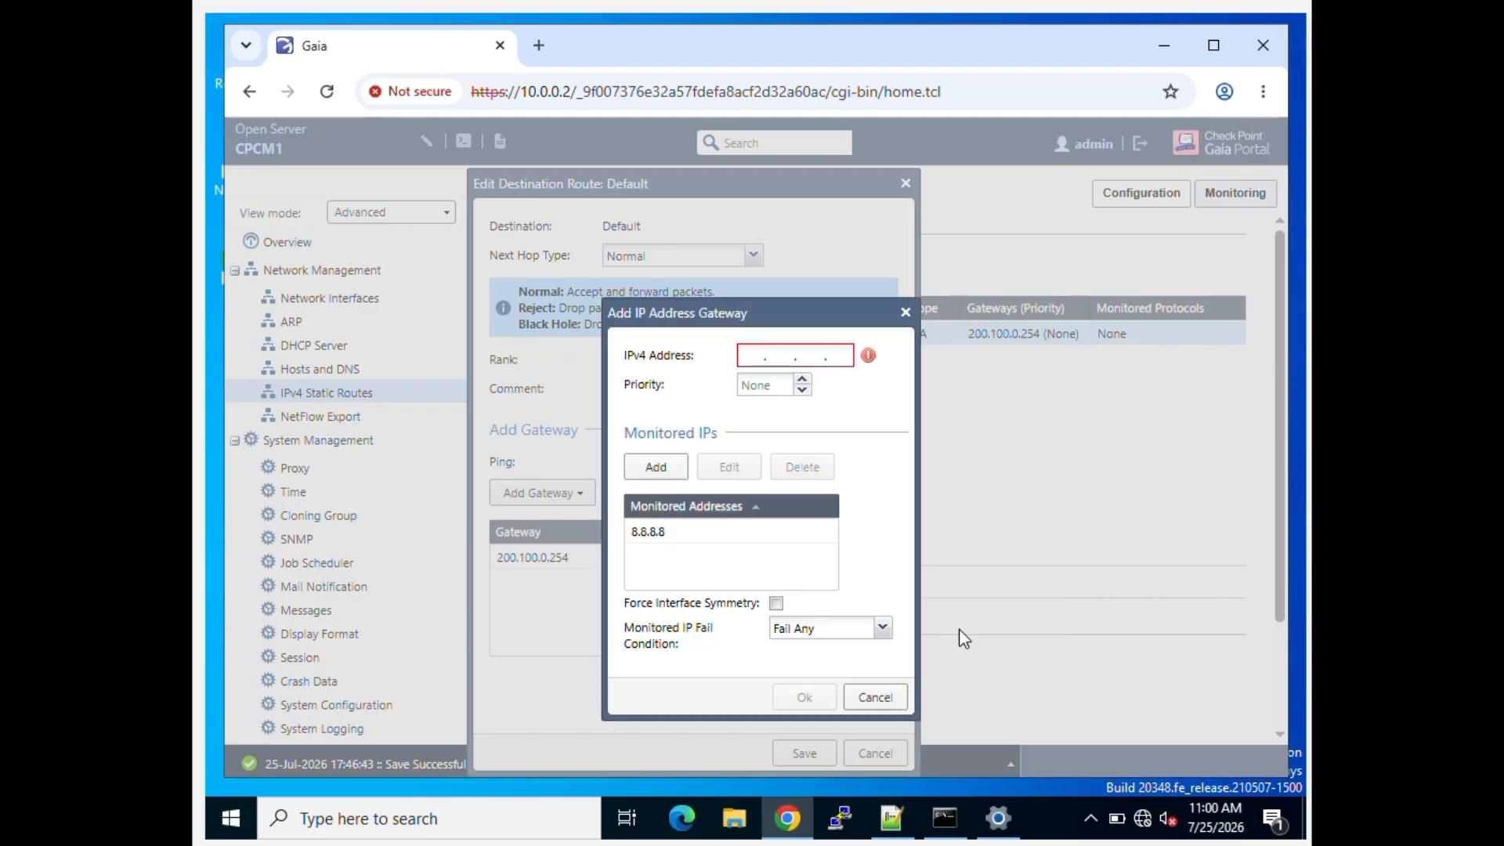
Step: Try the Fail All condition for the monitored IP, discarding the new gateway and saving the Default route
{"action": "left_click", "coordinate": [880, 630]}
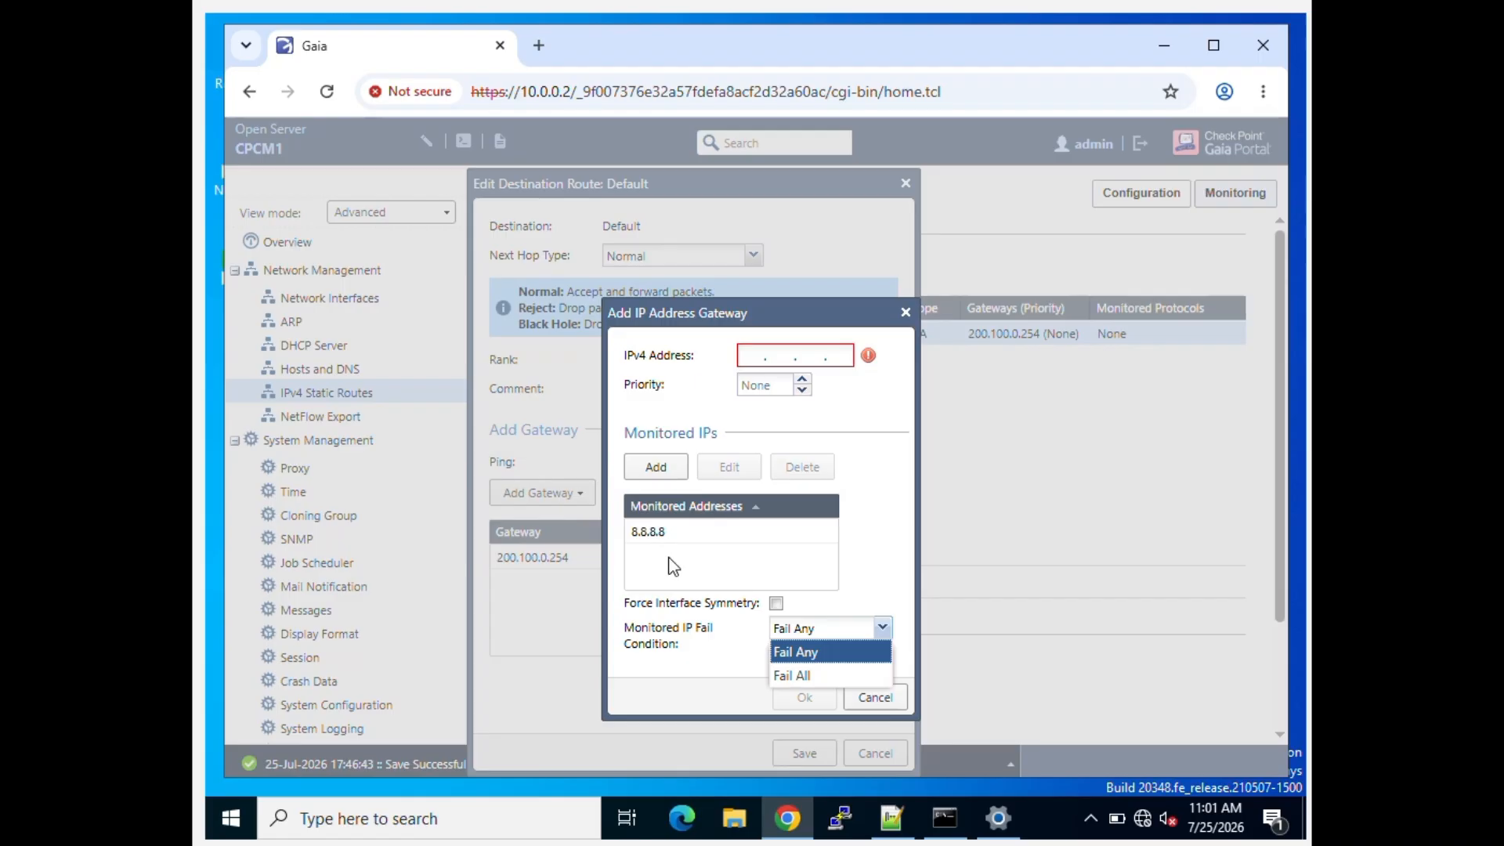
{"action": "left_click", "coordinate": [794, 677]}
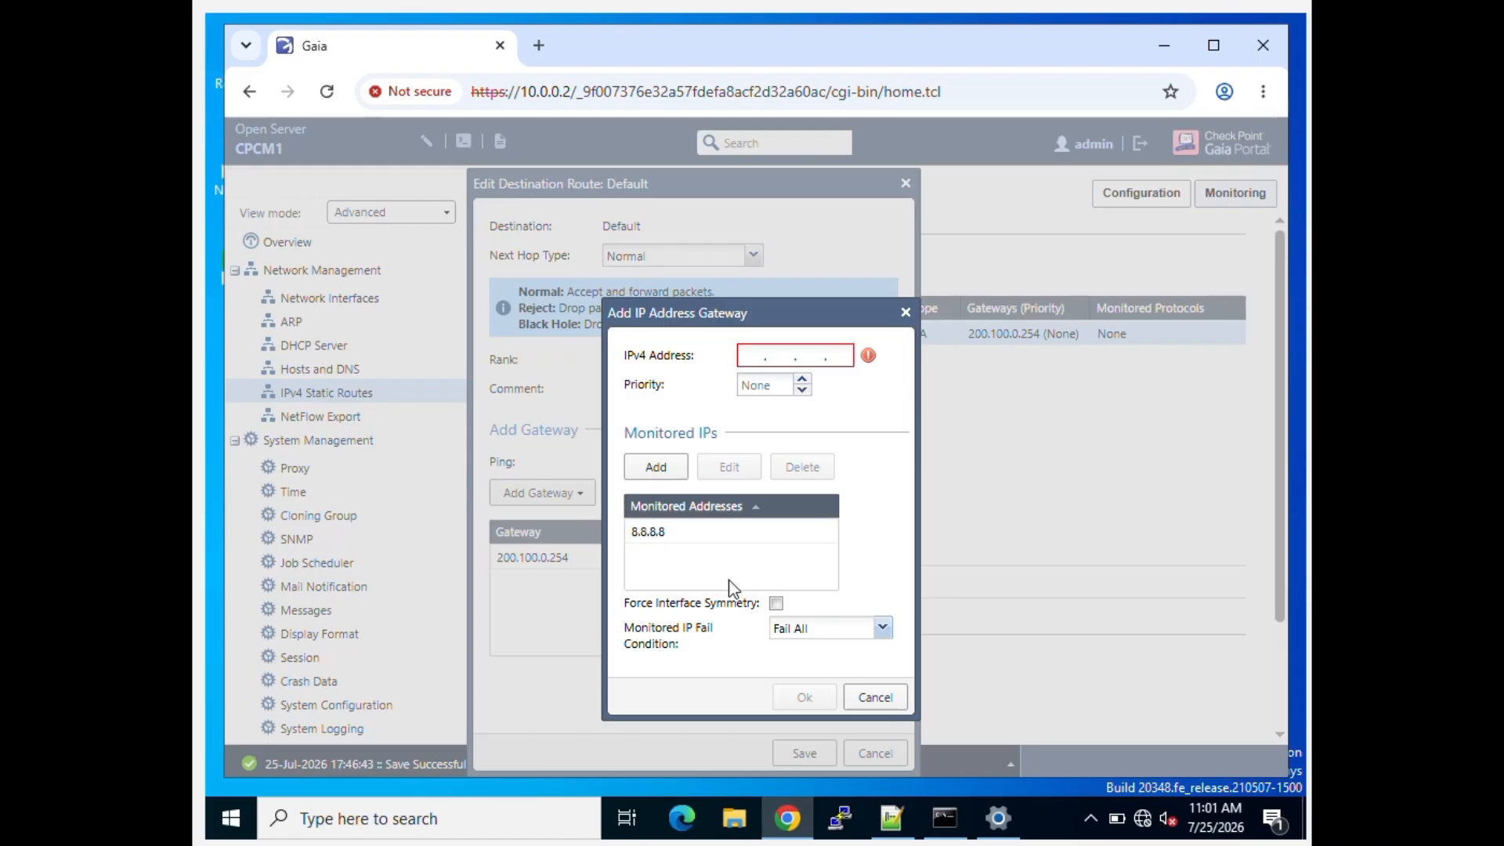
{"action": "left_click", "coordinate": [875, 698]}
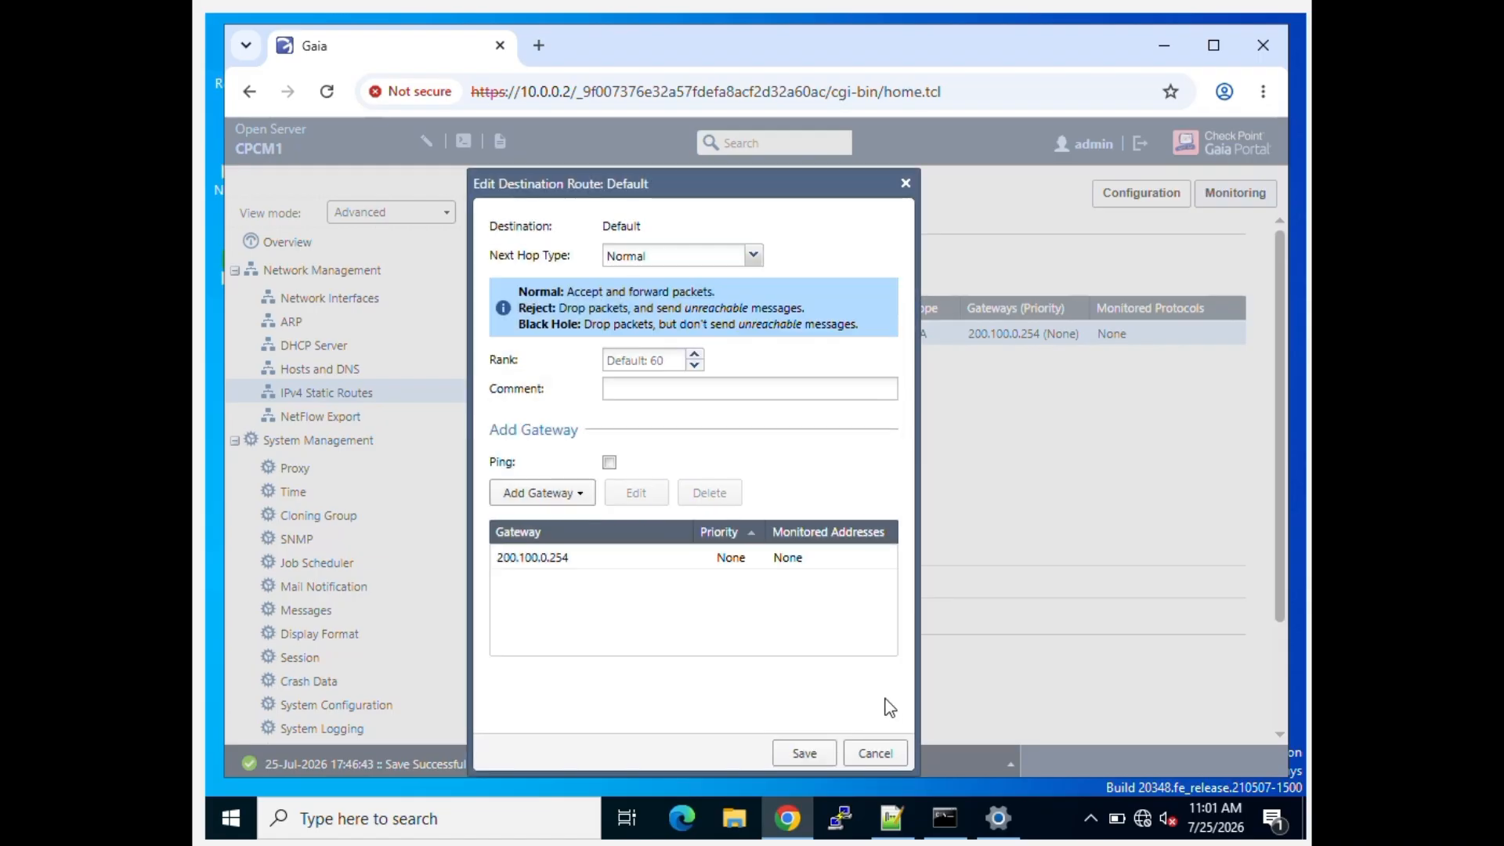
{"action": "left_click", "coordinate": [805, 754]}
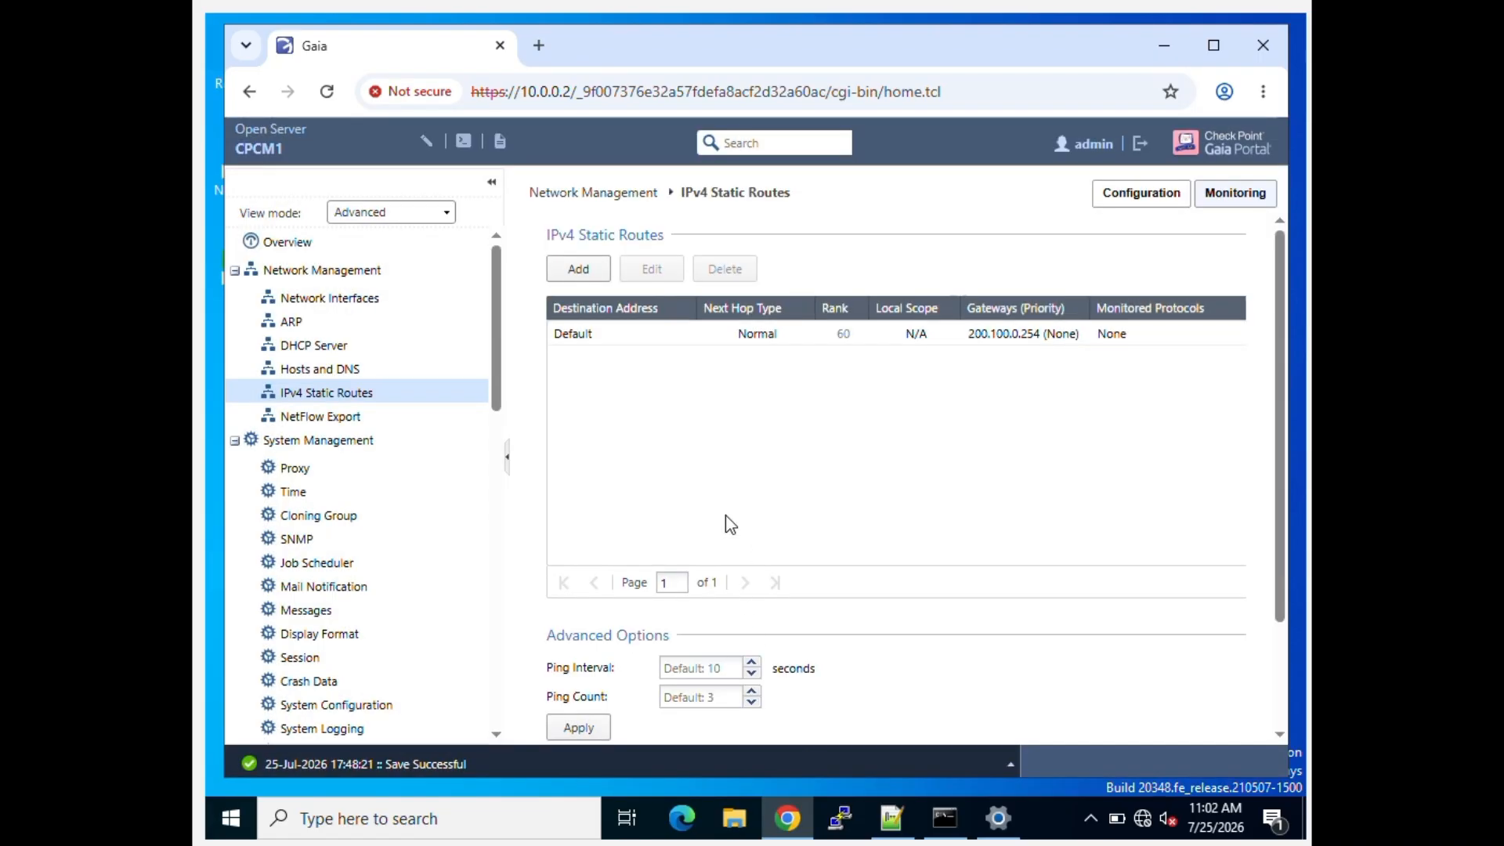
Step: Reopen the Default route and try a new IP address gateway monitoring 8.8.8.8, discarding the gateway and saving the route
{"action": "left_click", "coordinate": [657, 335]}
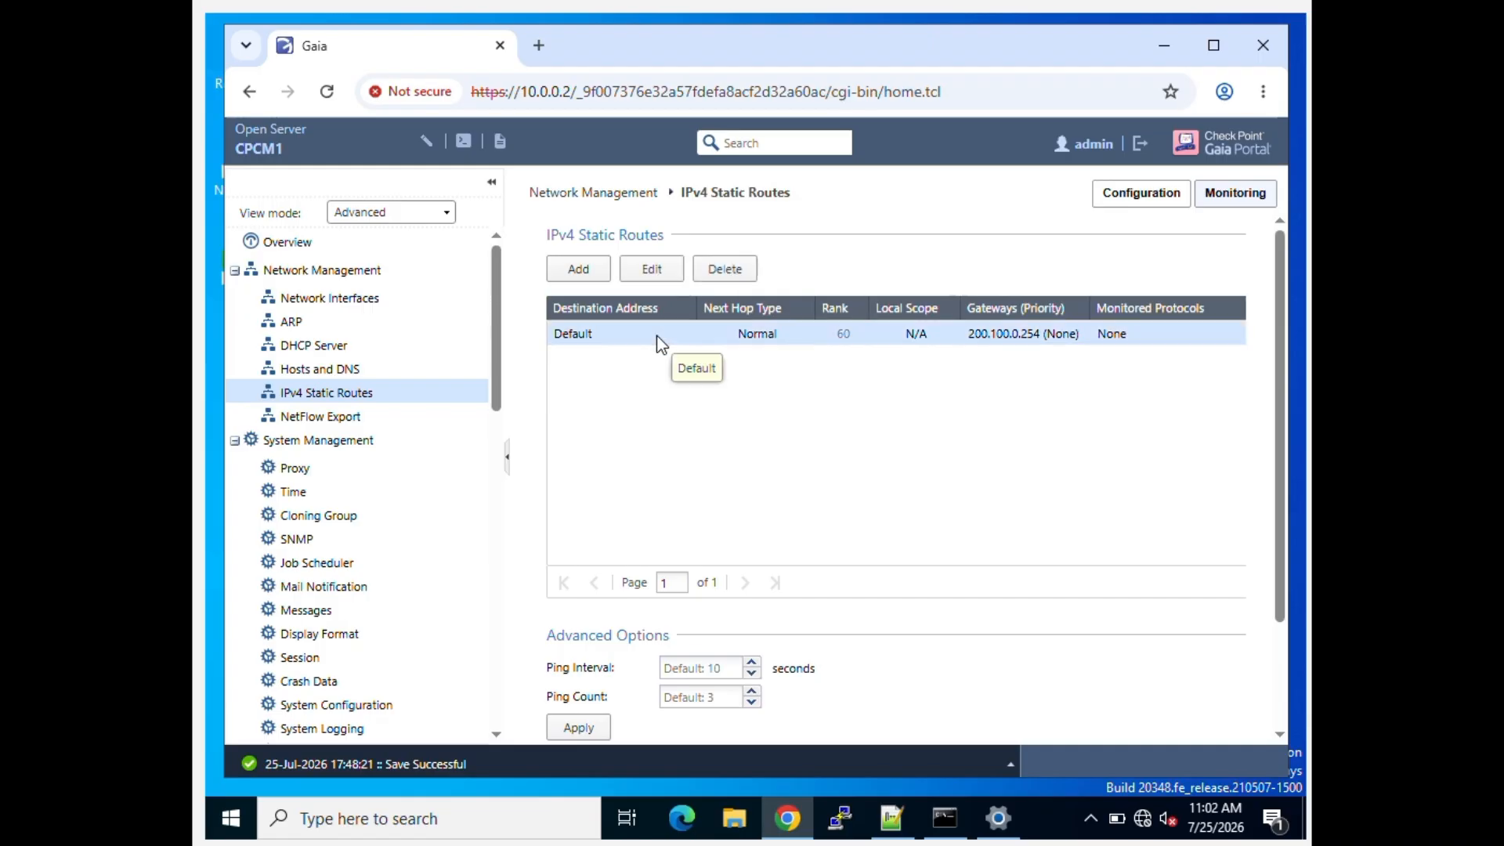
{"action": "left_click", "coordinate": [651, 274]}
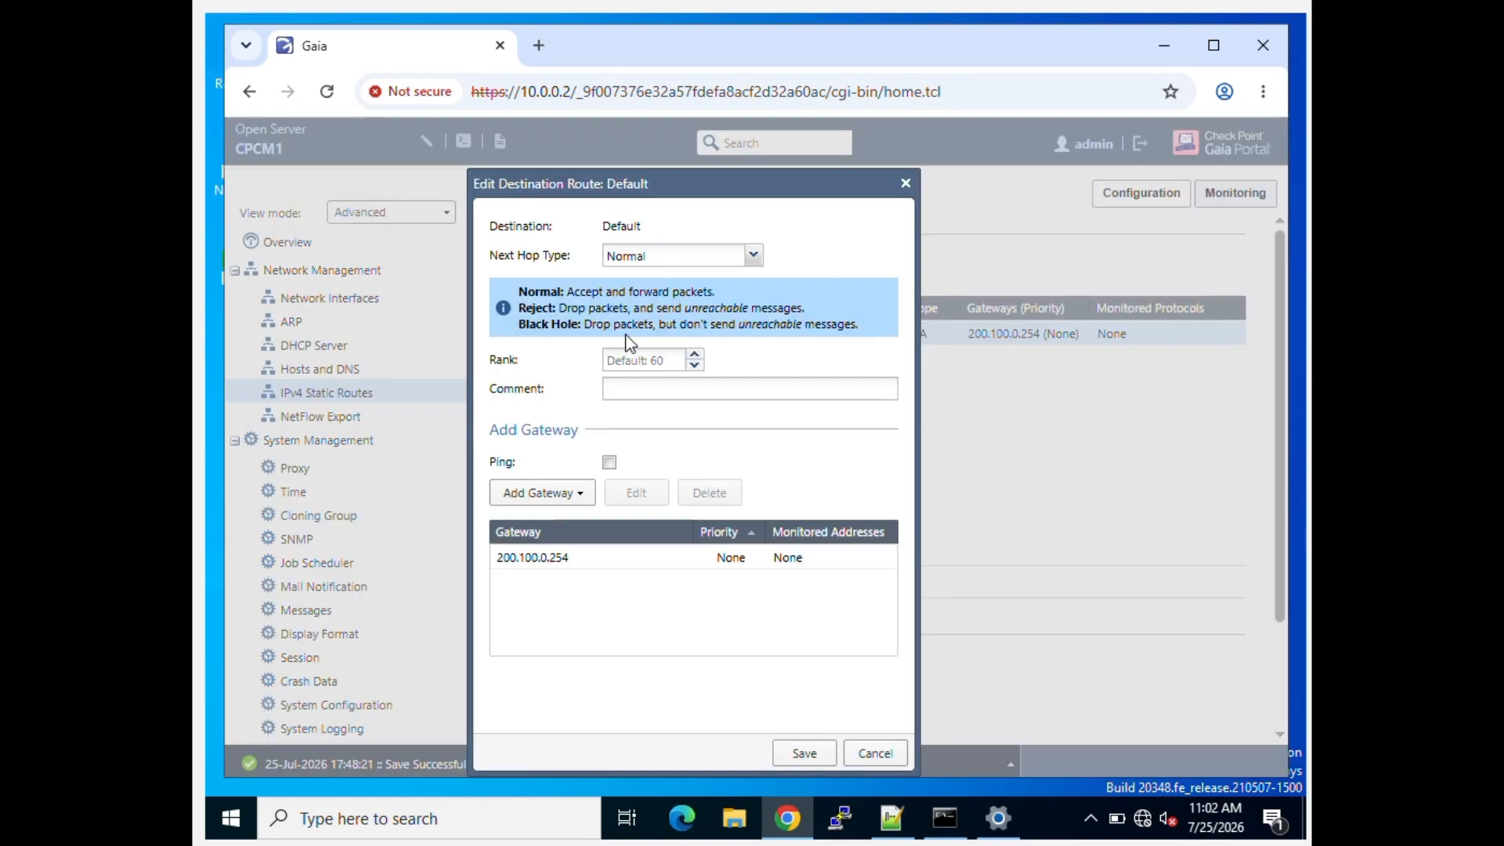
{"action": "left_click", "coordinate": [561, 496]}
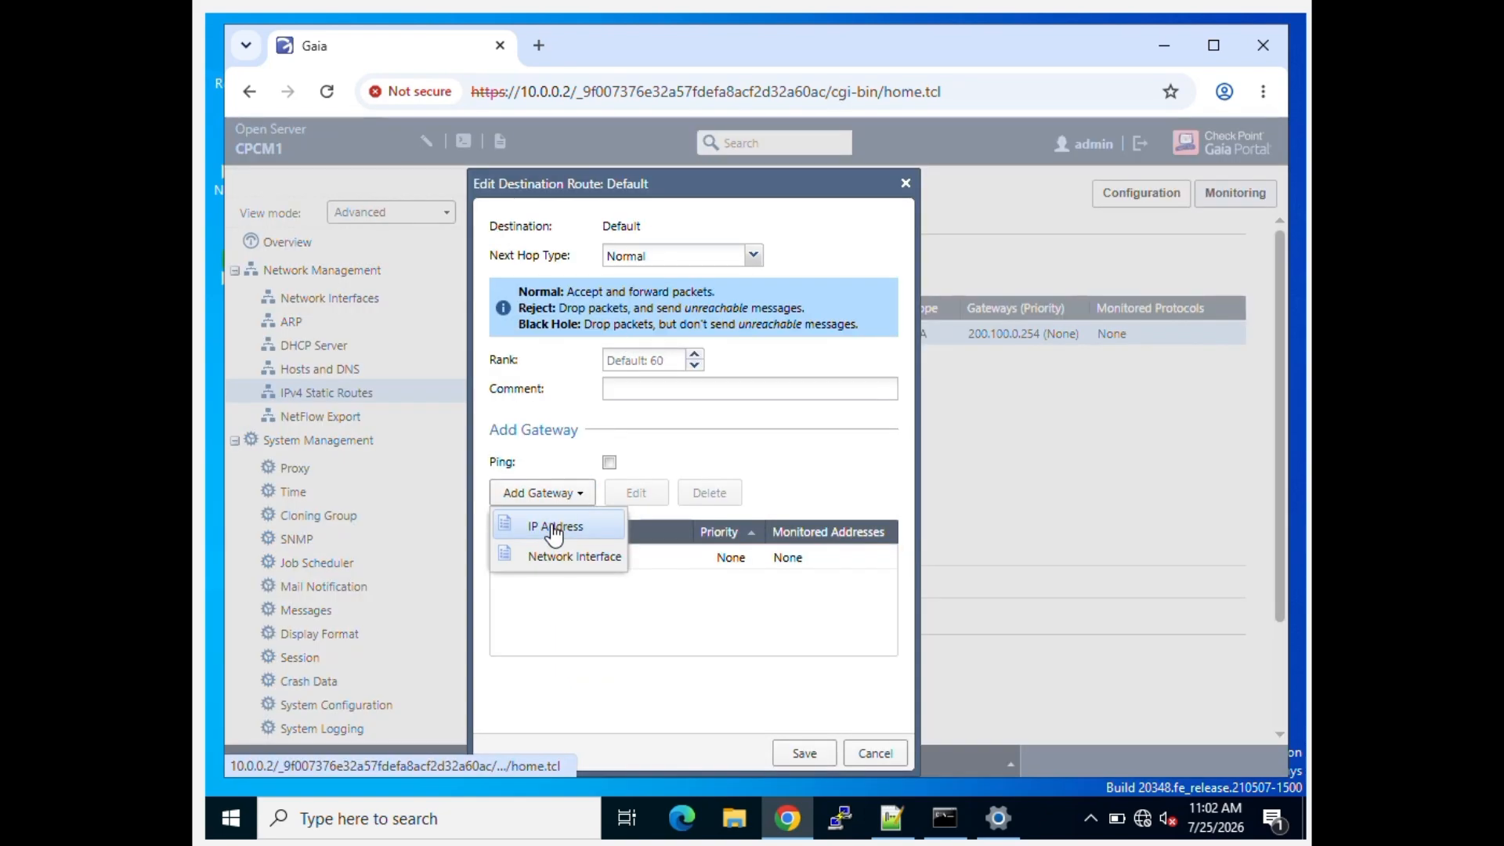
{"action": "left_click", "coordinate": [551, 525]}
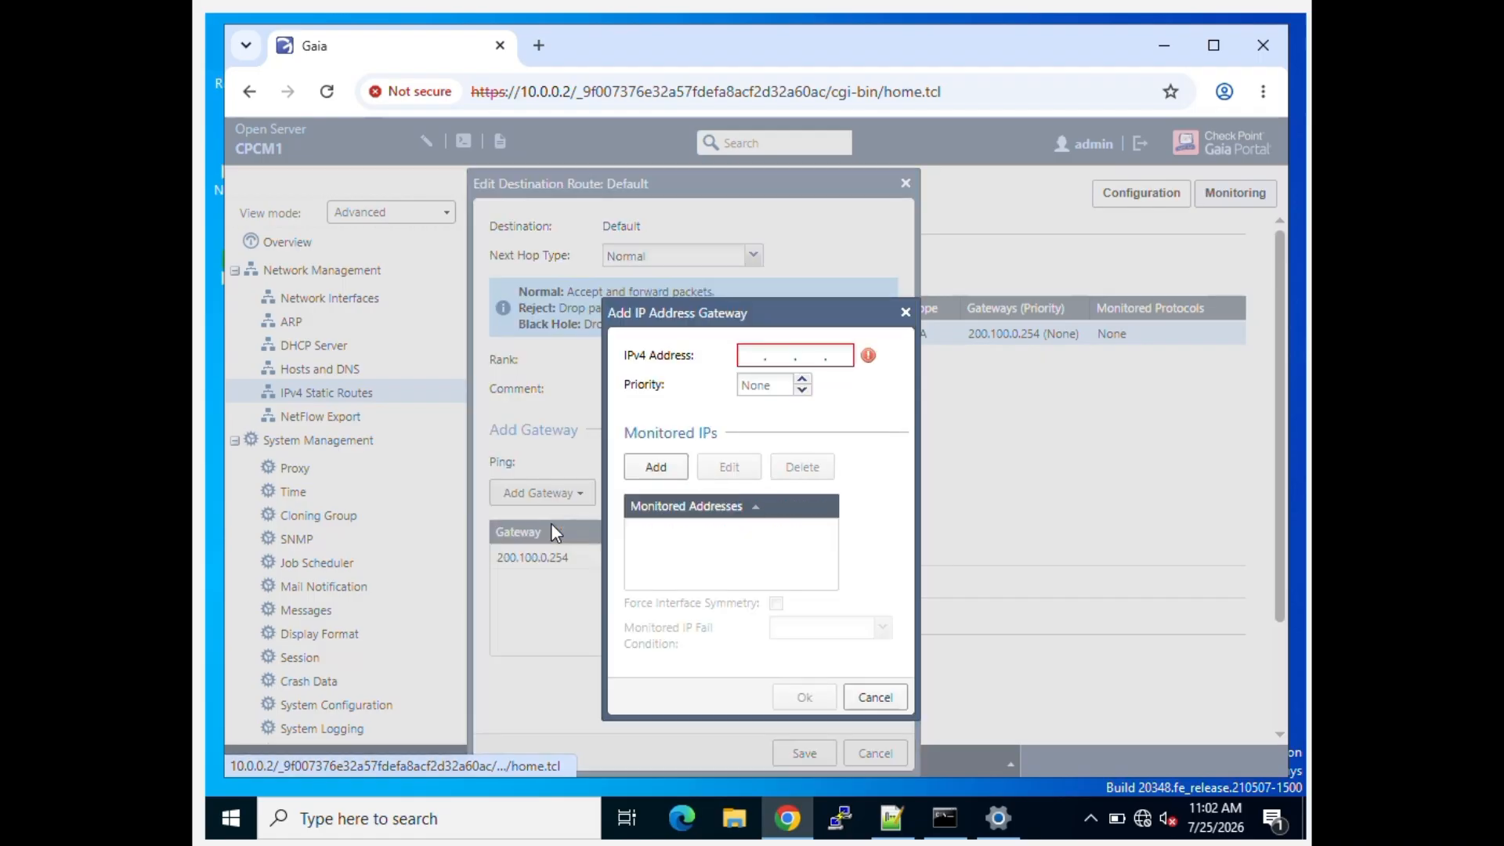
{"action": "left_click", "coordinate": [672, 471]}
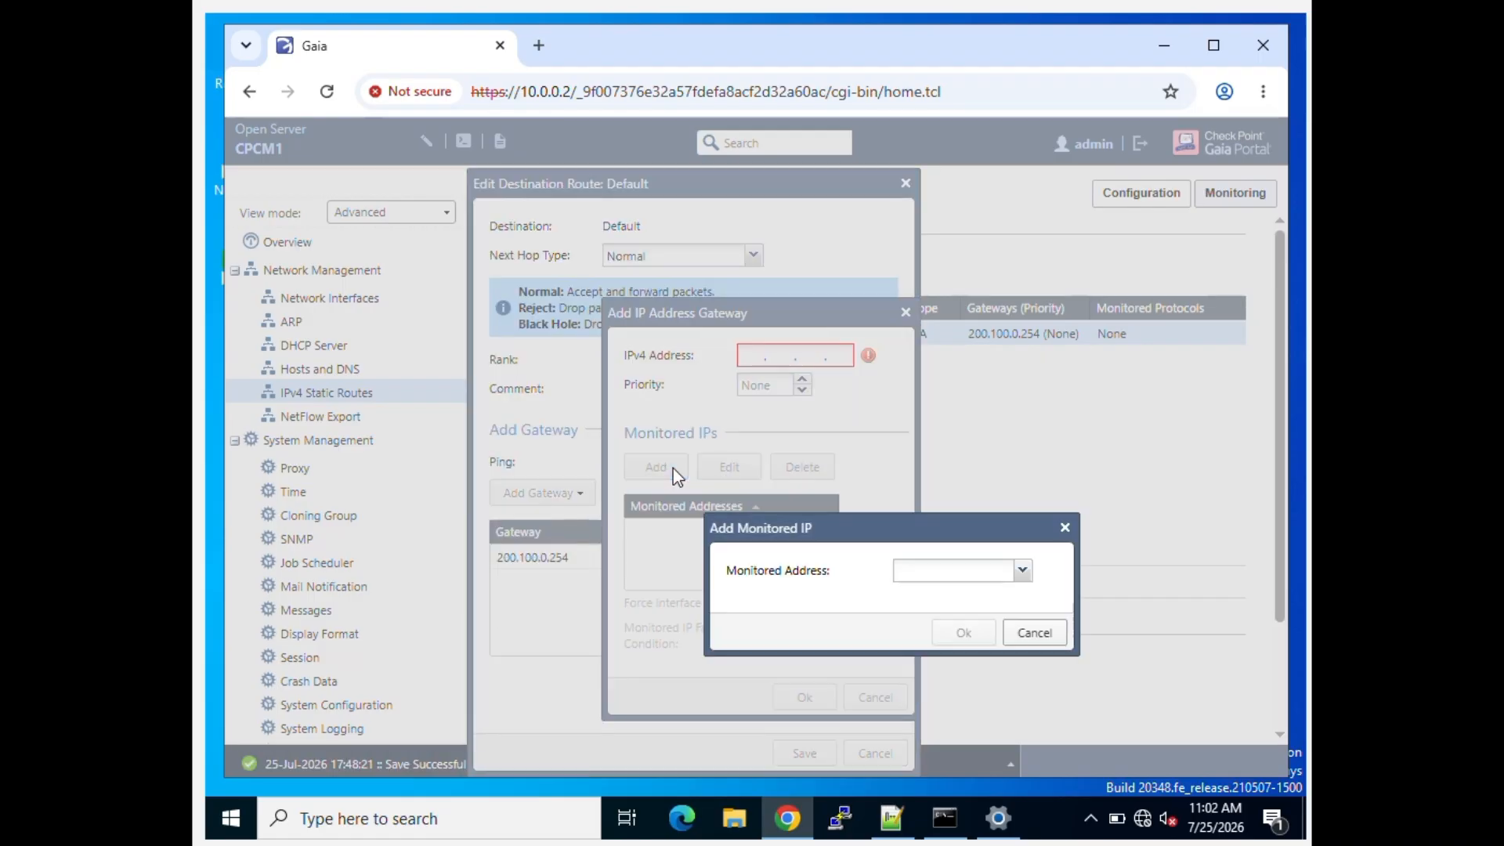
{"action": "left_click", "coordinate": [927, 571]}
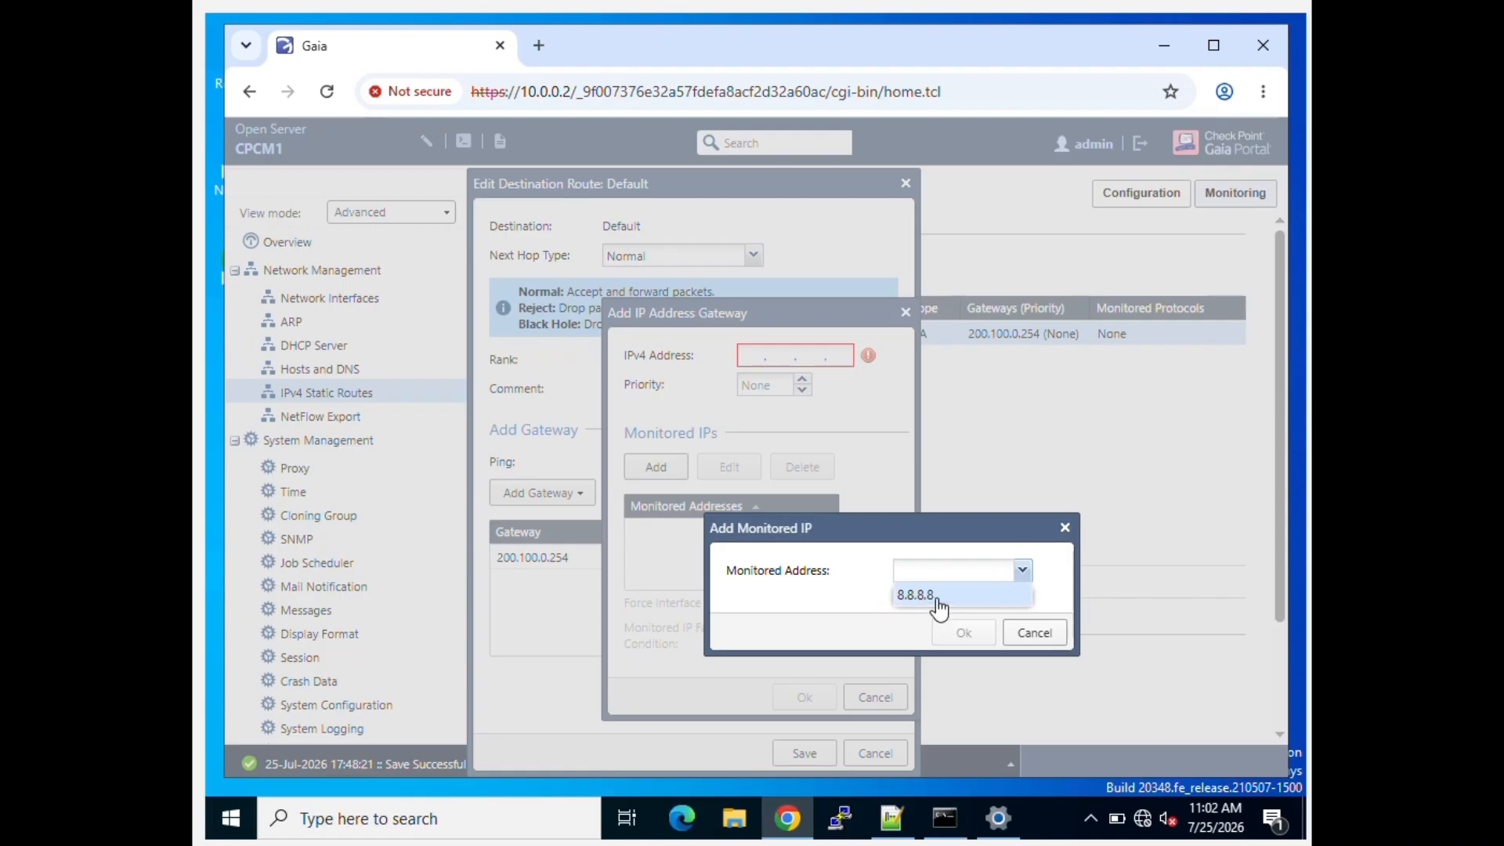
{"action": "left_click", "coordinate": [917, 596]}
{"action": "left_click", "coordinate": [963, 632]}
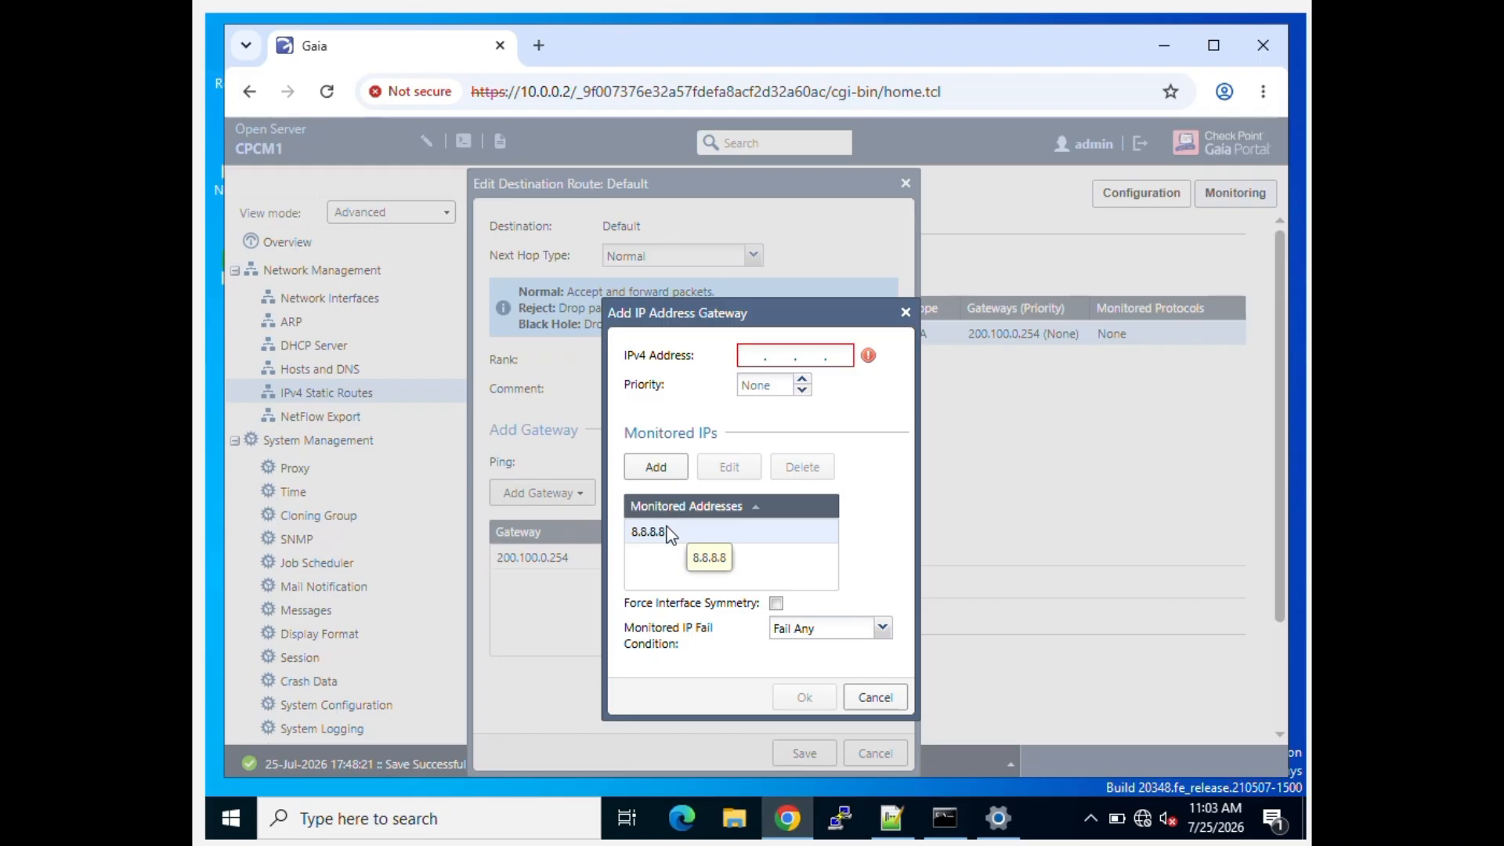
{"action": "left_click", "coordinate": [874, 698]}
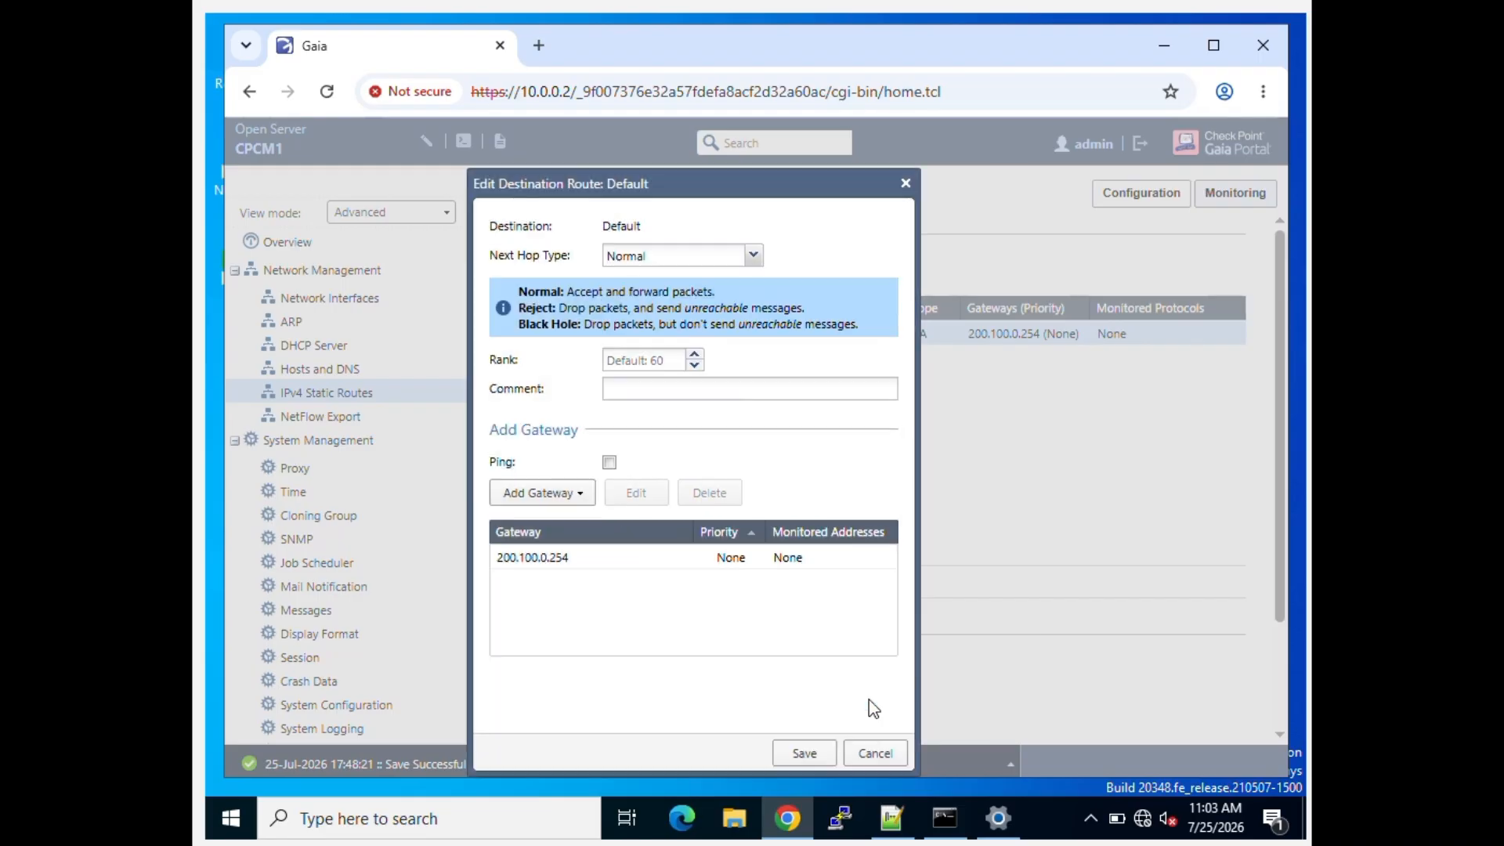
{"action": "left_click", "coordinate": [821, 756]}
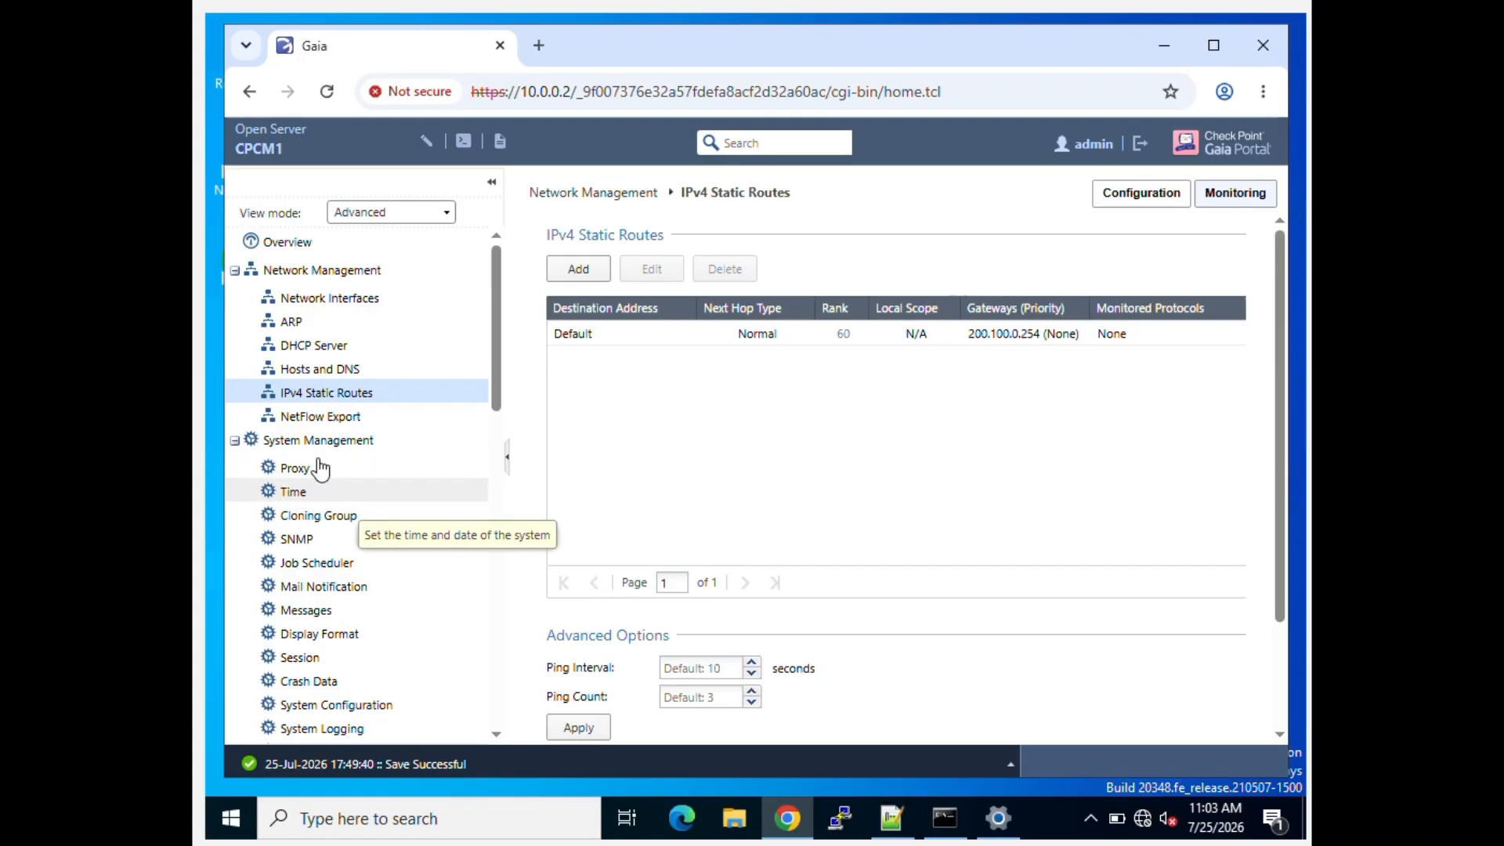
Step: Open the system time settings and set time and date automatically through NTP with ntp.checkpoint.com and ntp2.checkpoint.com, both version 4
{"action": "left_click", "coordinate": [294, 492]}
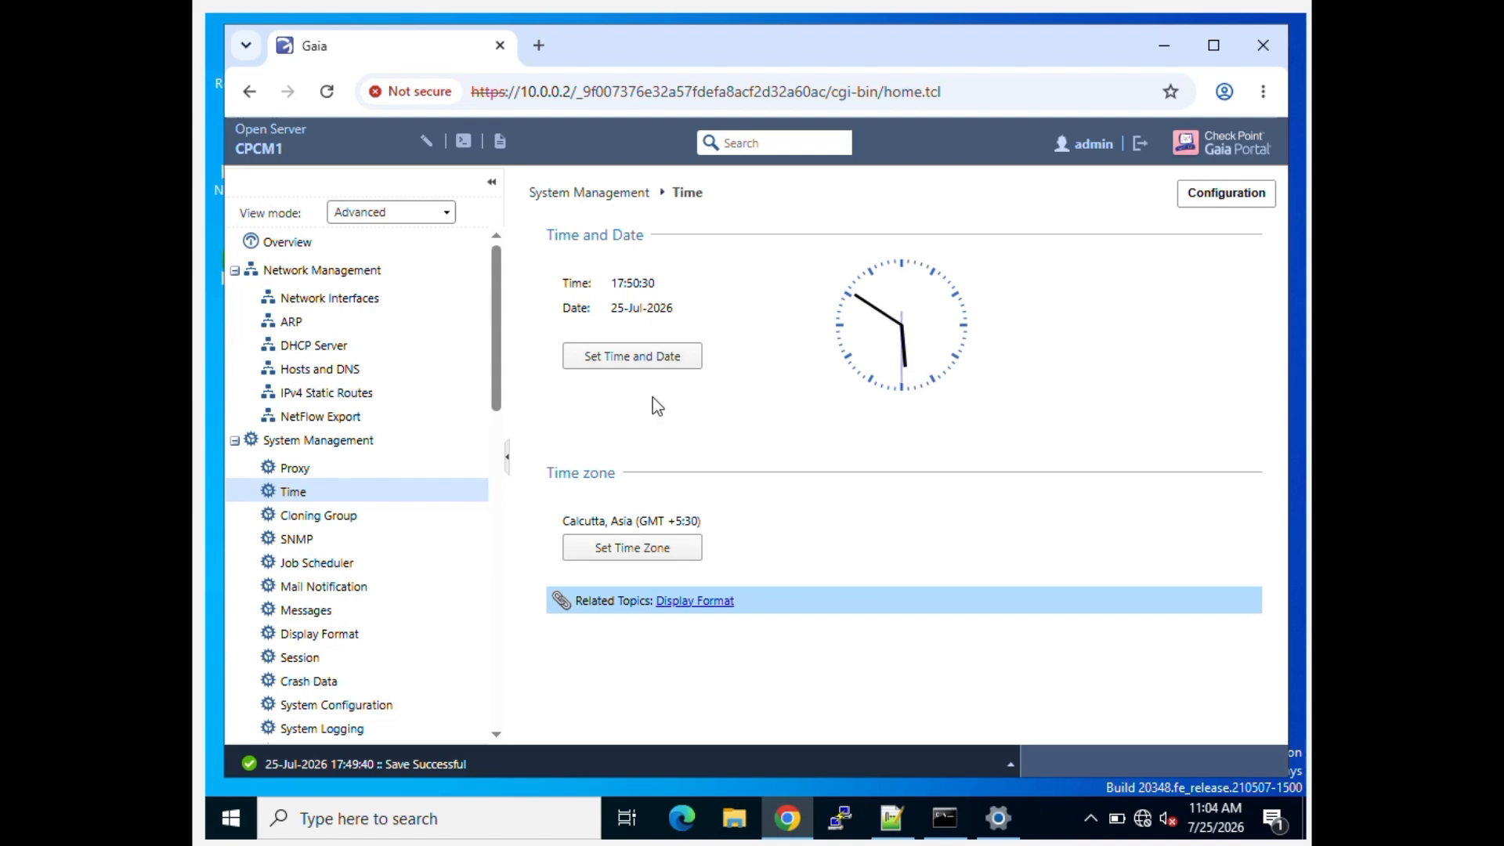
{"action": "left_click", "coordinate": [639, 357]}
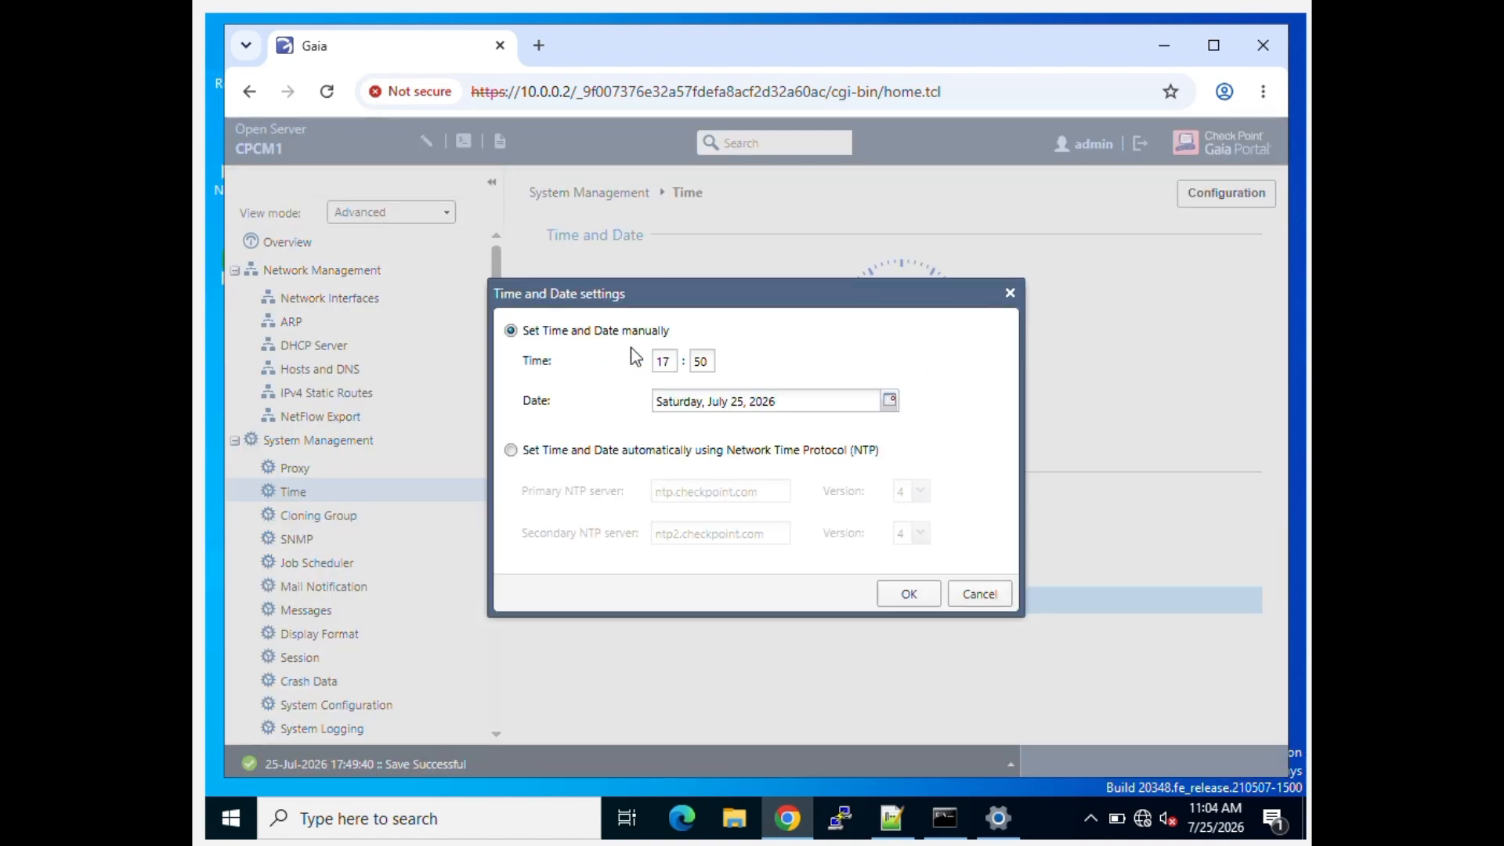
{"action": "left_click", "coordinate": [511, 451]}
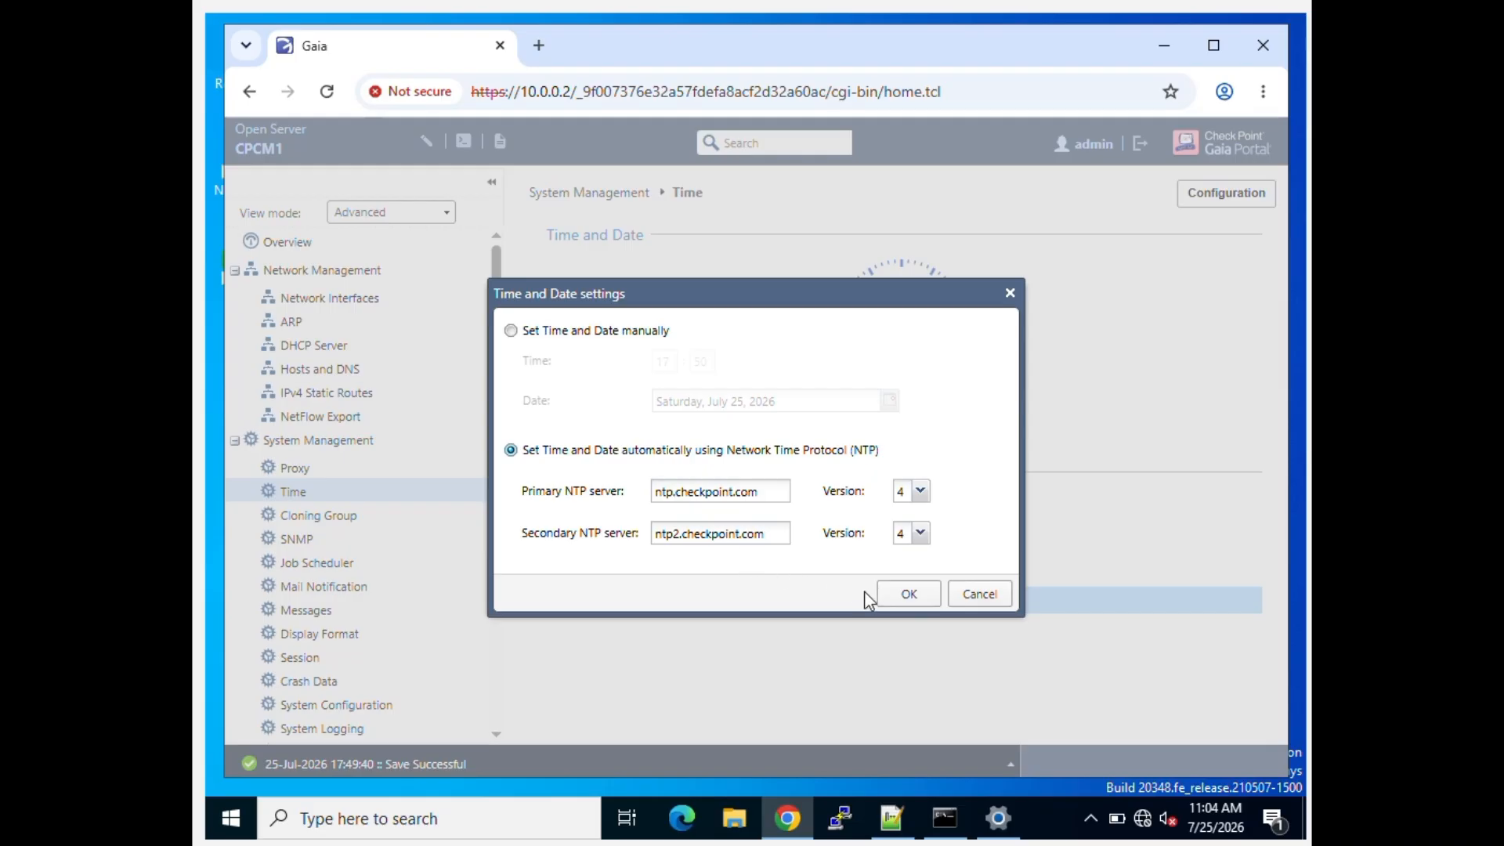
{"action": "left_click", "coordinate": [904, 601]}
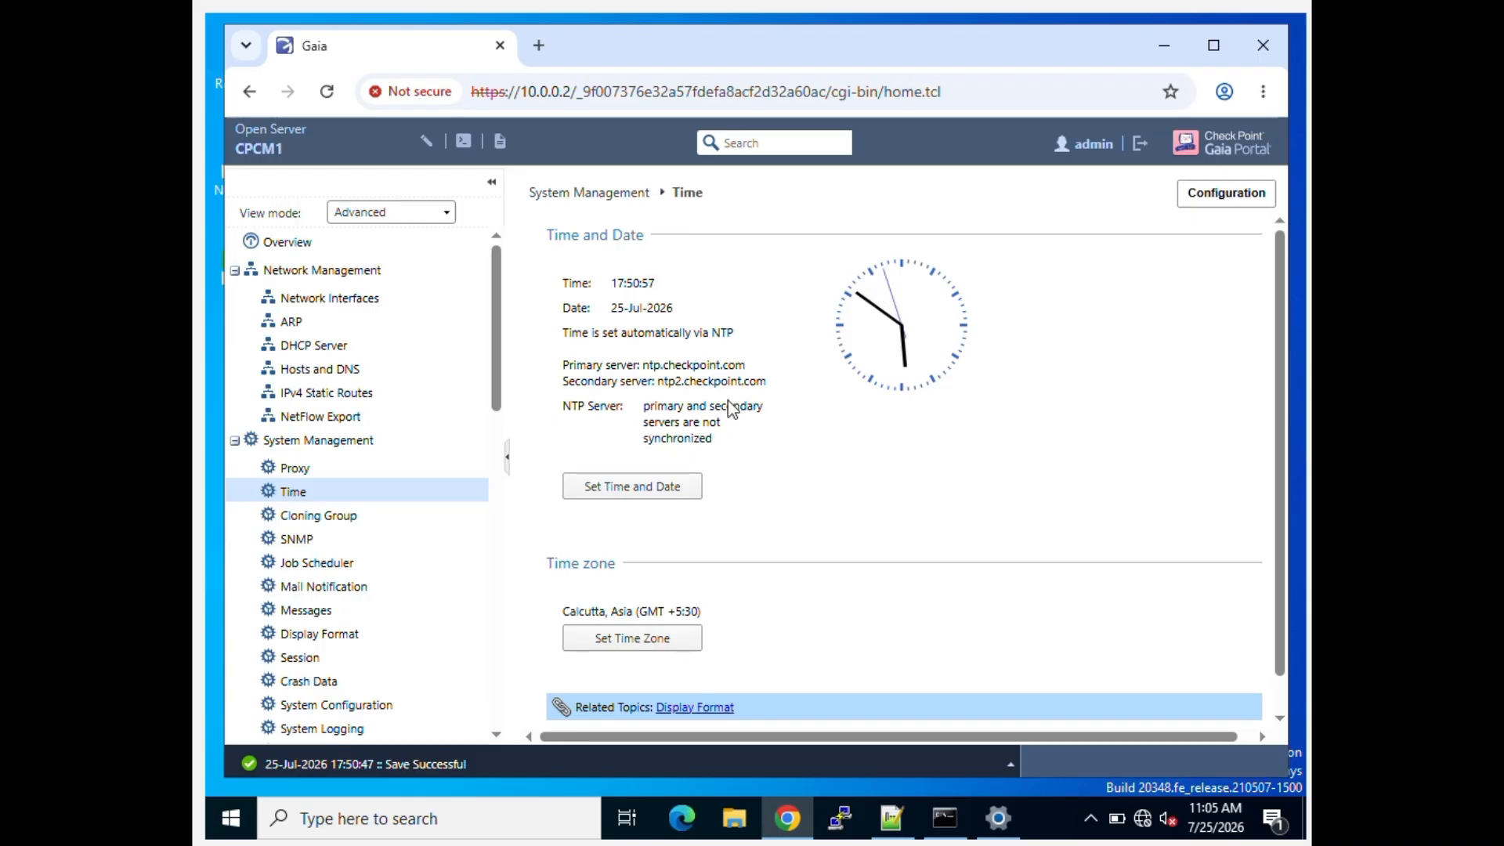
Step: Open the time zone settings and confirm Calcutta, Asia (GMT +5:30) as the time zone
{"action": "left_click", "coordinate": [677, 644]}
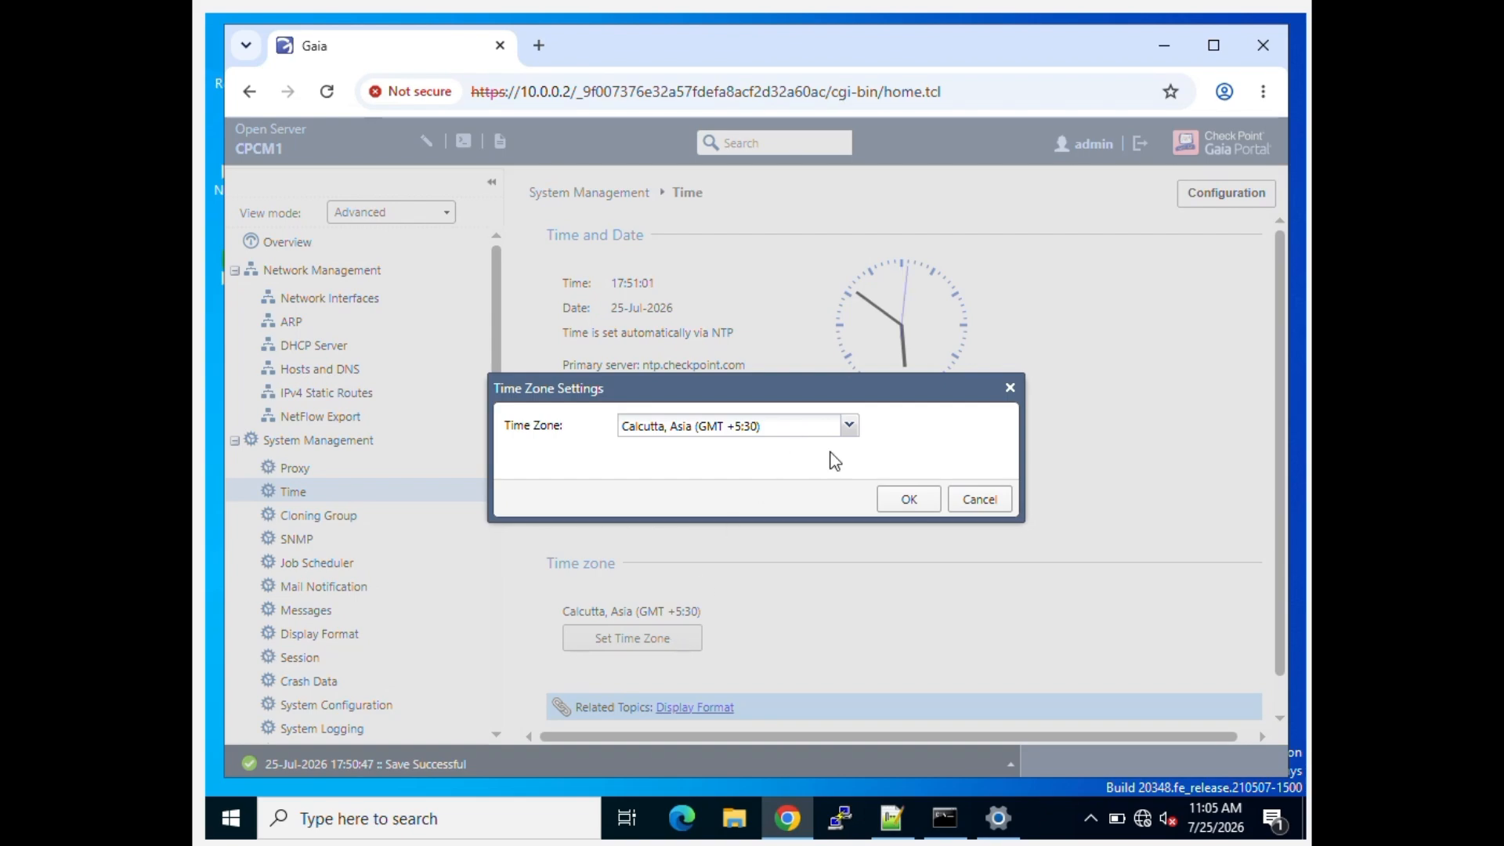
{"action": "left_click", "coordinate": [908, 502]}
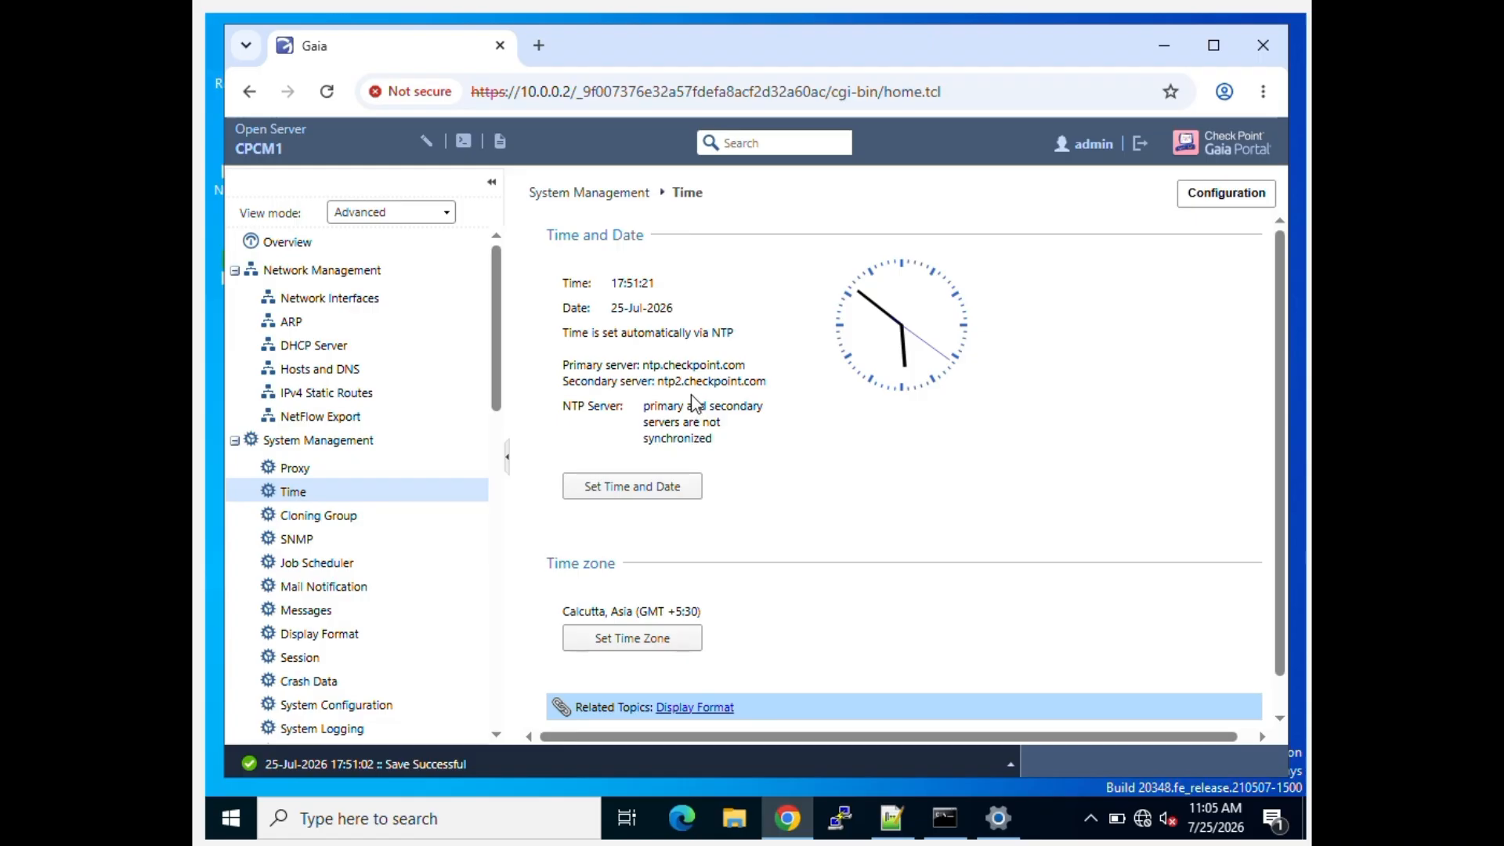
Step: Review the NTP server details, and switch the time and date settings back to manual with 17:51 on Saturday, July 25, 2026
{"action": "left_click_drag", "start_coordinate": [562, 332], "coordinate": [724, 366]}
{"action": "left_click", "coordinate": [775, 383]}
{"action": "left_click", "coordinate": [625, 489]}
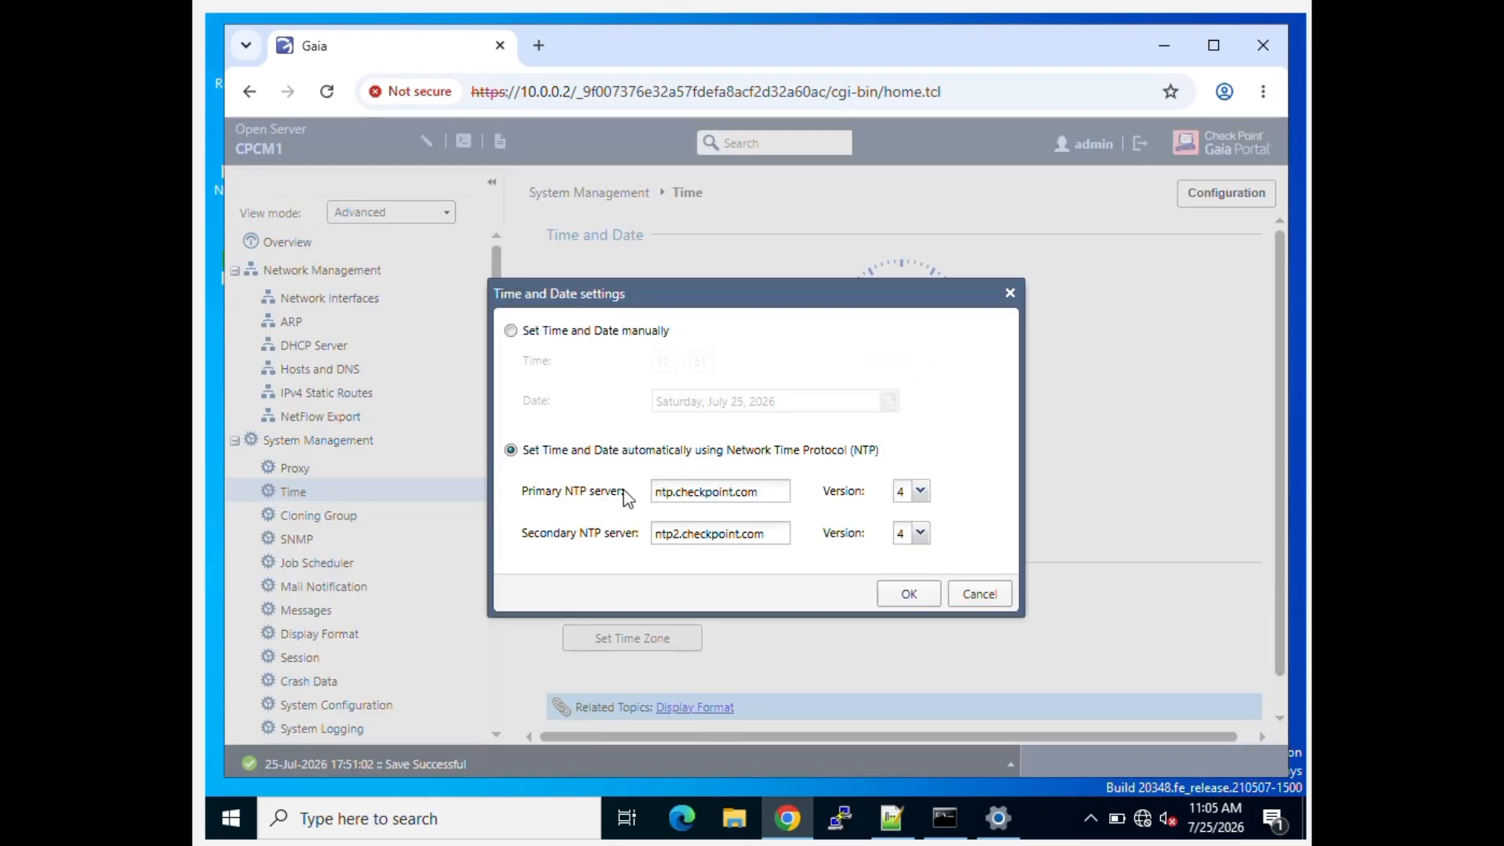
{"action": "left_click", "coordinate": [511, 332]}
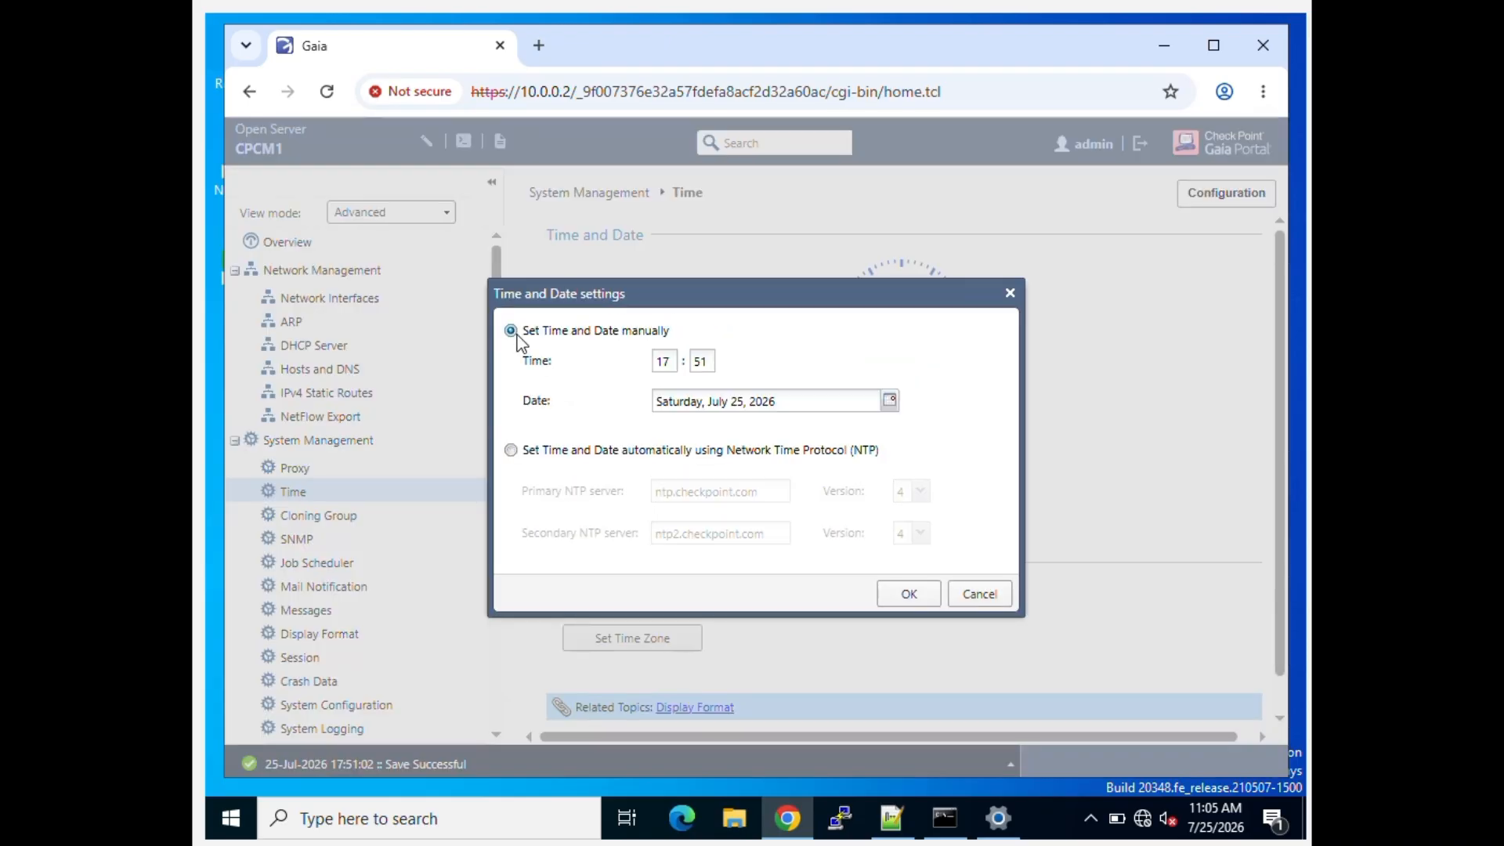
{"action": "left_click", "coordinate": [909, 595]}
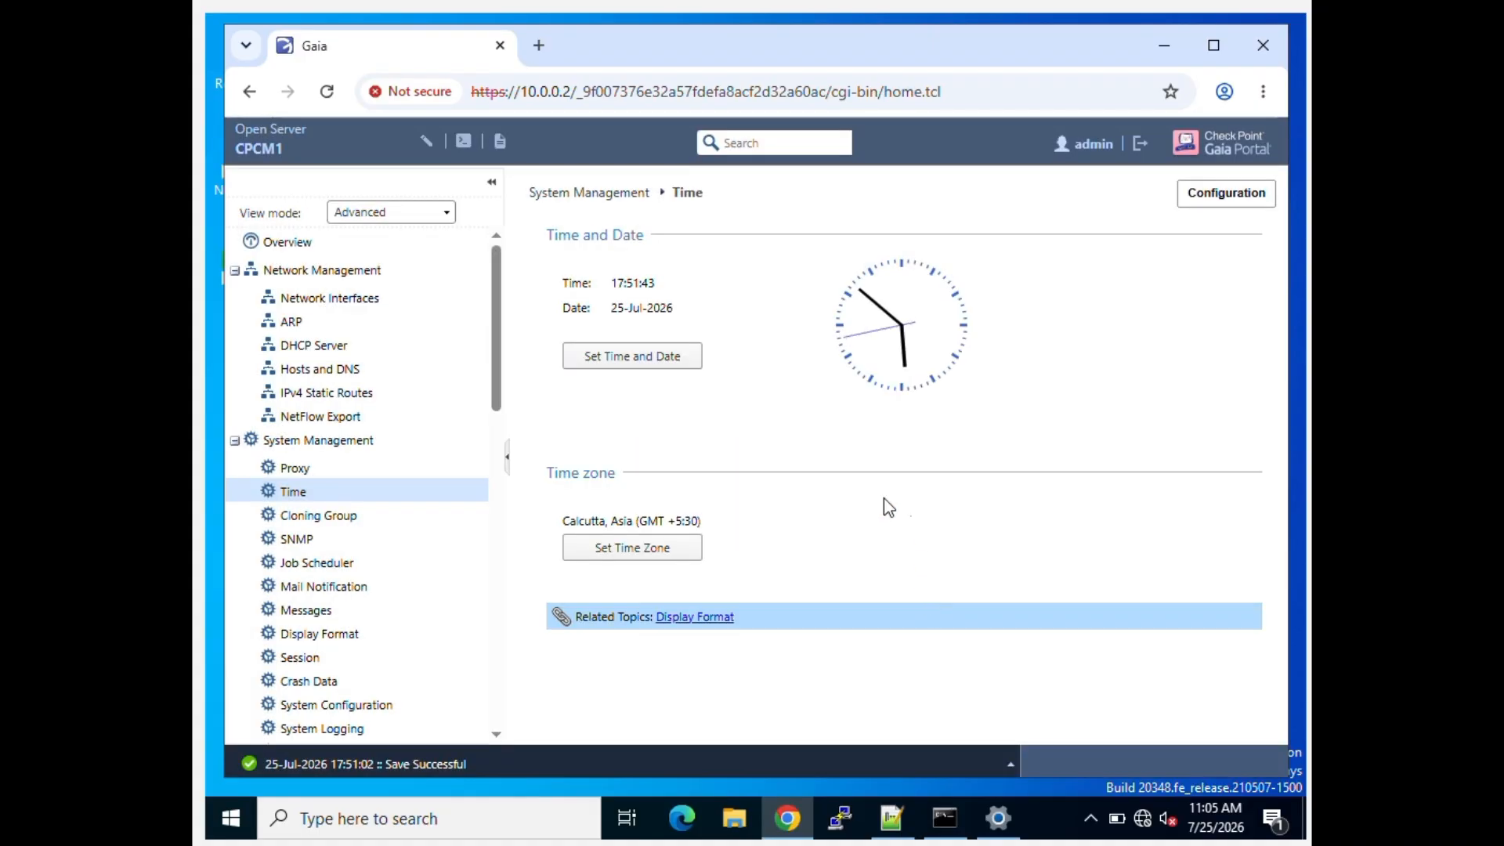